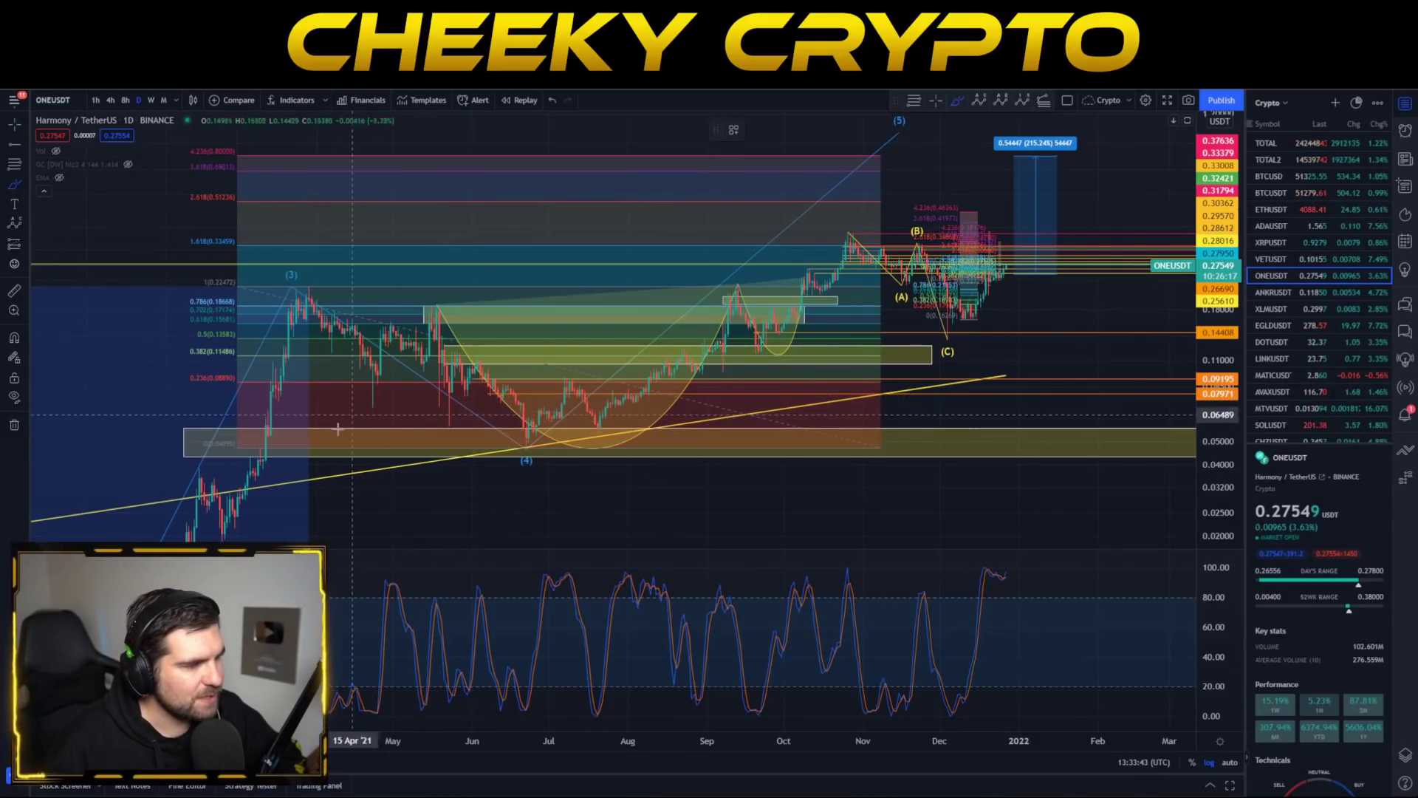
Mark the wave (3) peak and the decline toward wave (4) with temporary brush strokes, erasing each stroke
mouse_move(283, 275)
mouse_down()
mouse_move(454, 401)
mouse_move(499, 350)
mouse_move(403, 409)
mouse_up()
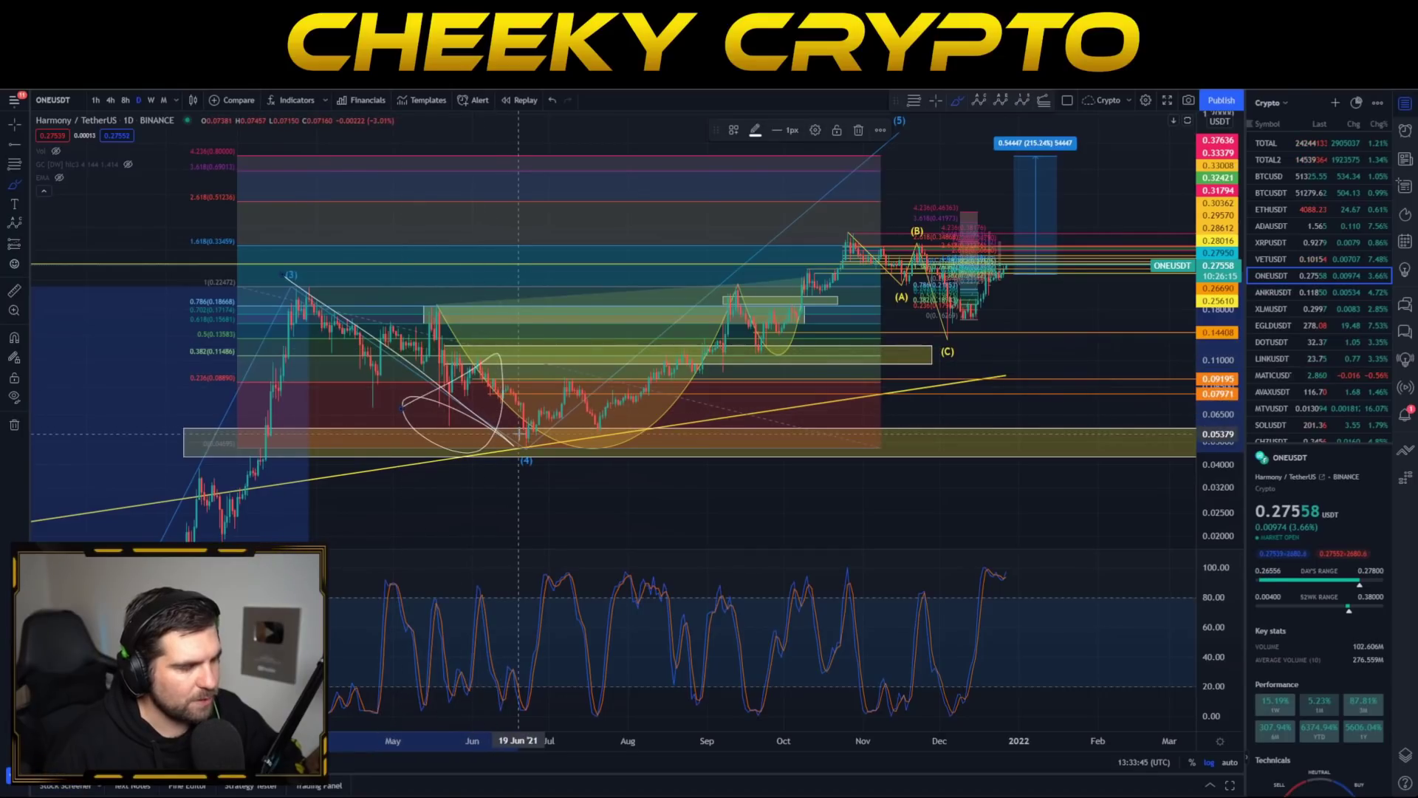
key(Delete)
drag(305, 274, 283, 314)
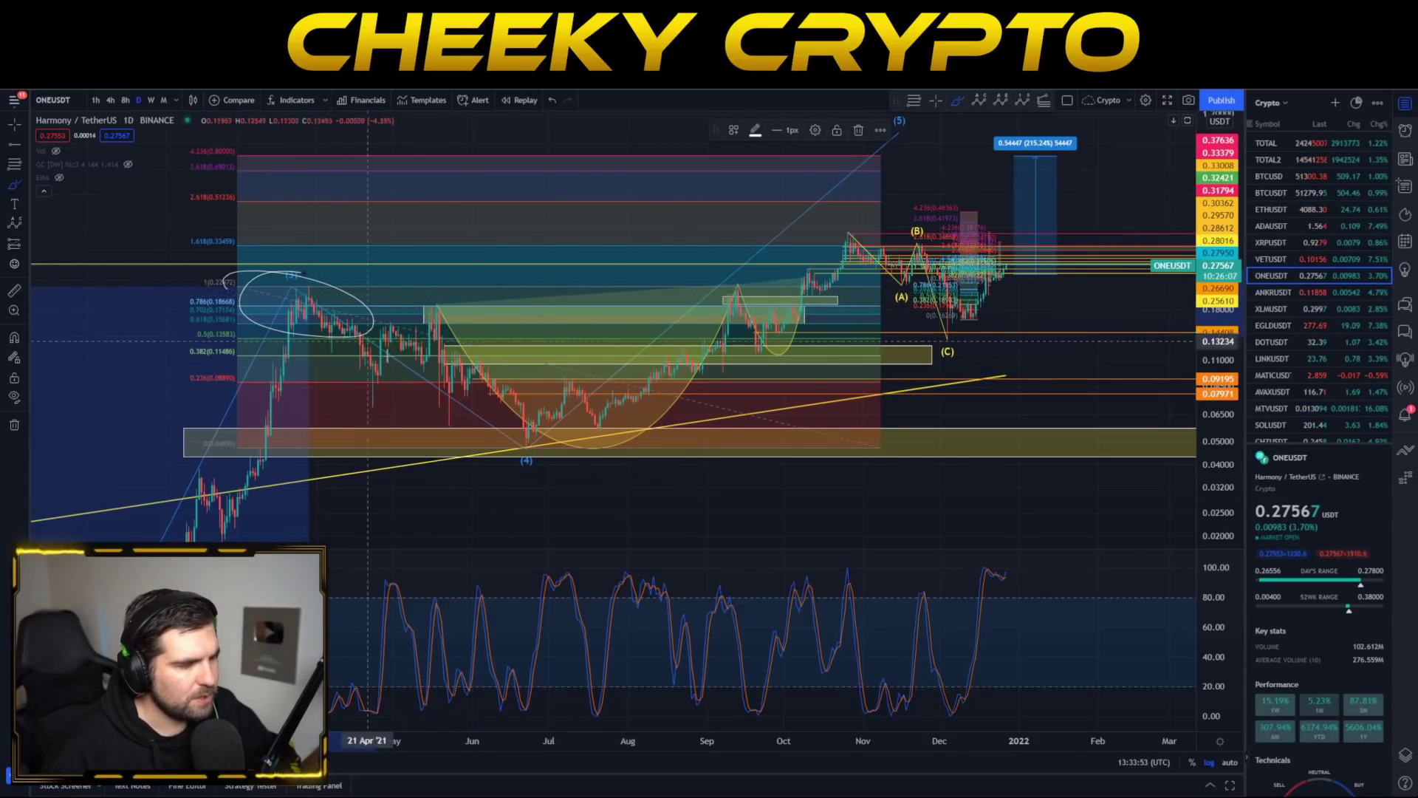
key(Delete)
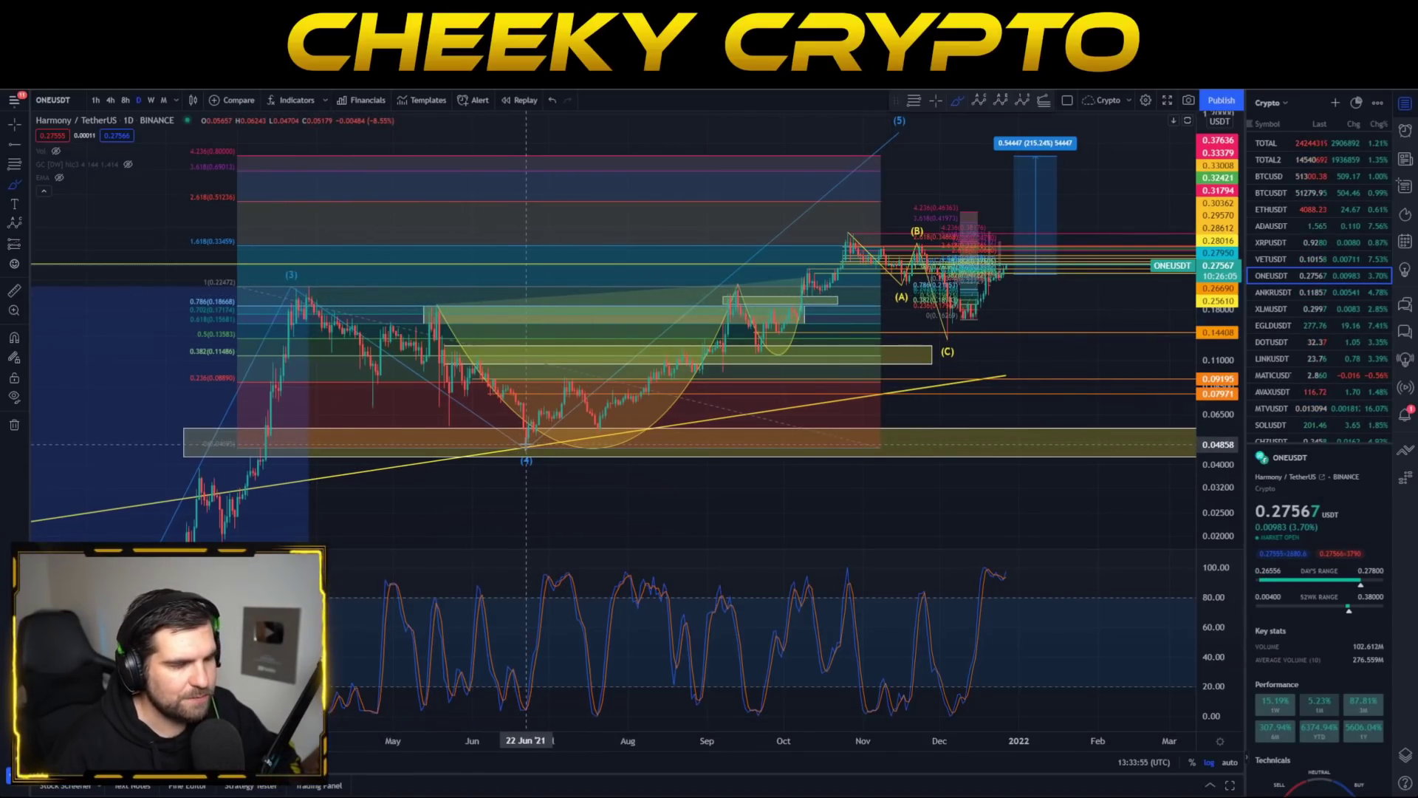
drag(293, 306, 457, 383)
key(ctrl+z)
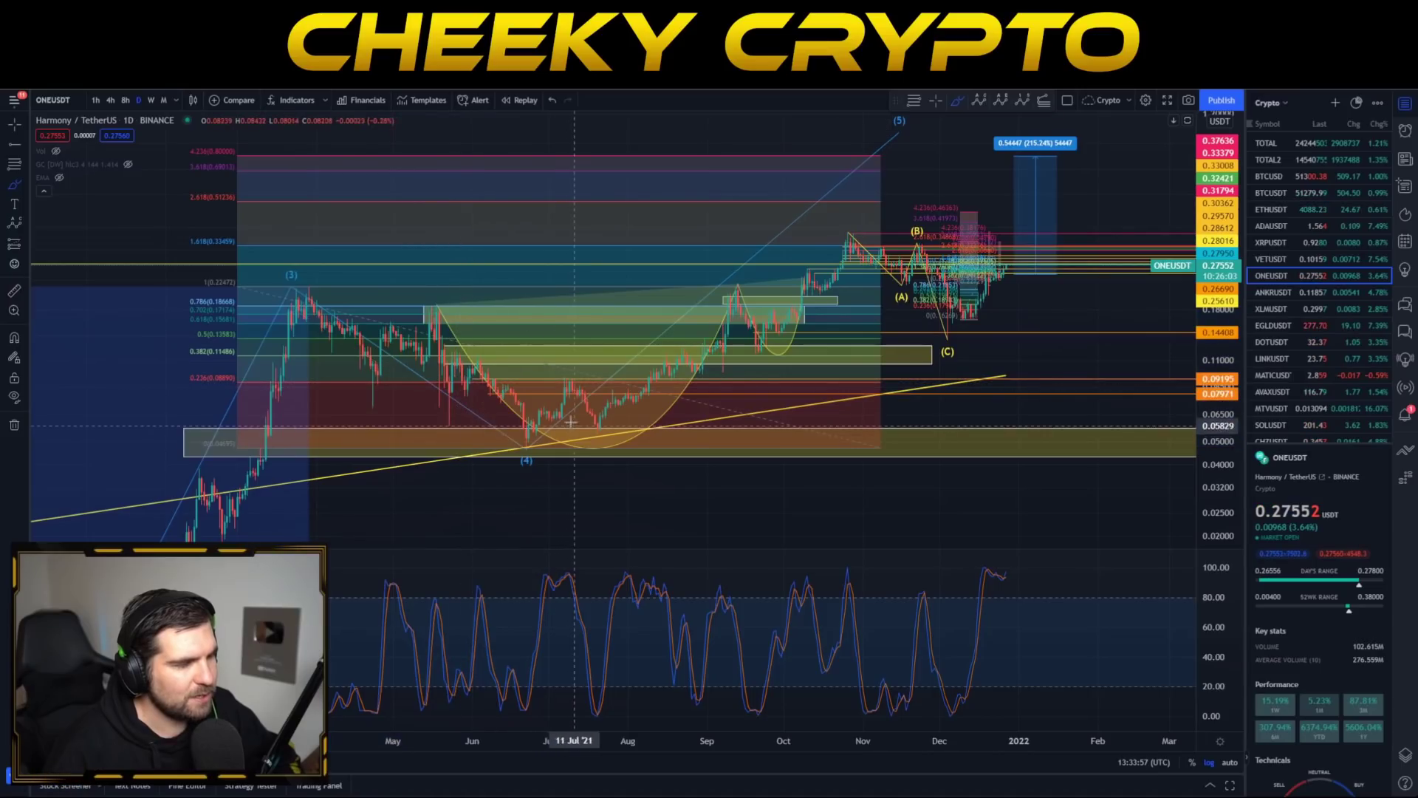
Highlight the wave (4) low and the yellow support zone beneath it with brush strokes, undoing each one
drag(454, 457, 499, 480)
key(ctrl+z)
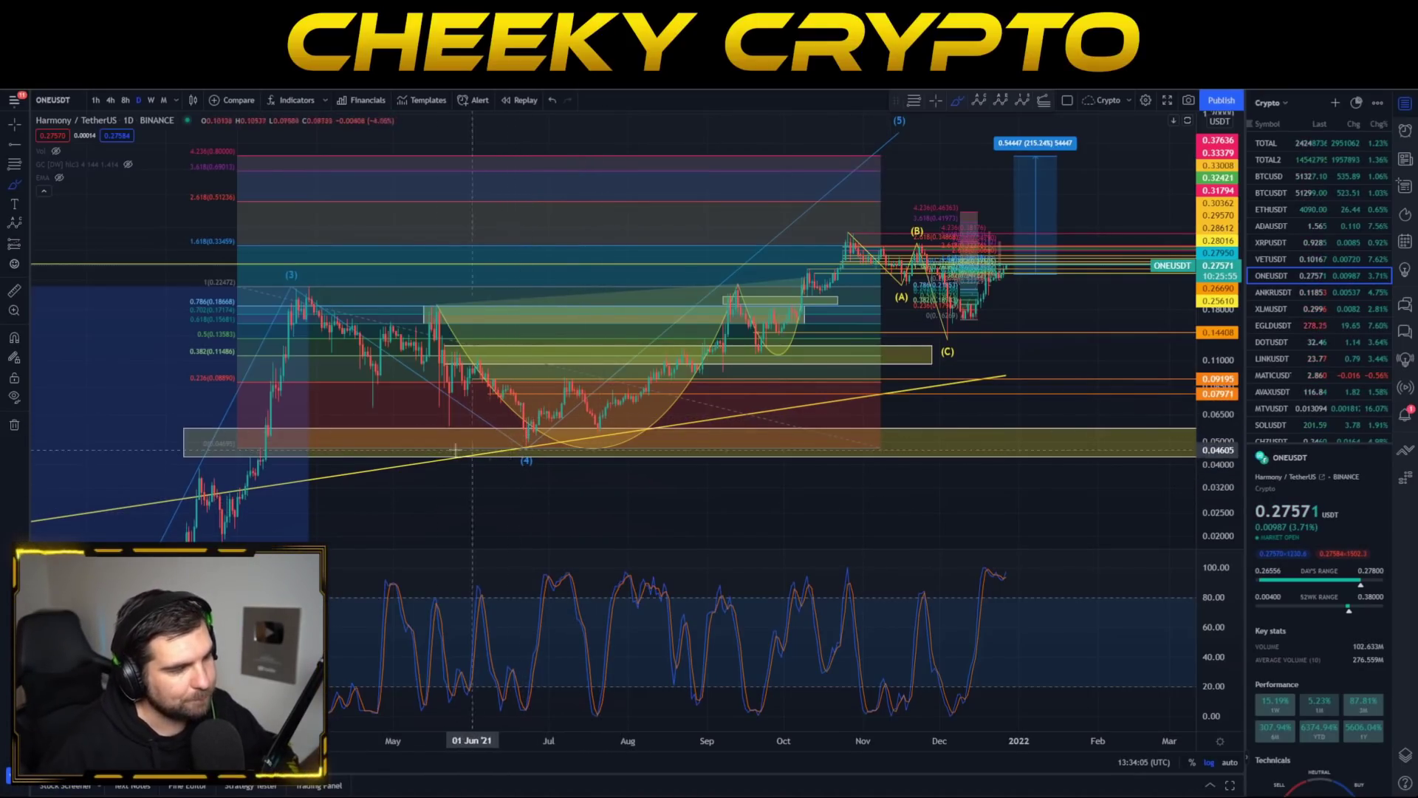
drag(269, 449, 258, 499)
key(ctrl+z)
mouse_move(177, 441)
mouse_down()
mouse_move(164, 484)
mouse_move(291, 325)
mouse_move(572, 458)
mouse_up()
key(ctrl+z)
key(ctrl+z)
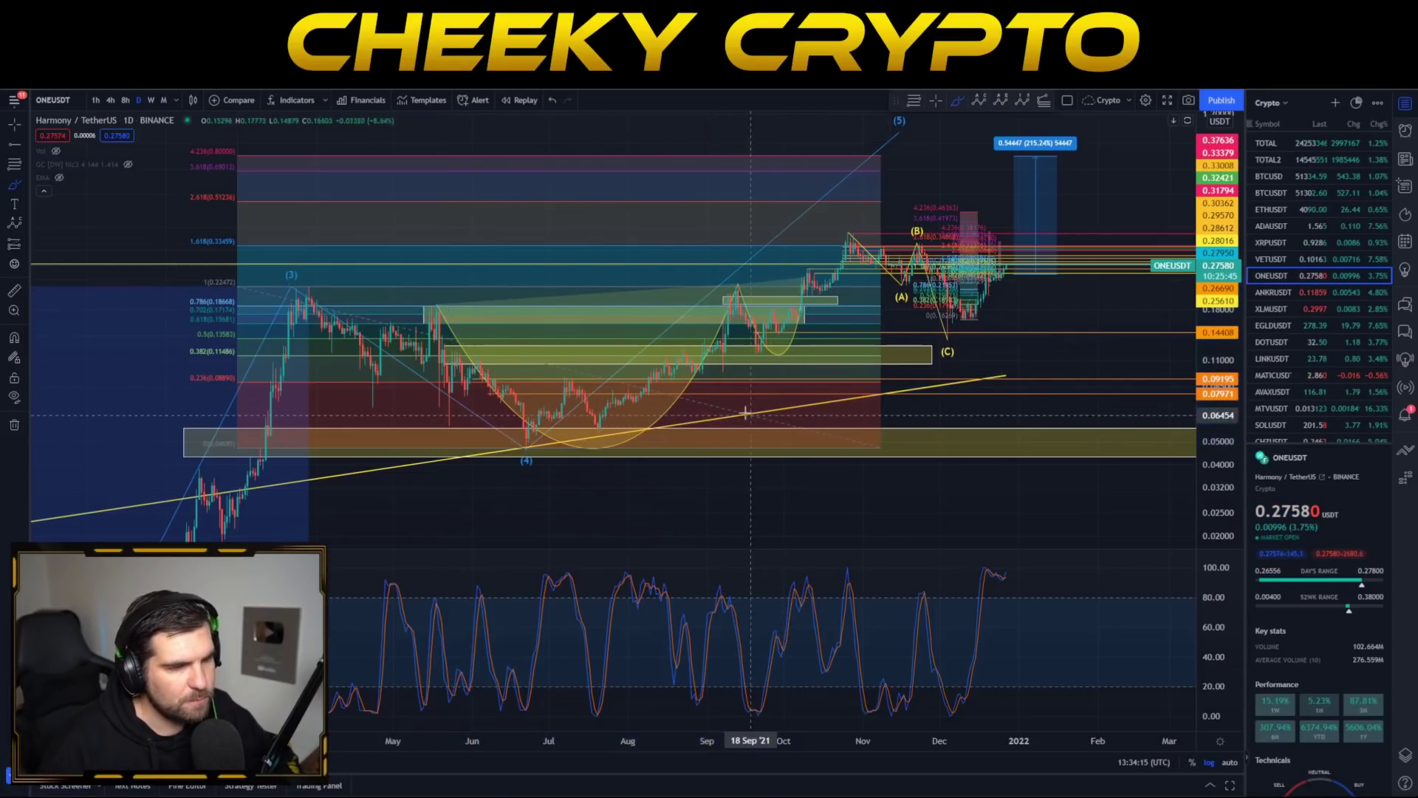
Circle the cup pattern's mid-May and mid-September rim highs with the brush, undoing each circle
drag(444, 296, 429, 308)
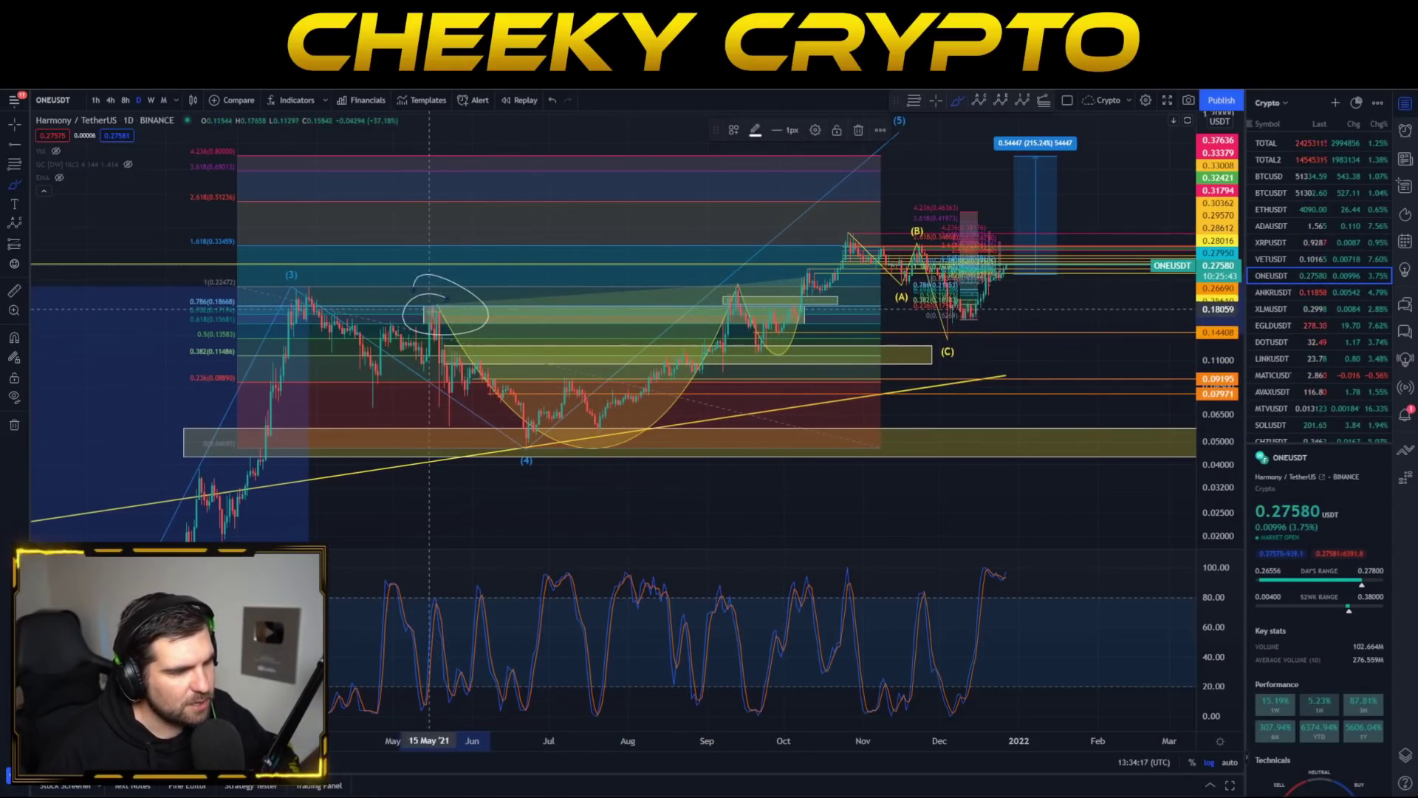
key(ctrl+z)
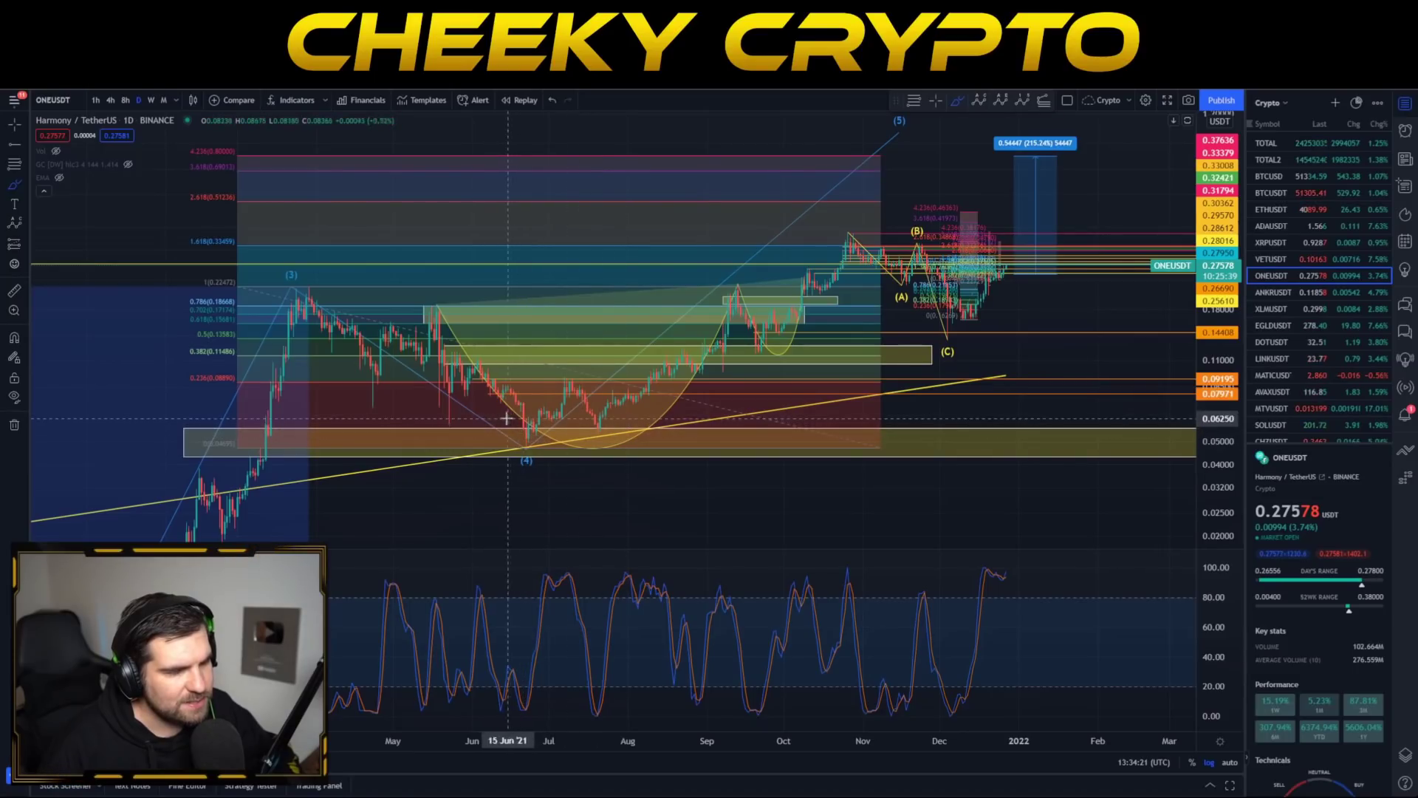
mouse_move(742, 278)
mouse_down()
mouse_move(702, 294)
mouse_move(740, 291)
mouse_up()
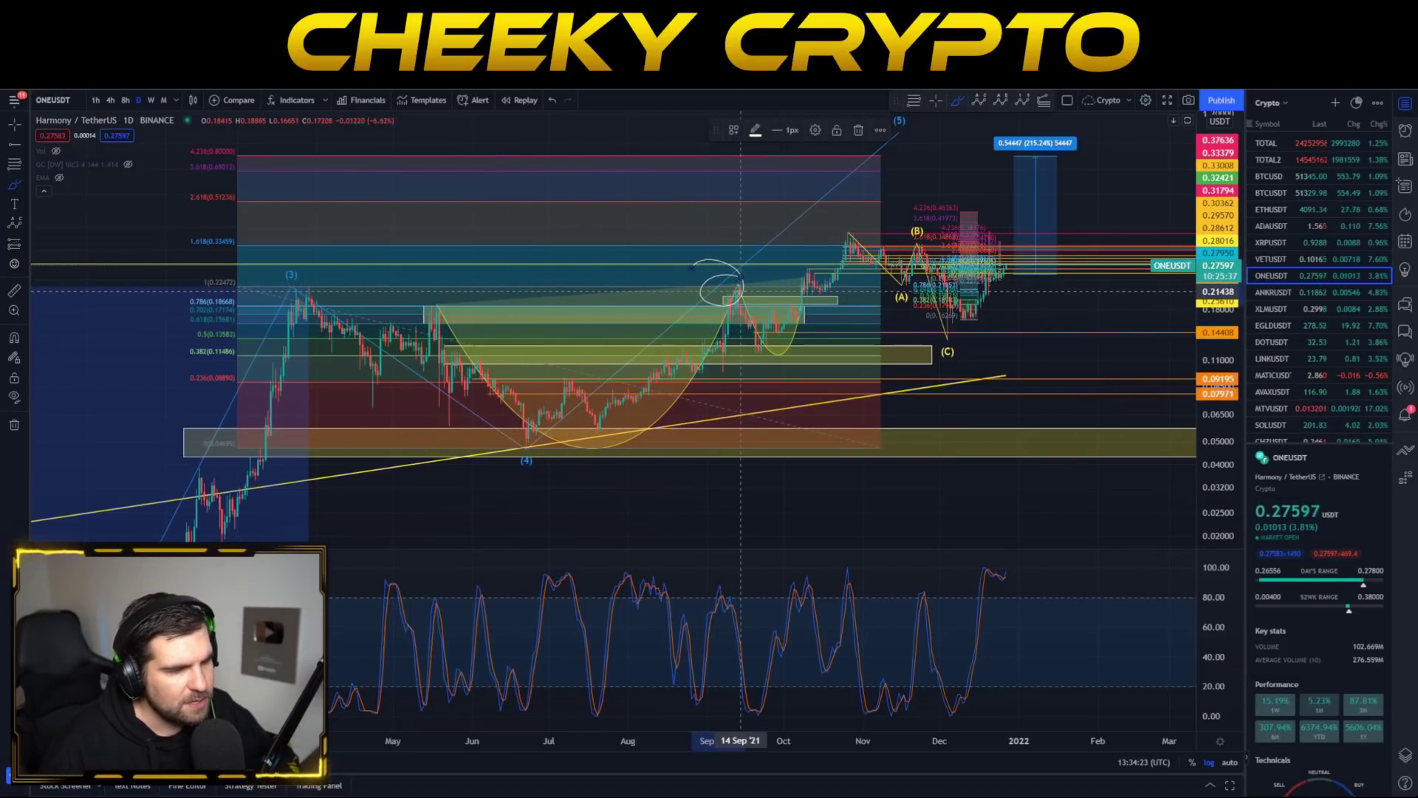
key(ctrl+z)
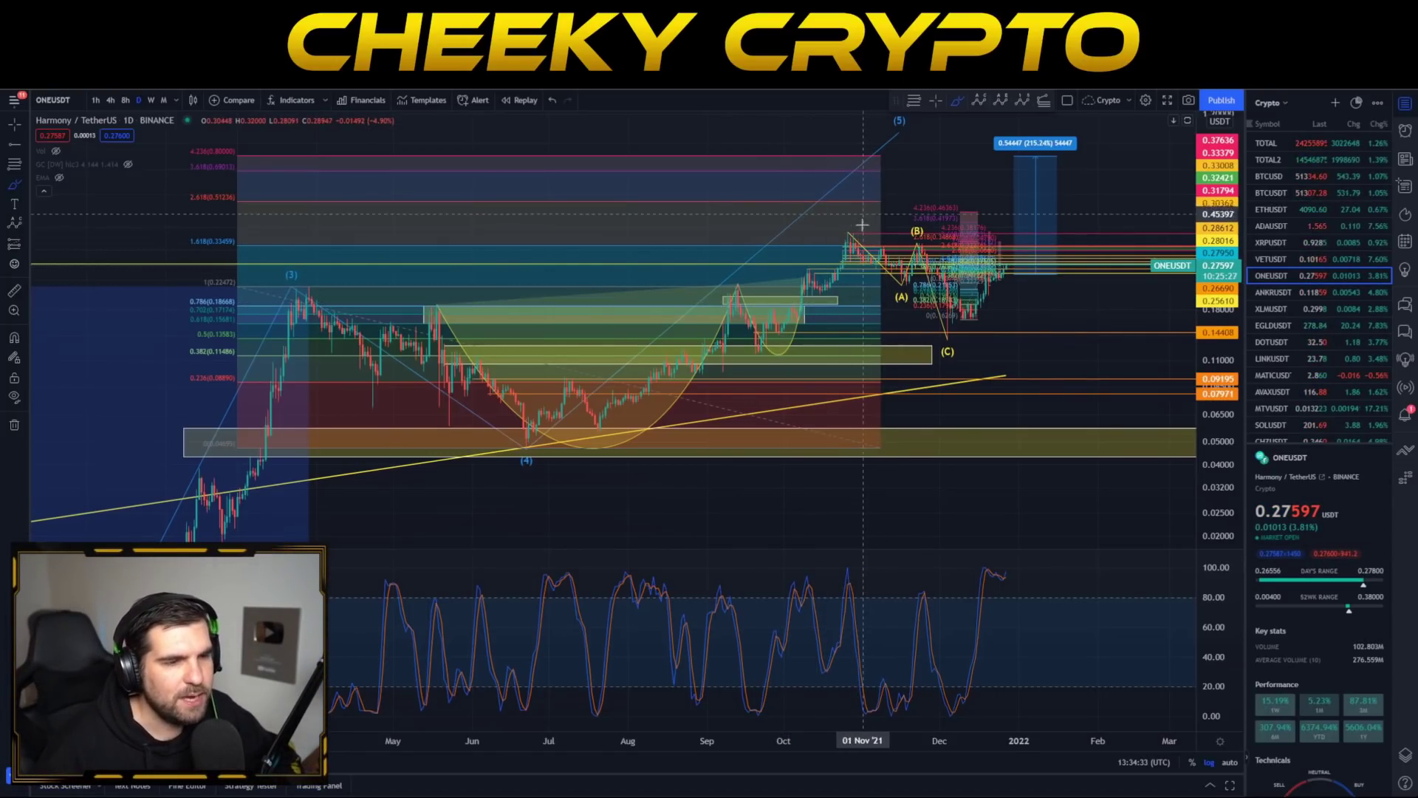
Circle the late-October high at the start of the ABC correction with the brush and undo the circle
scroll(847, 248, up, 5)
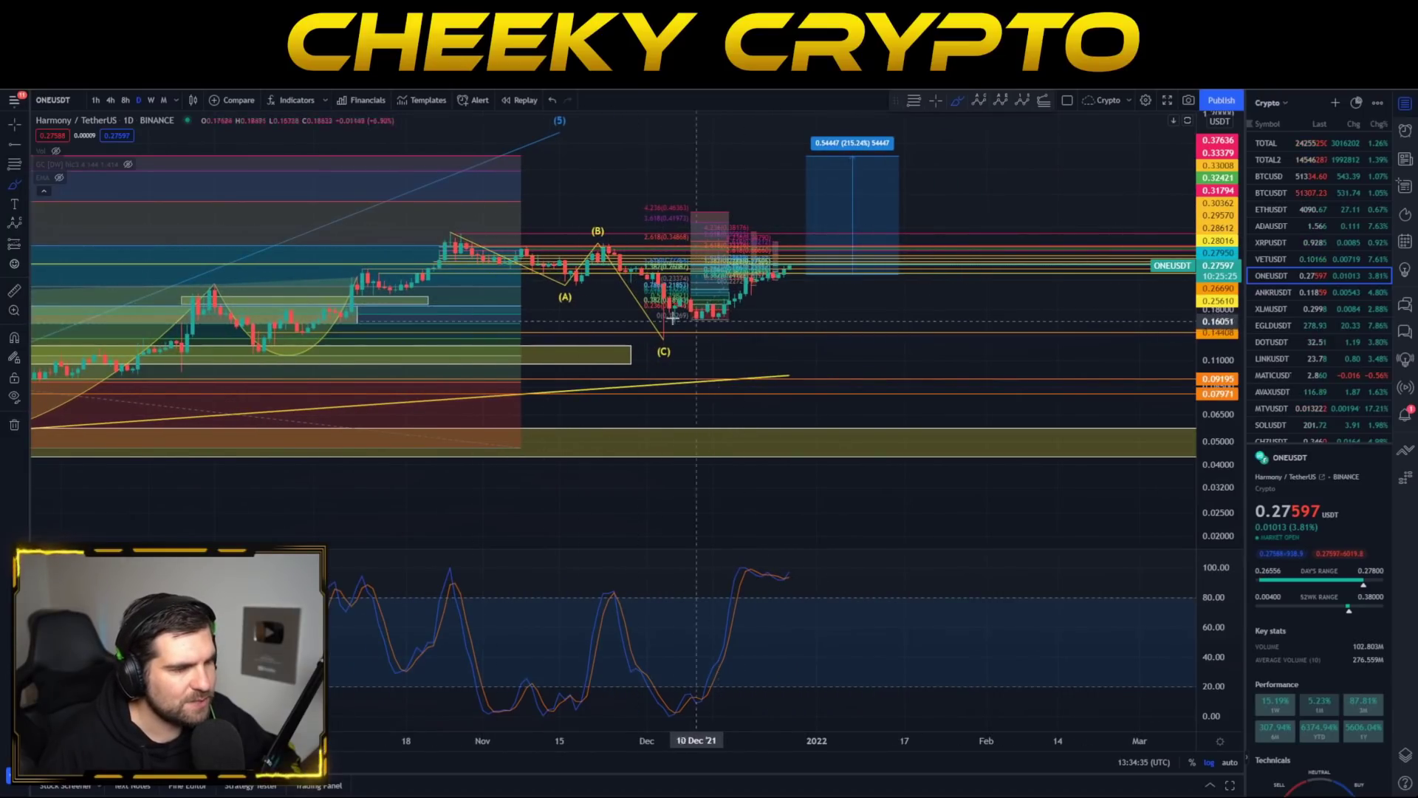
mouse_move(490, 224)
mouse_down()
mouse_move(427, 240)
mouse_move(534, 272)
mouse_up()
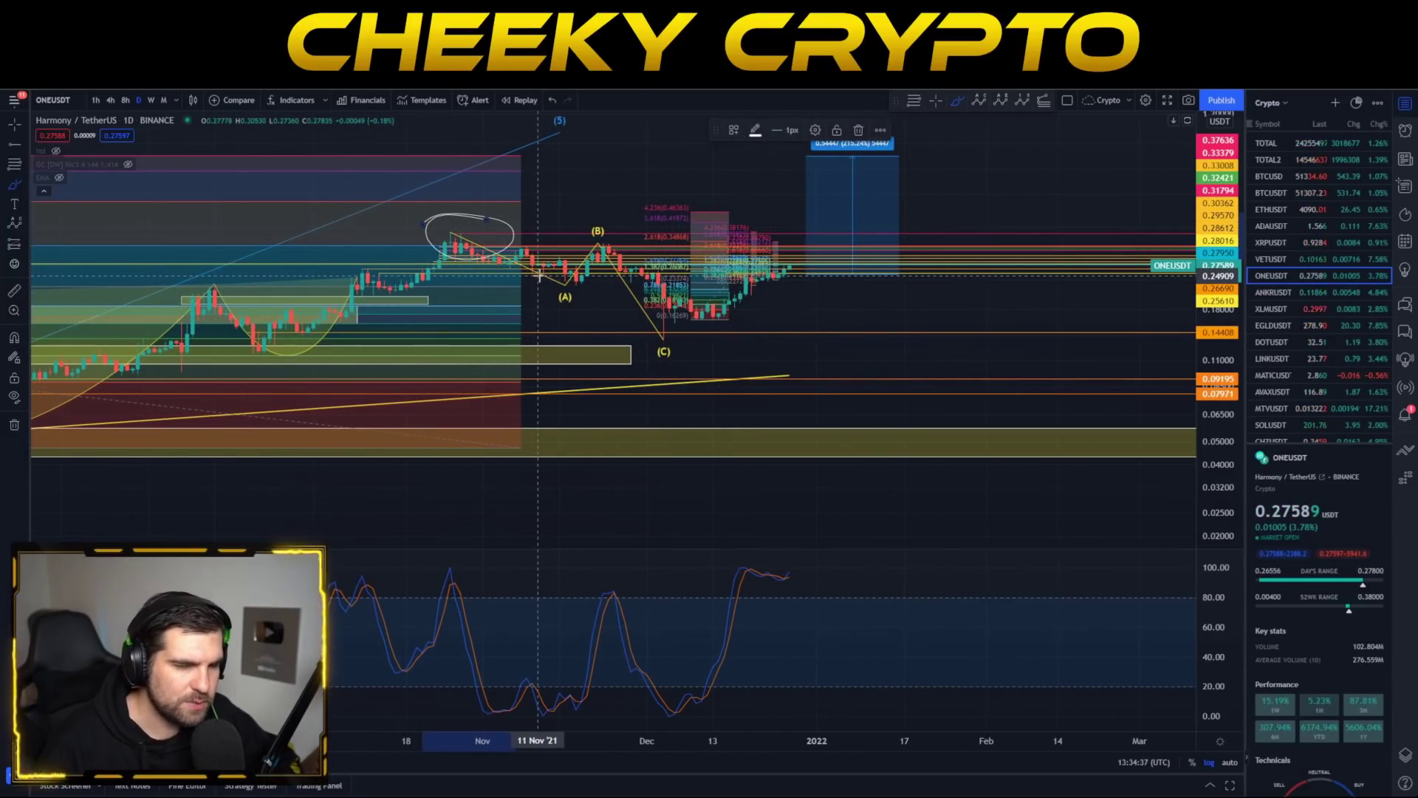
key(ctrl+z)
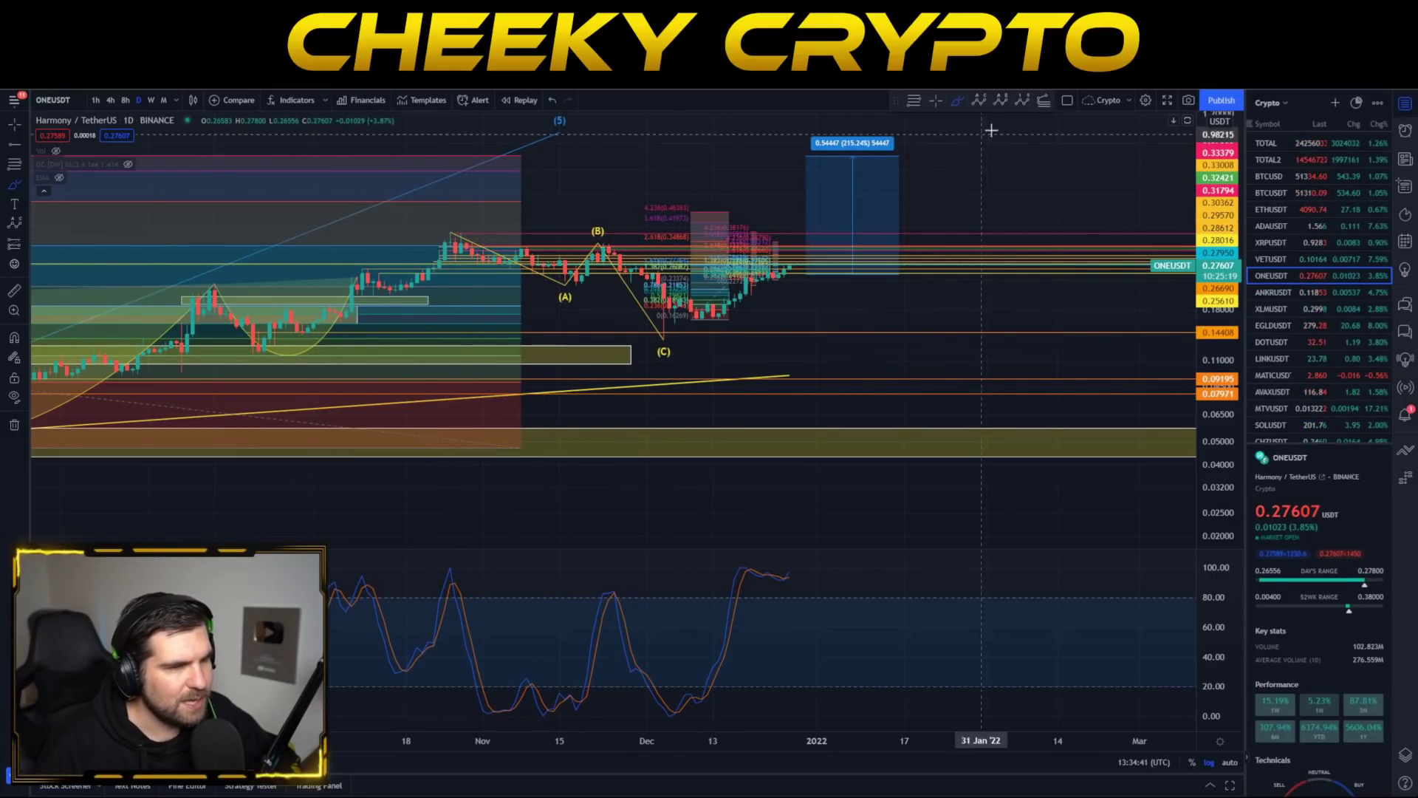
Draw an ABC correction wave from the 27 Oct '21 high through 4 Nov and 9 Nov to the wave (A) low, and delete it
drag(1211, 325, 1126, 59)
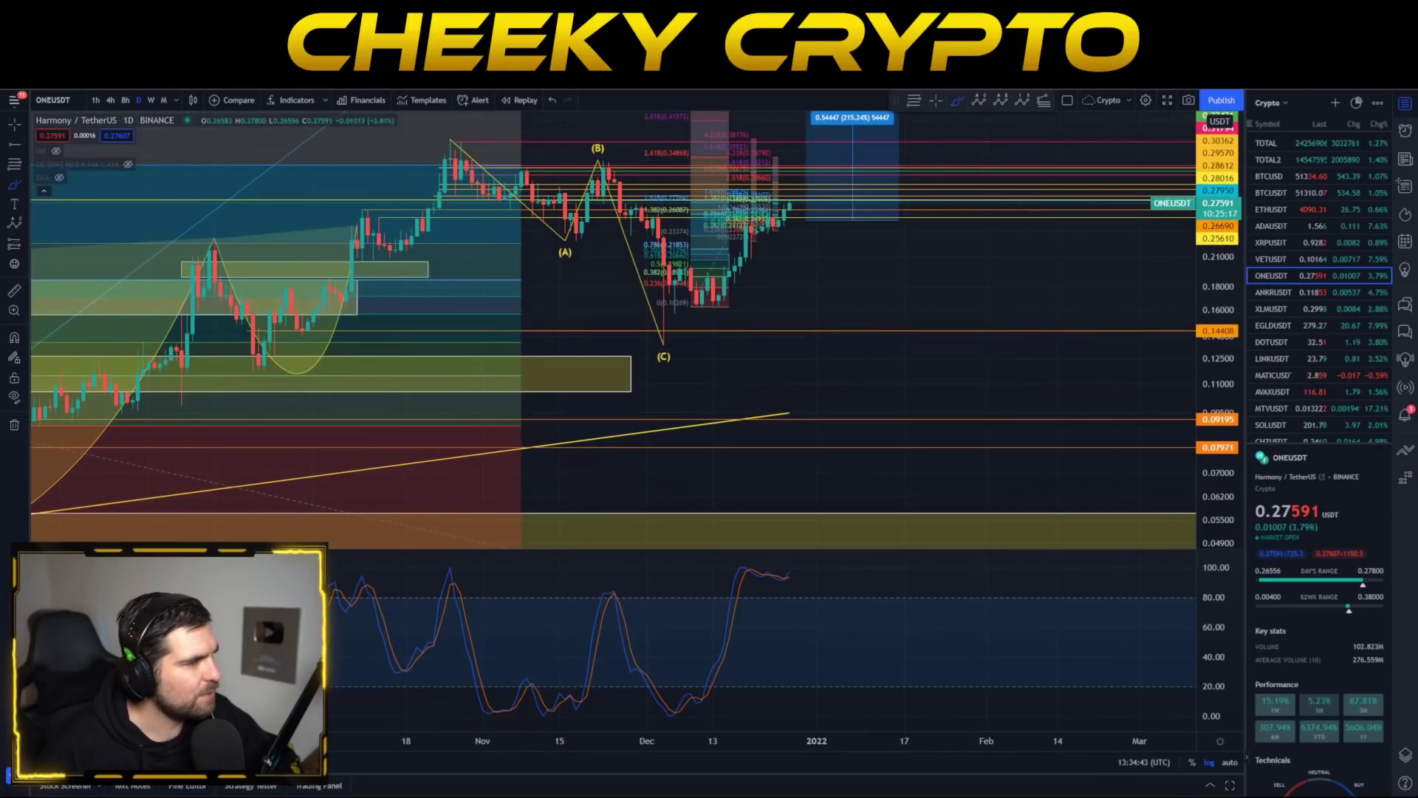
click(14, 124)
drag(893, 304, 951, 401)
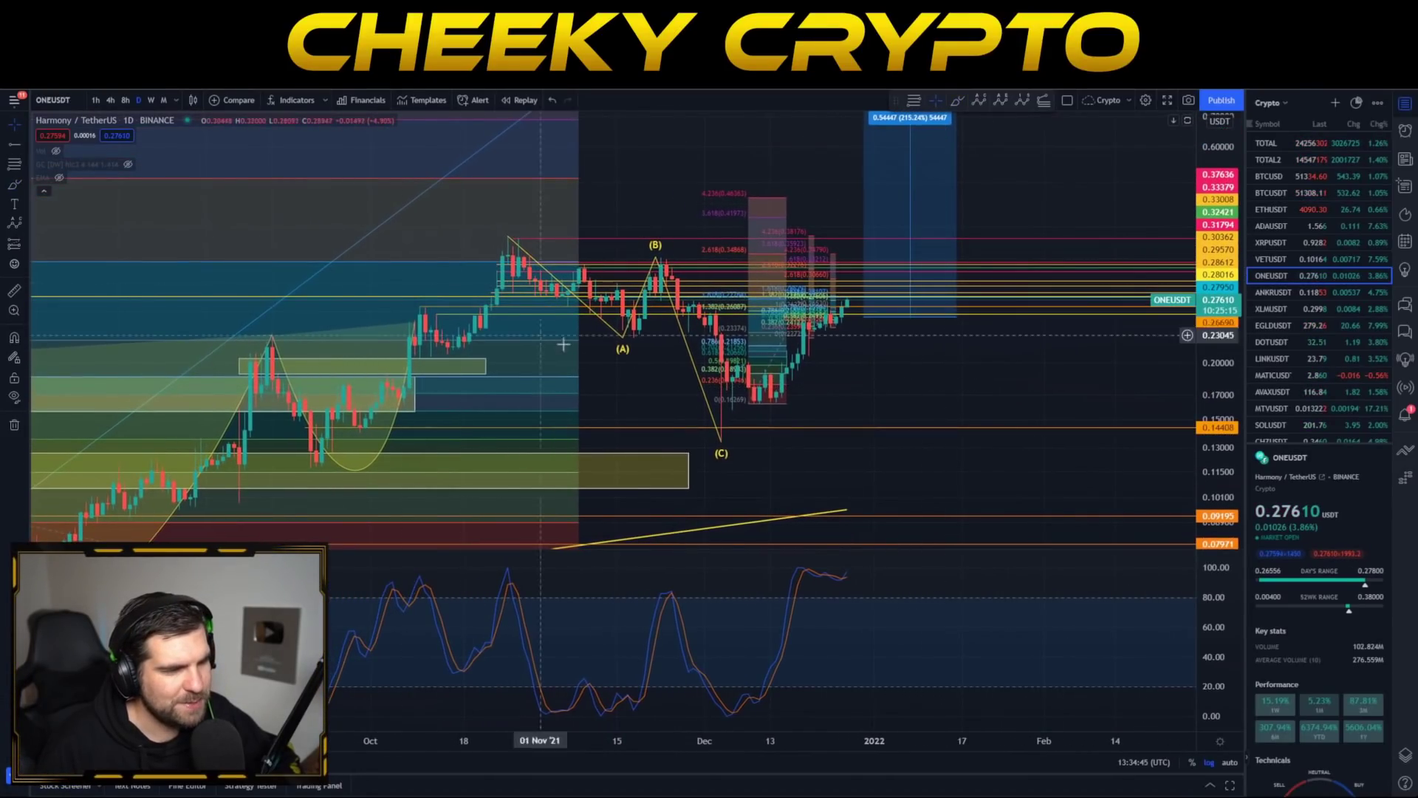
click(979, 101)
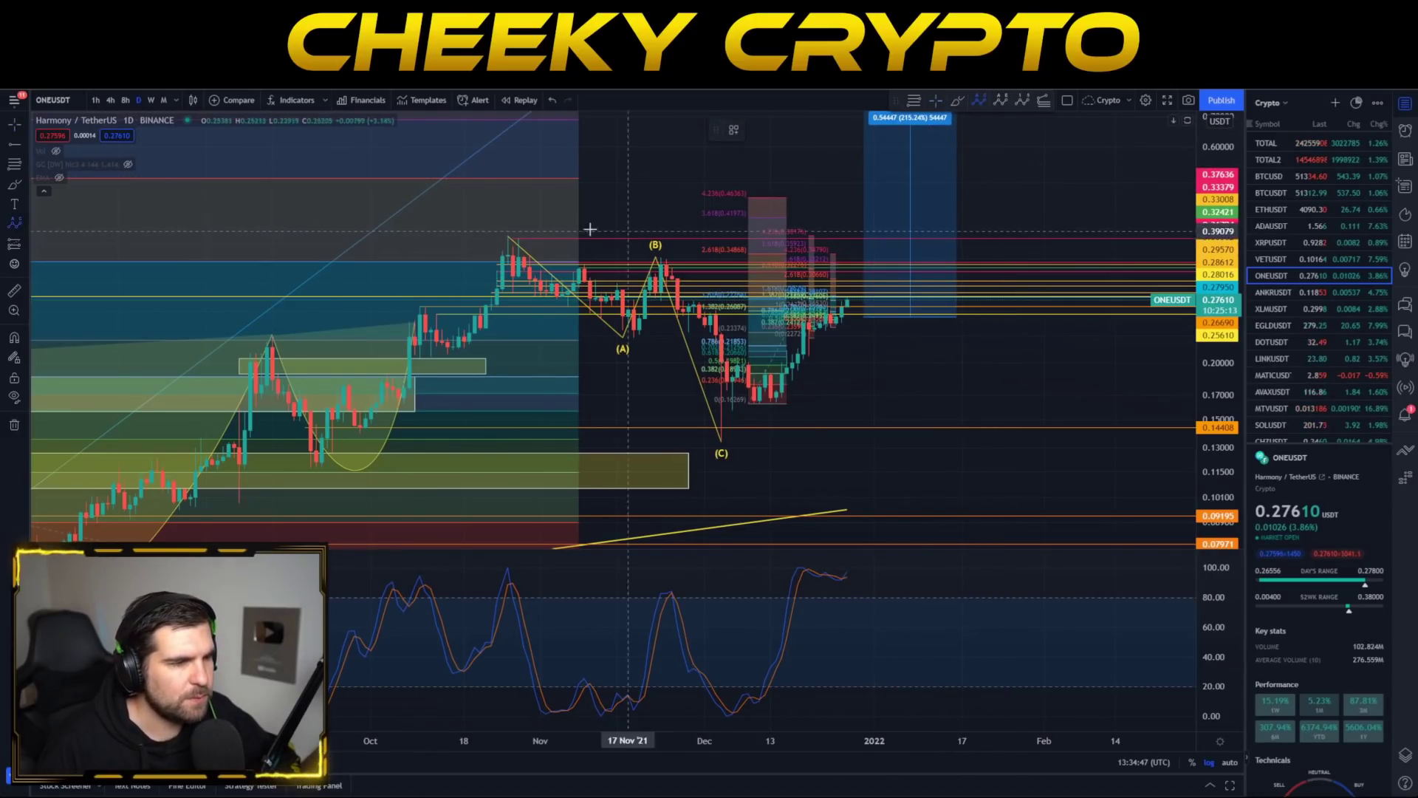
click(512, 238)
click(557, 305)
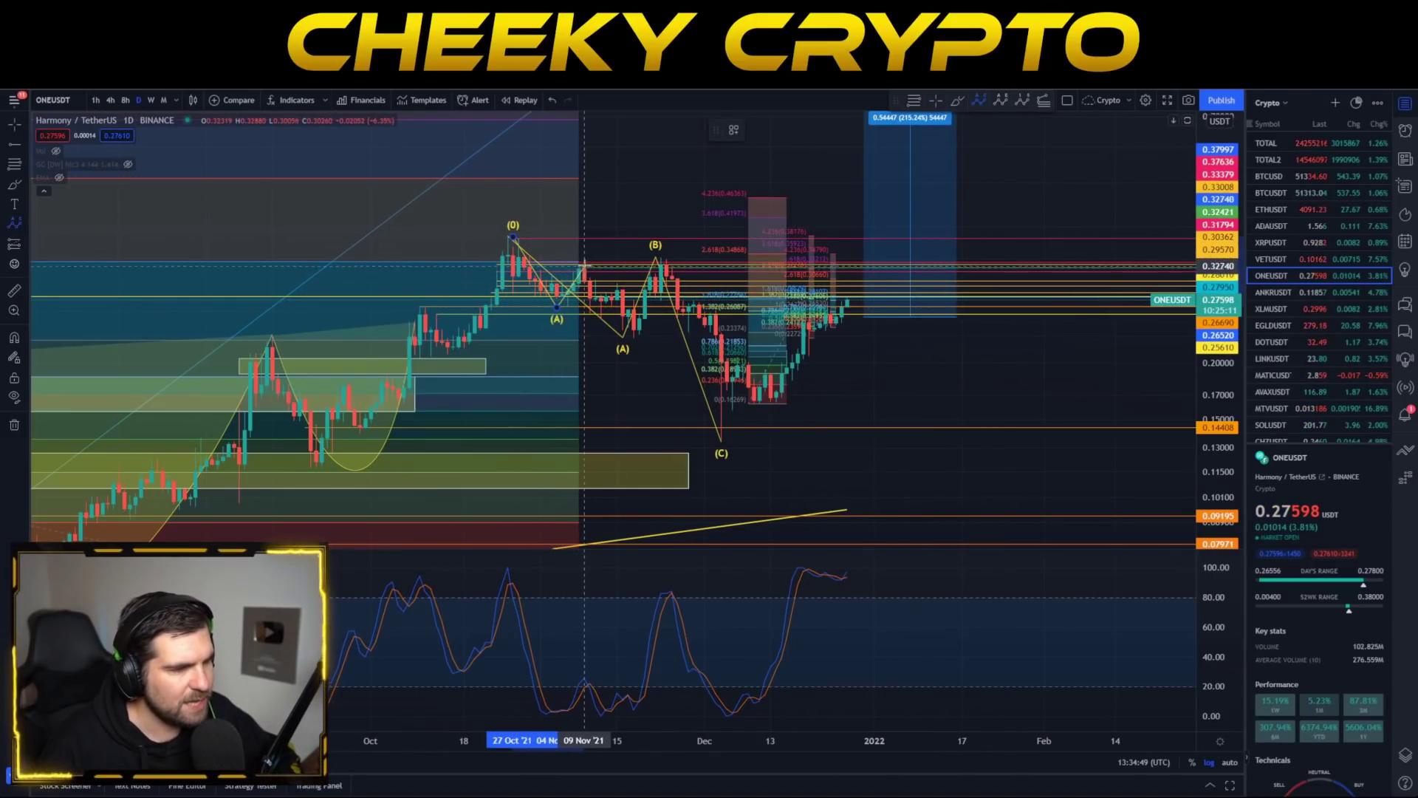
click(584, 263)
click(622, 334)
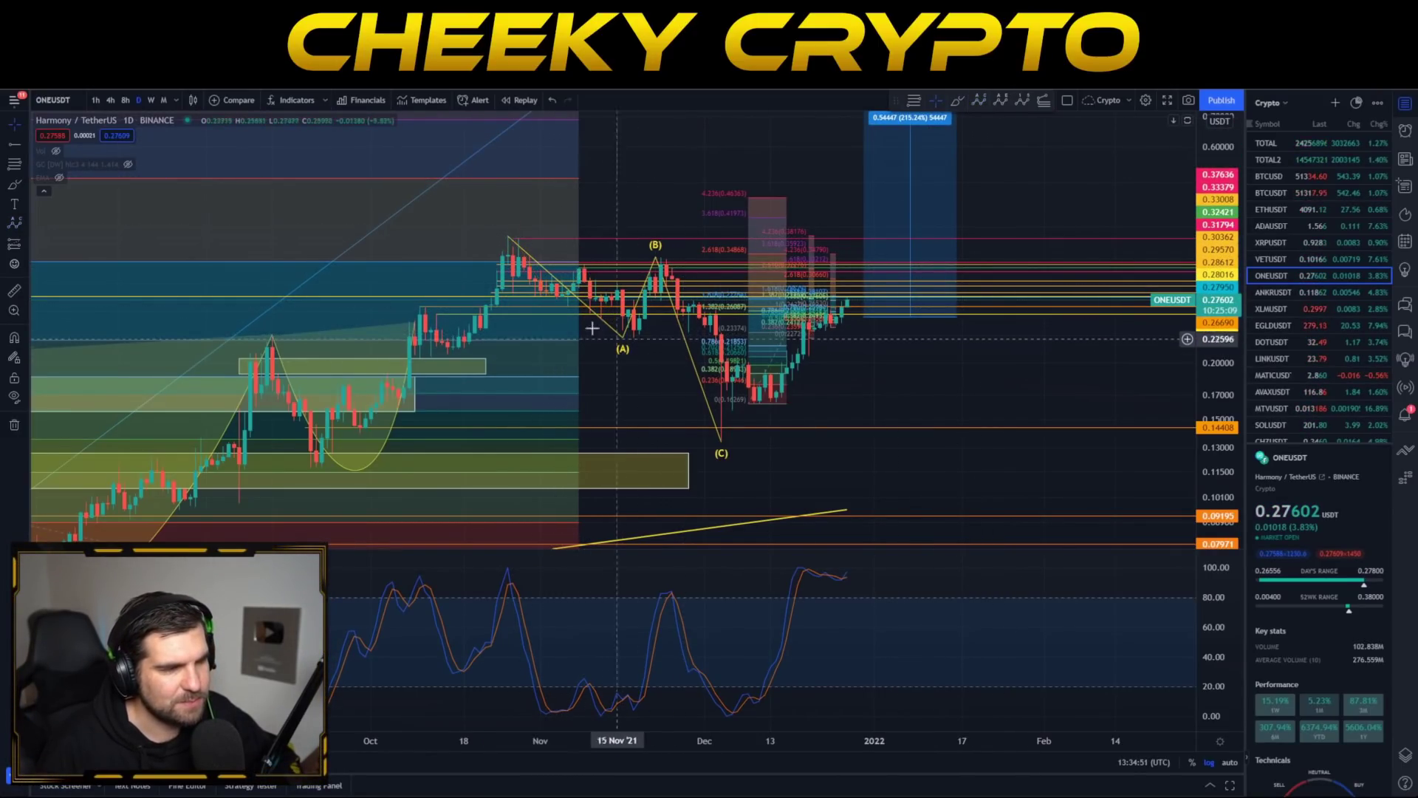
key(Delete)
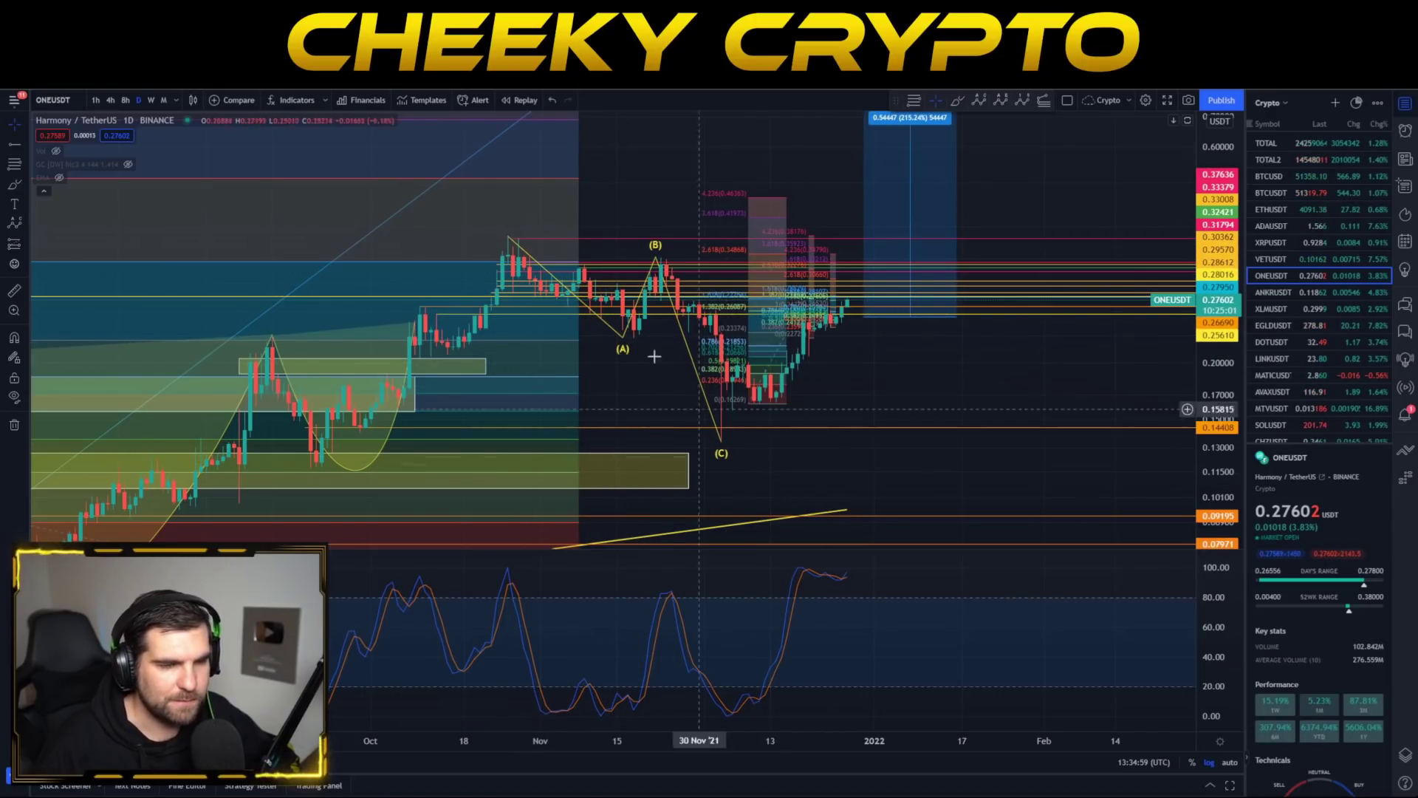
click(979, 101)
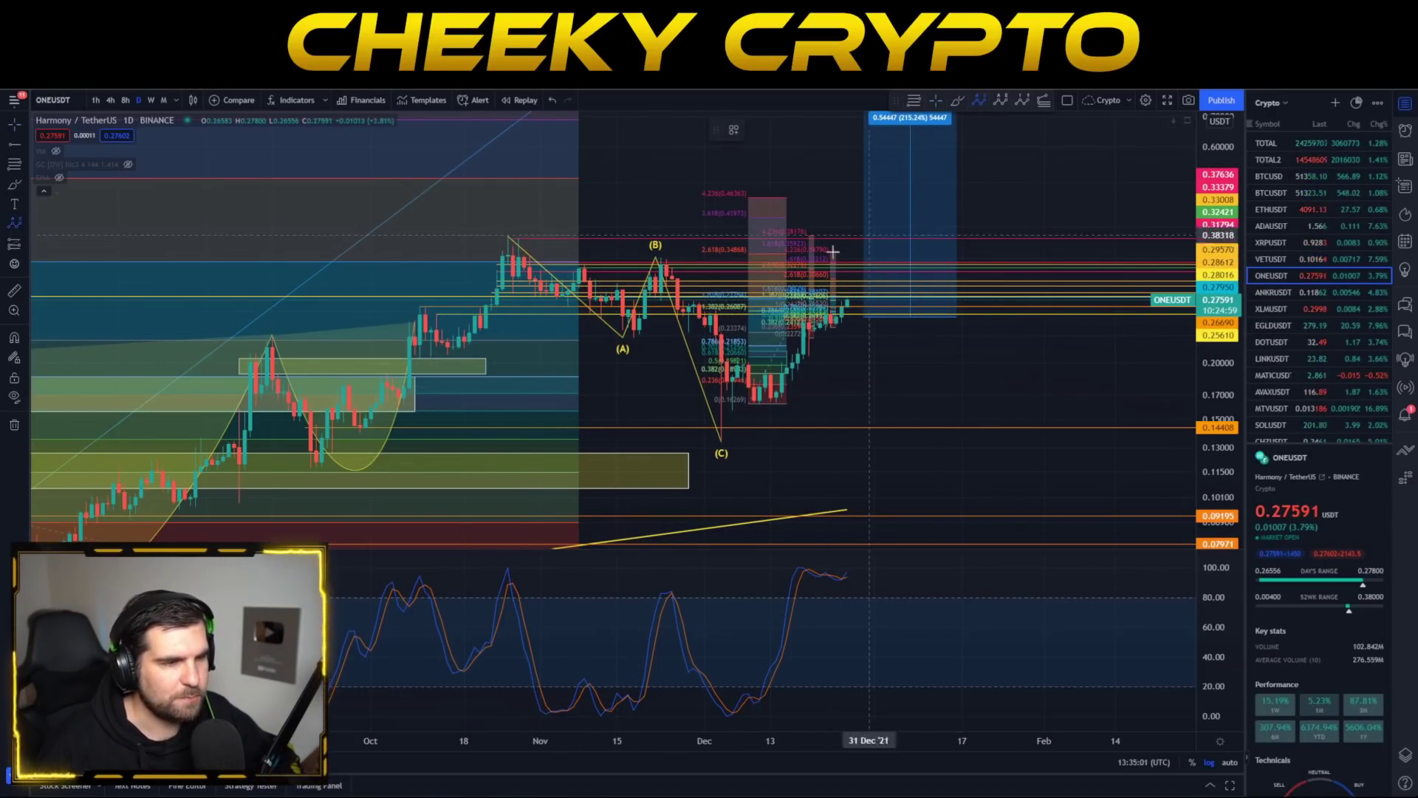
click(512, 237)
click(573, 311)
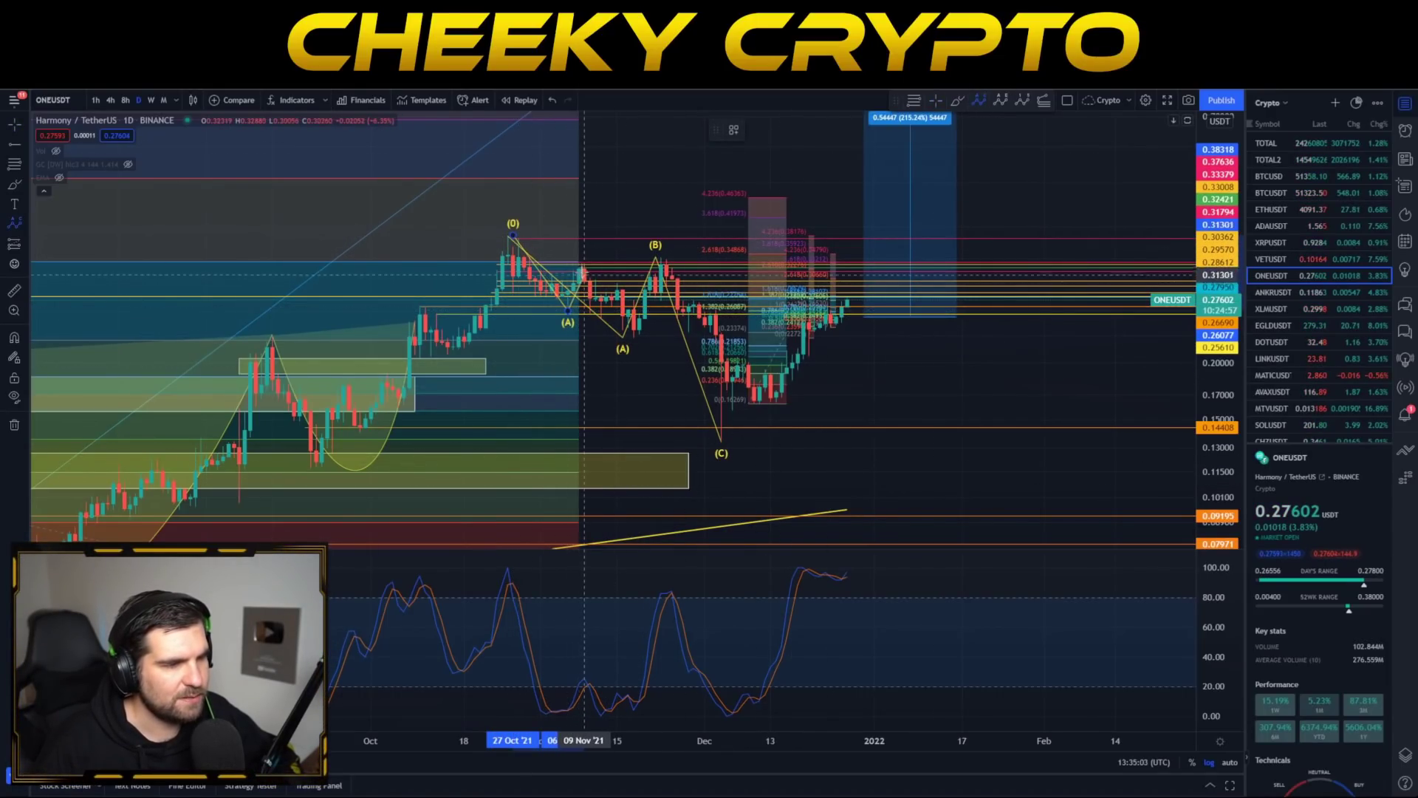
click(581, 266)
key(Escape)
Trace a smaller ABC correction from wave (B) on 23 Nov through 28 Nov and 30 Nov to the wave (C) low, and remove it
click(655, 263)
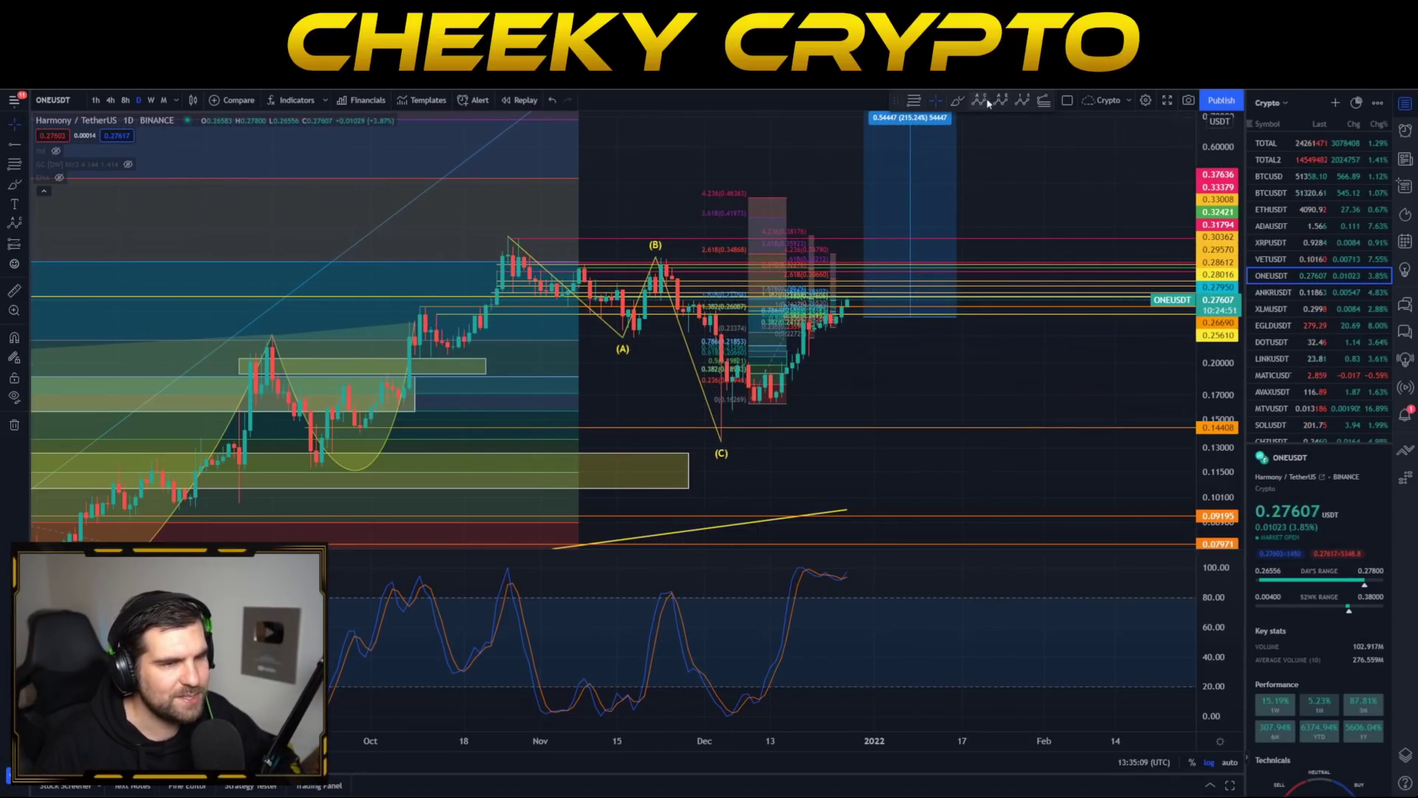
click(658, 256)
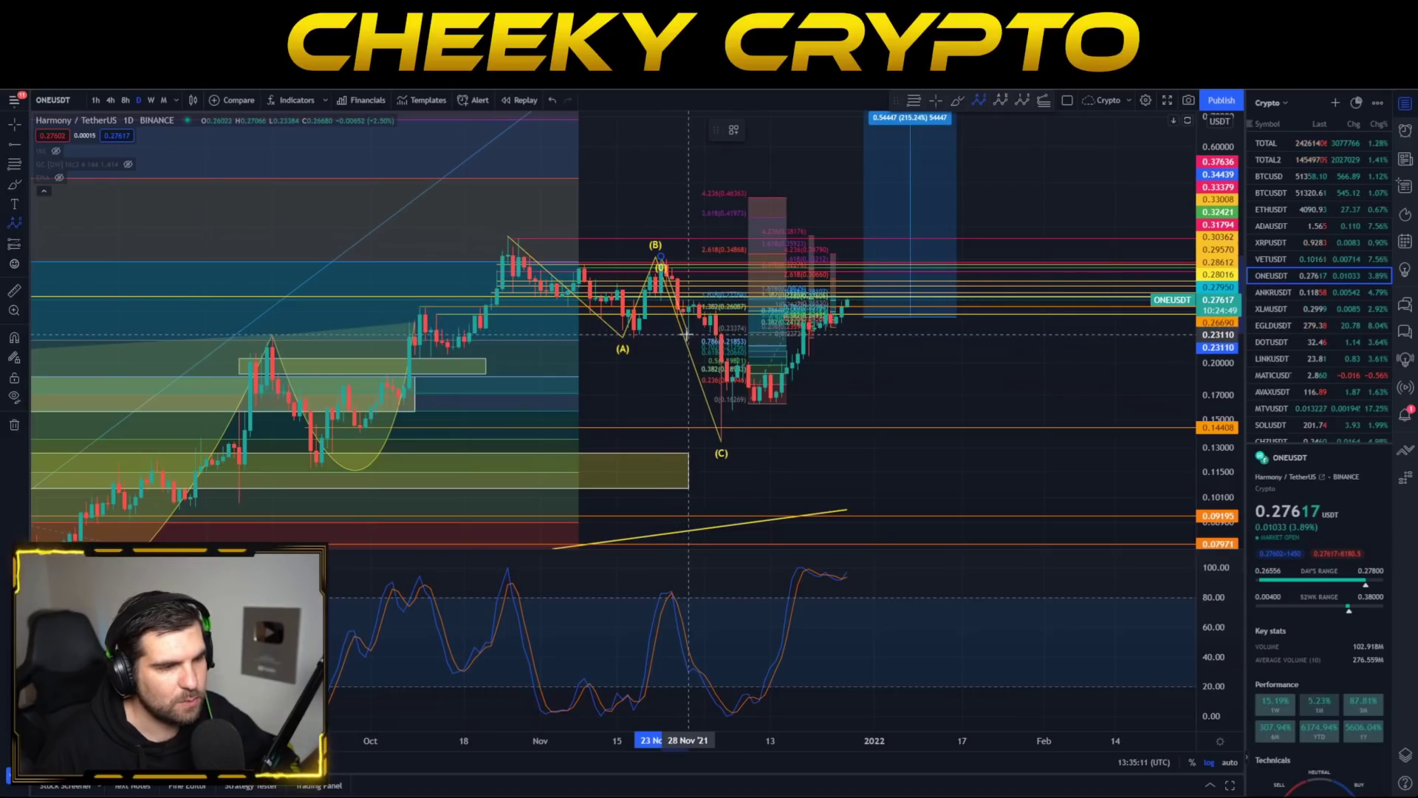
click(687, 336)
click(698, 299)
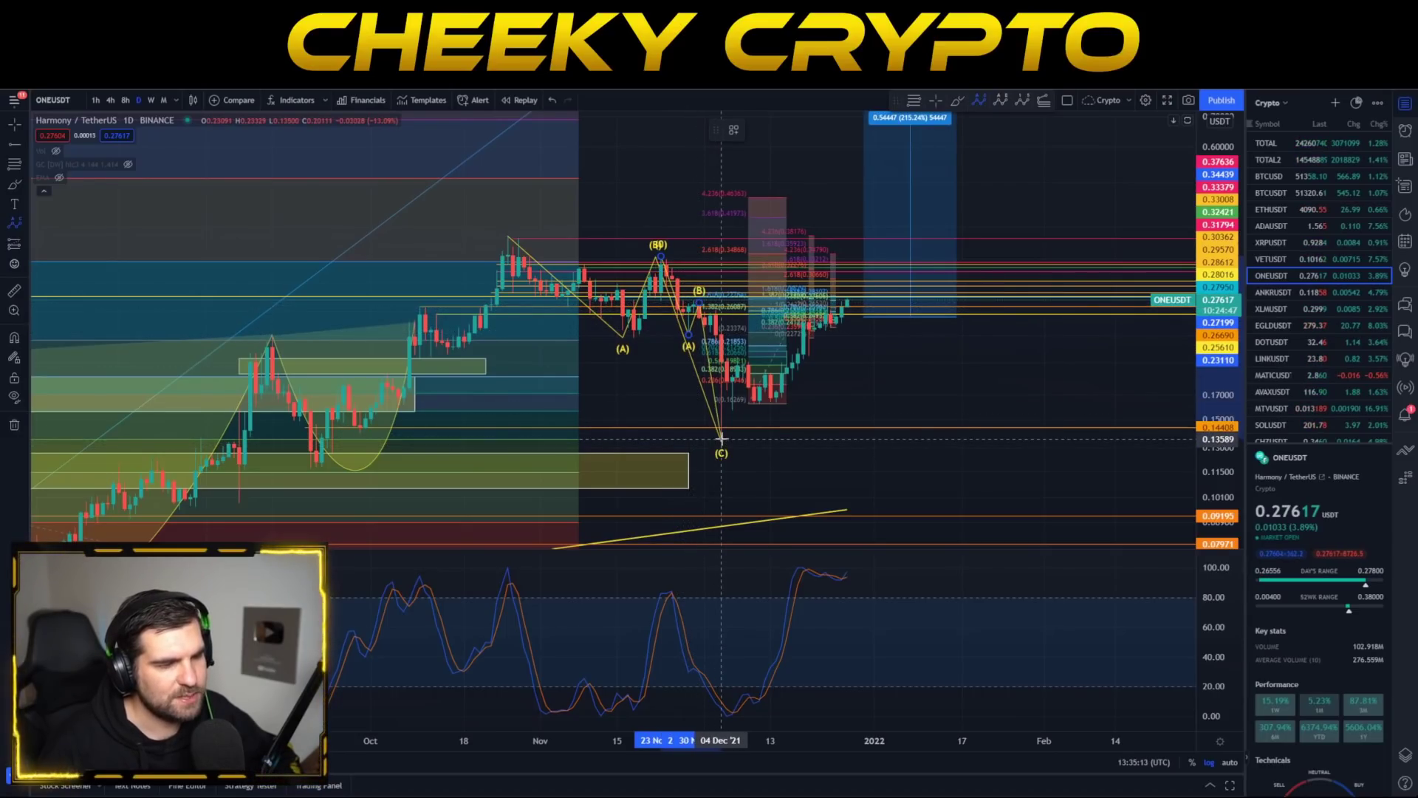
click(720, 439)
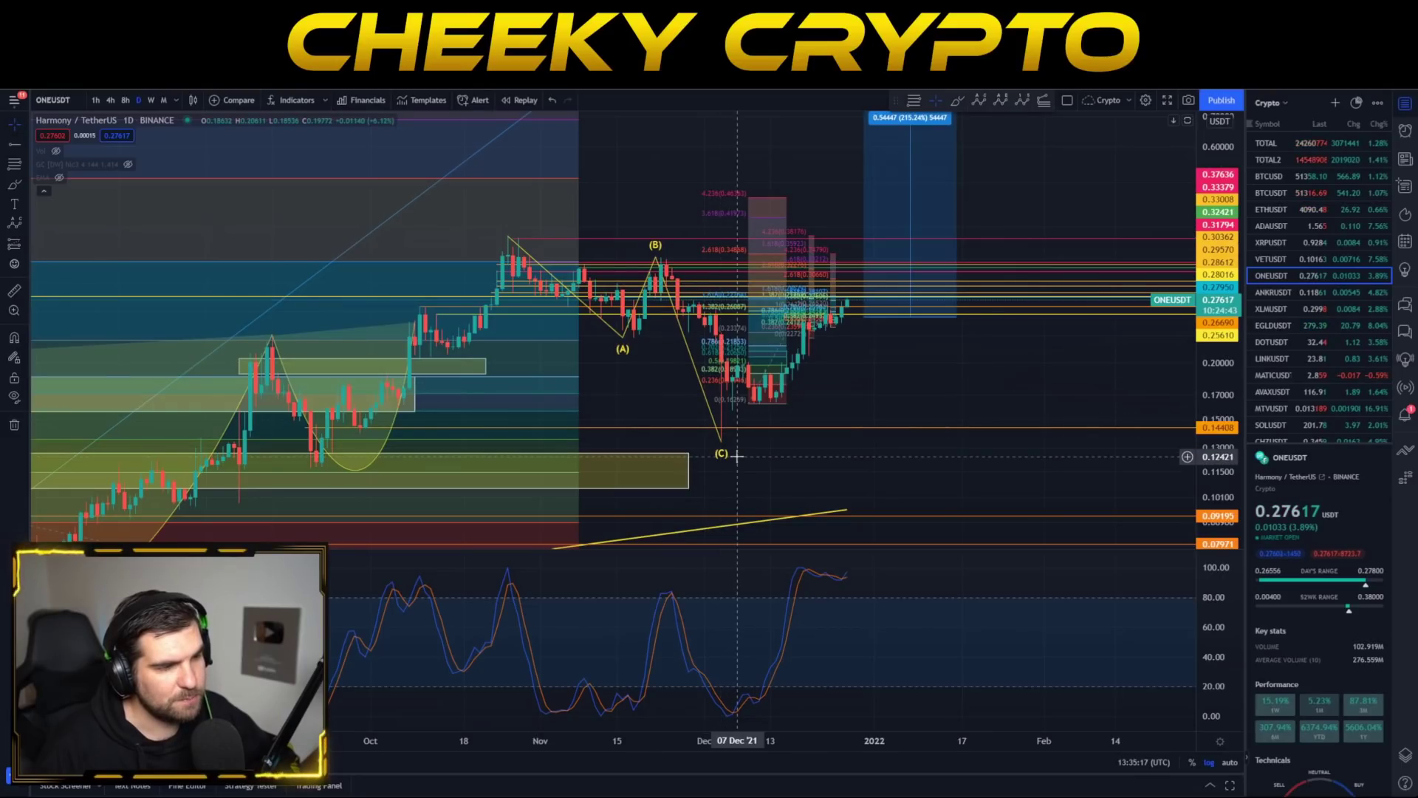
Draw a Fibonacci retracement from about 0.228 on 20 Nov to 0.379 on 20 Oct, shift it onto the wave (B) high, and remove it
click(913, 101)
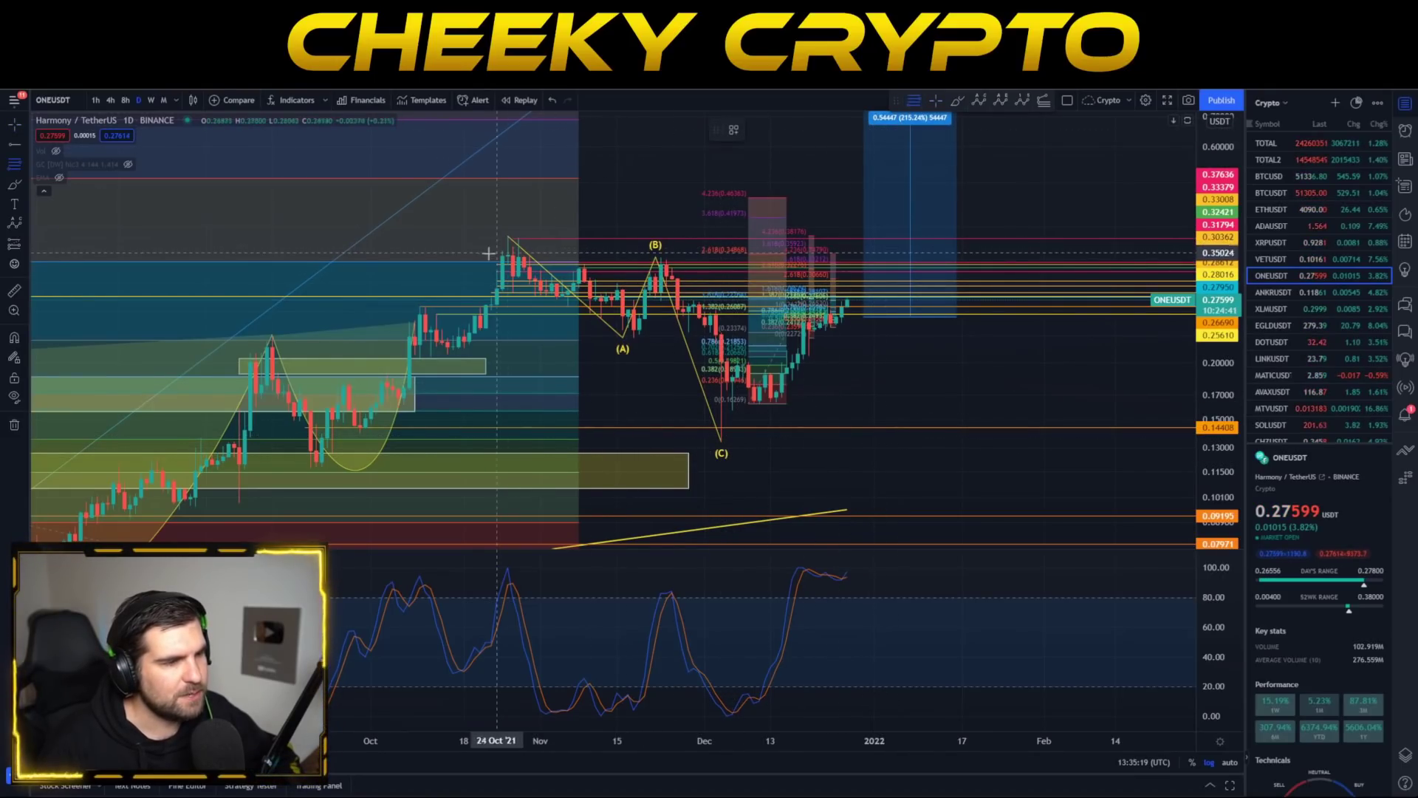
click(645, 336)
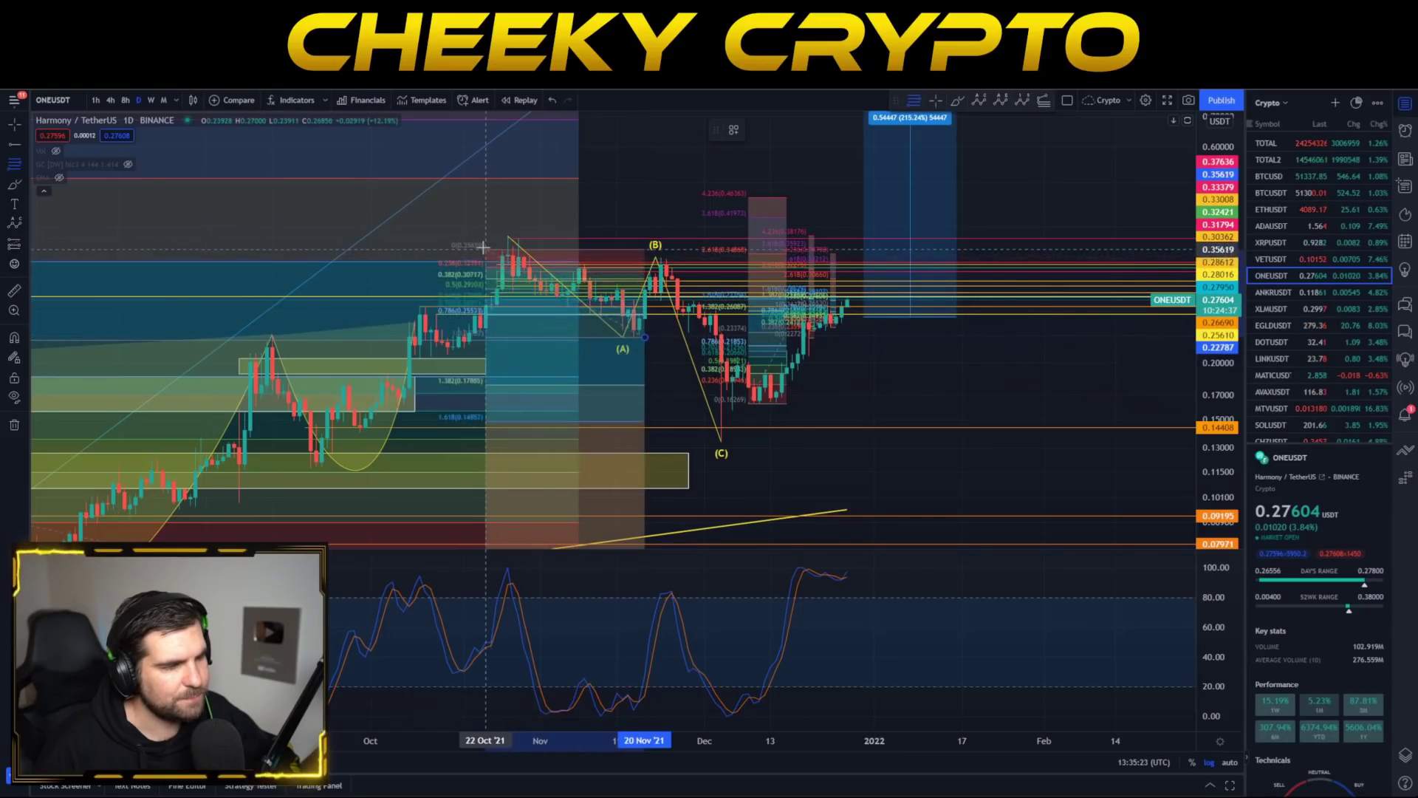
click(475, 238)
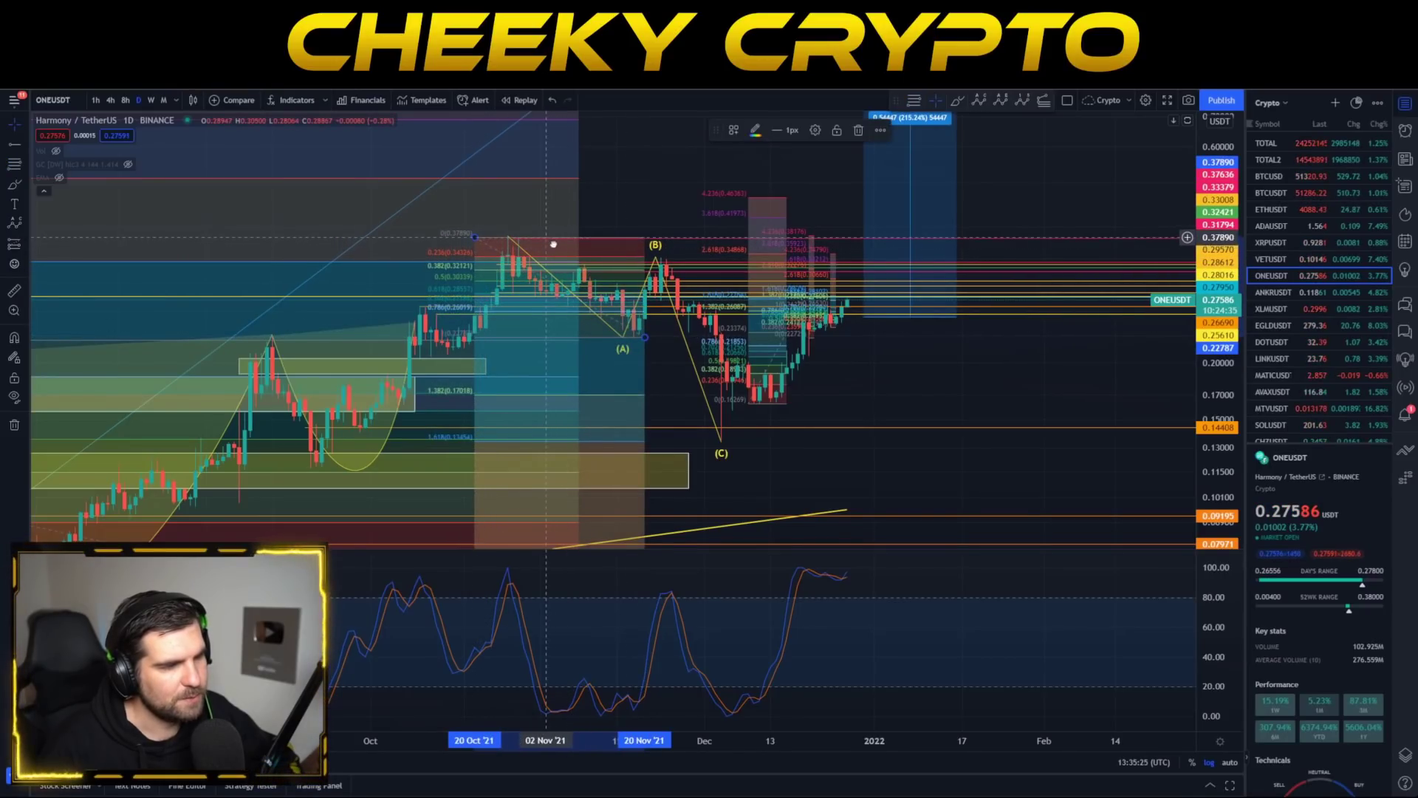
drag(550, 245, 673, 258)
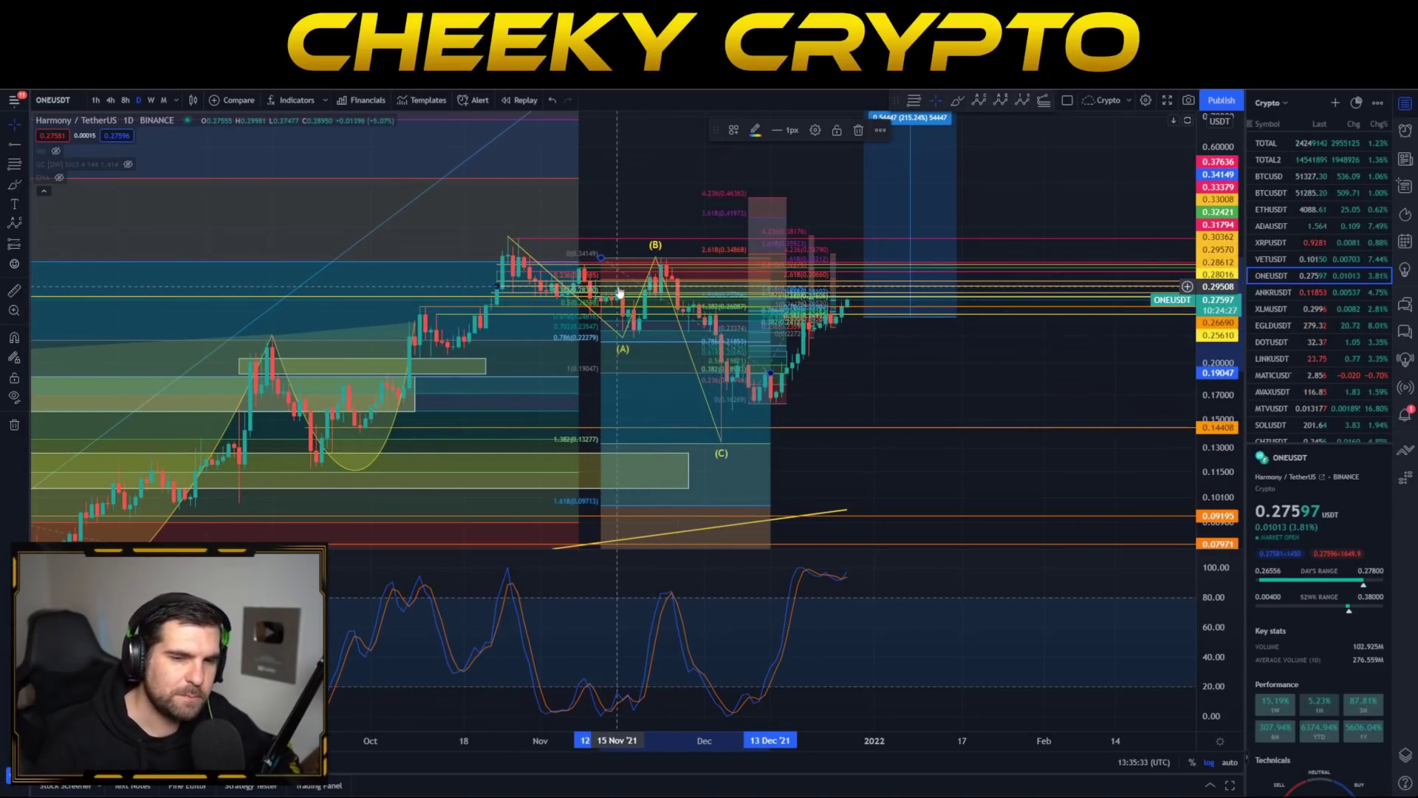
click(660, 260)
Draw a Fibonacci retracement from about 0.234 on 1 Dec to 0.341 on 20 Nov, shift it along the wave (C) decline, and remove it
click(913, 100)
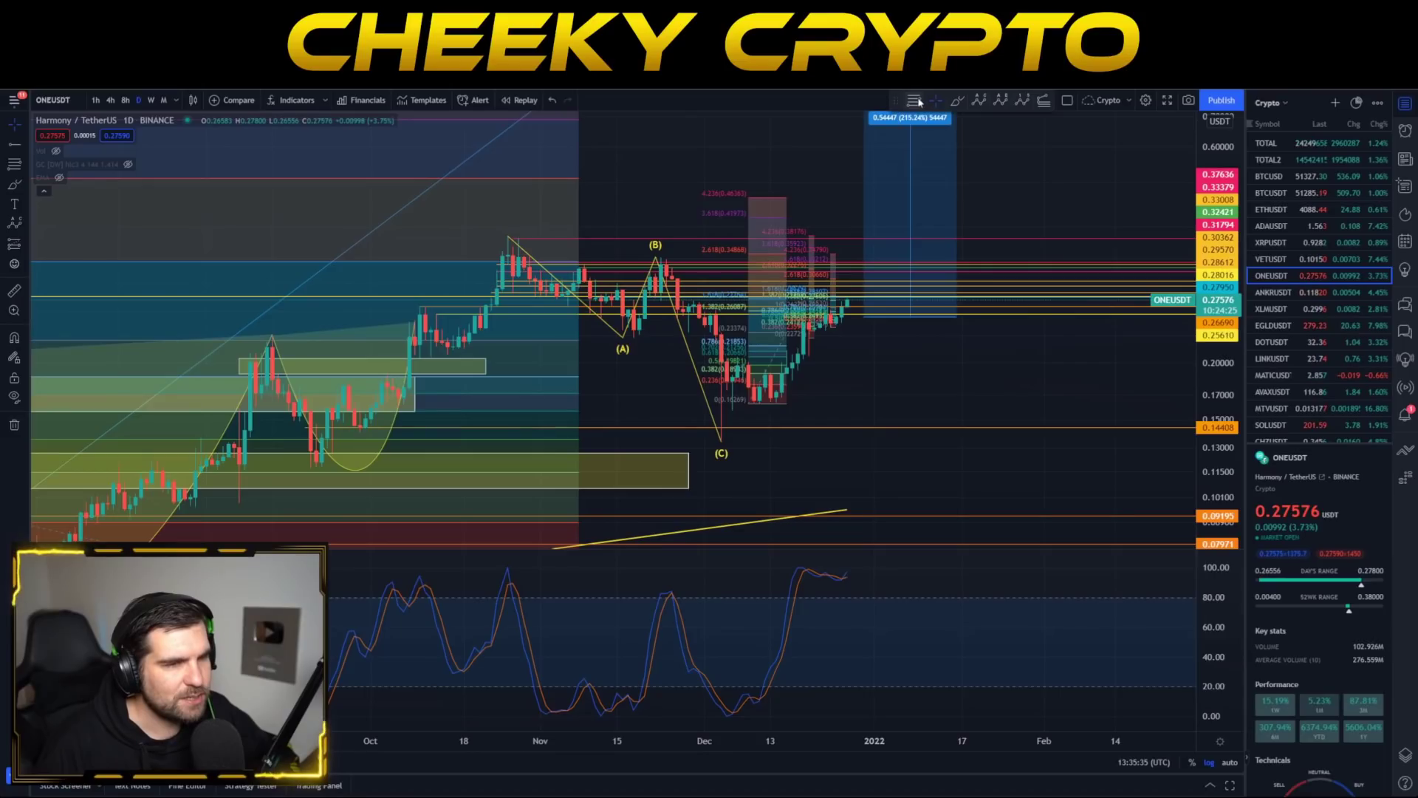
click(706, 332)
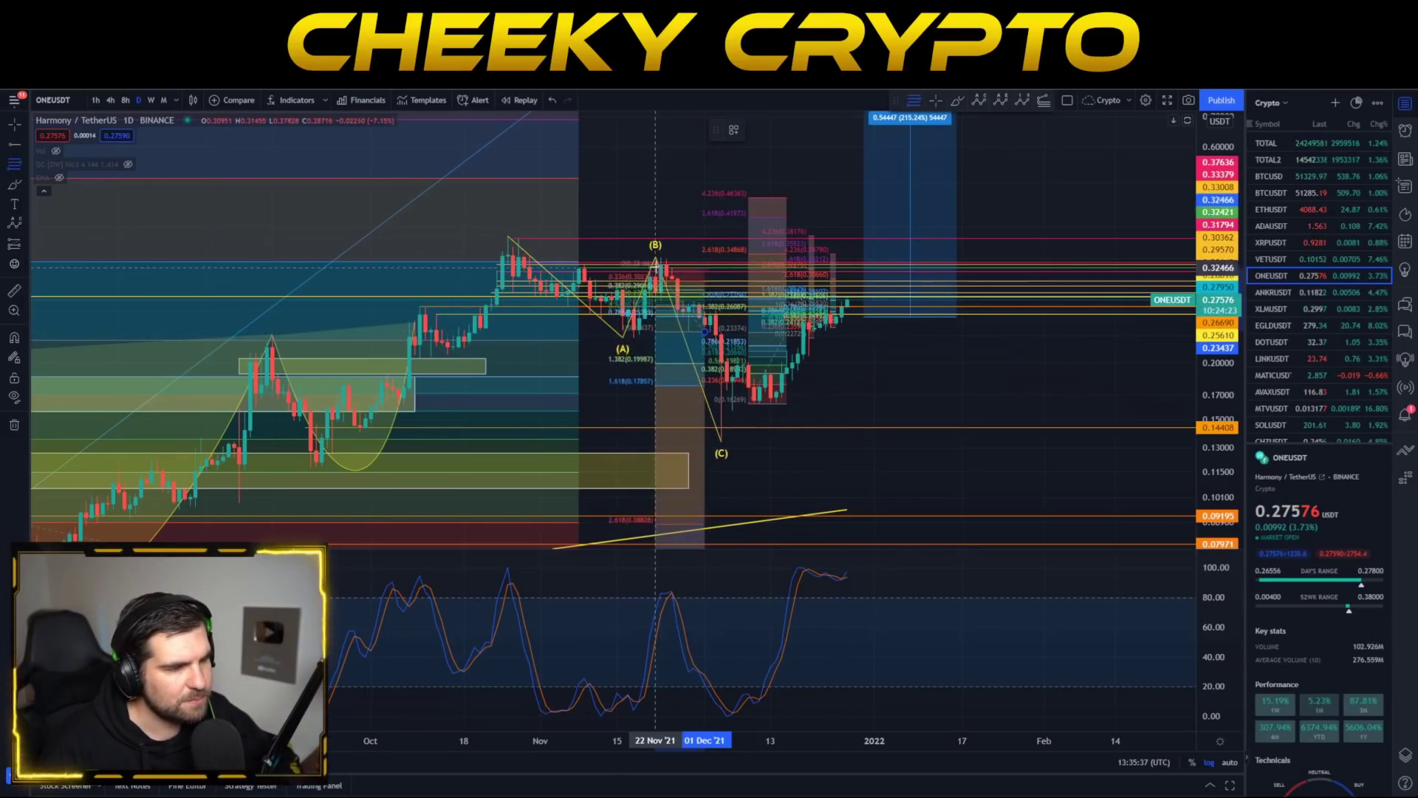
click(667, 260)
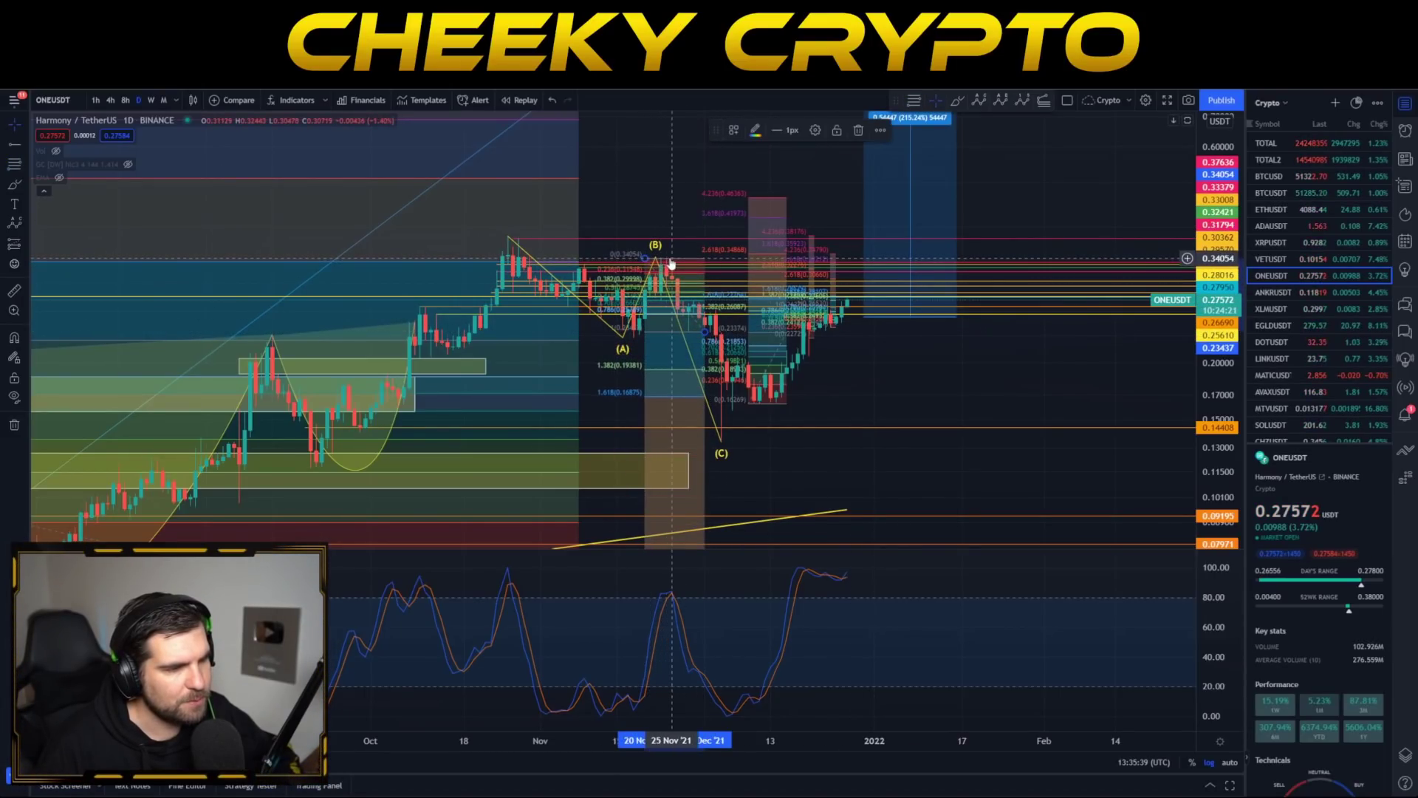
drag(671, 262, 705, 300)
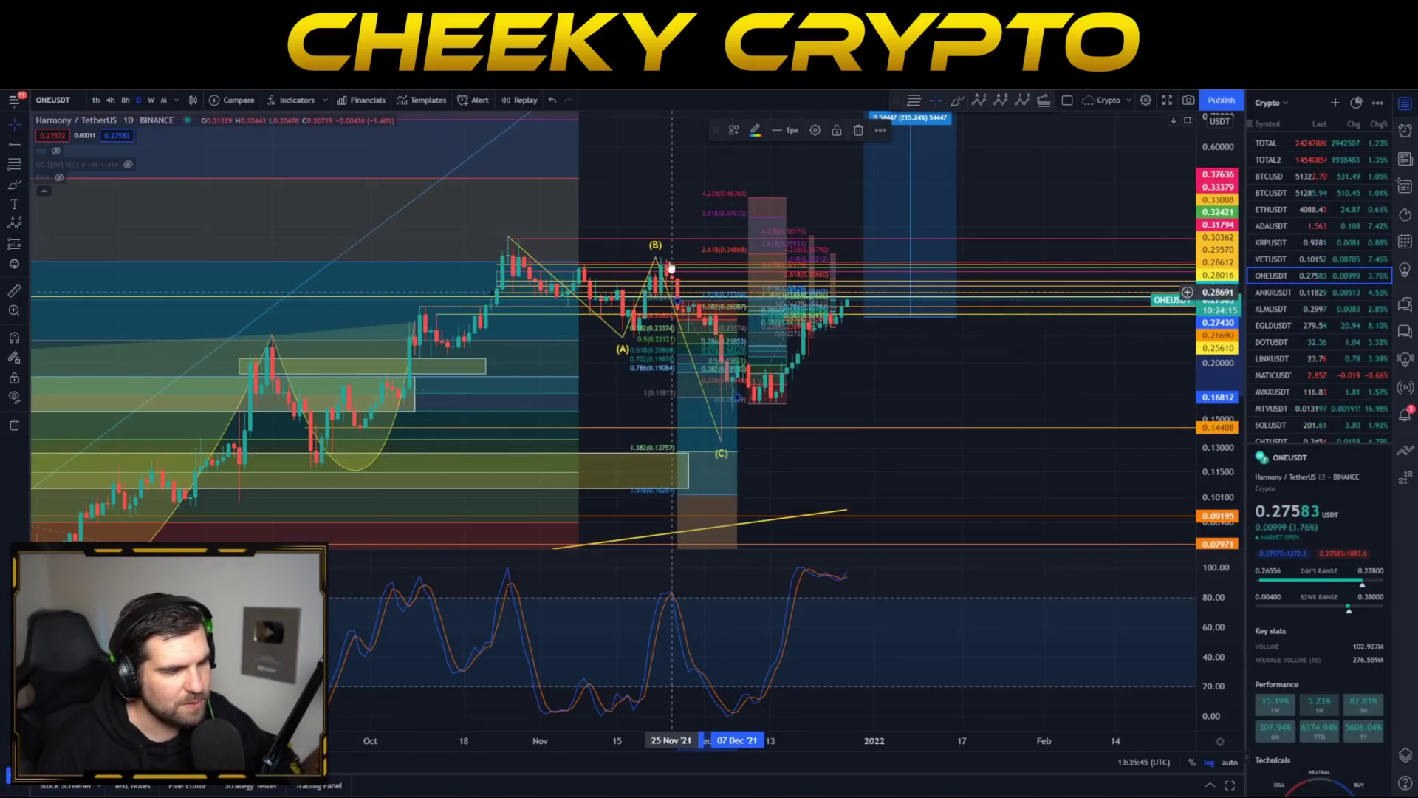
click(737, 455)
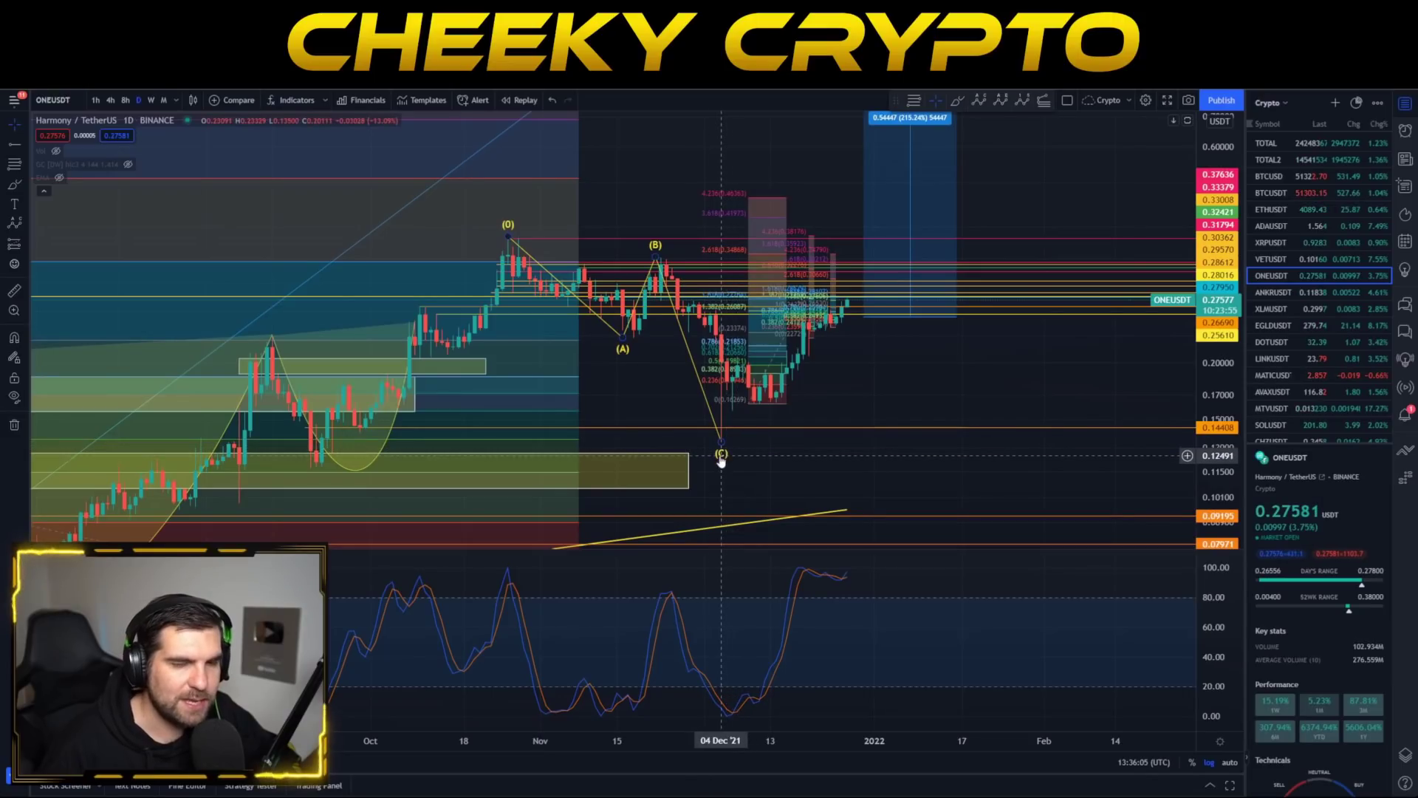
Examine the recovery from the wave (C) low on 4 Dec through 27 Dec '21, including the Fibonacci levels and stochastic oscillator
scroll(809, 412, up, 5)
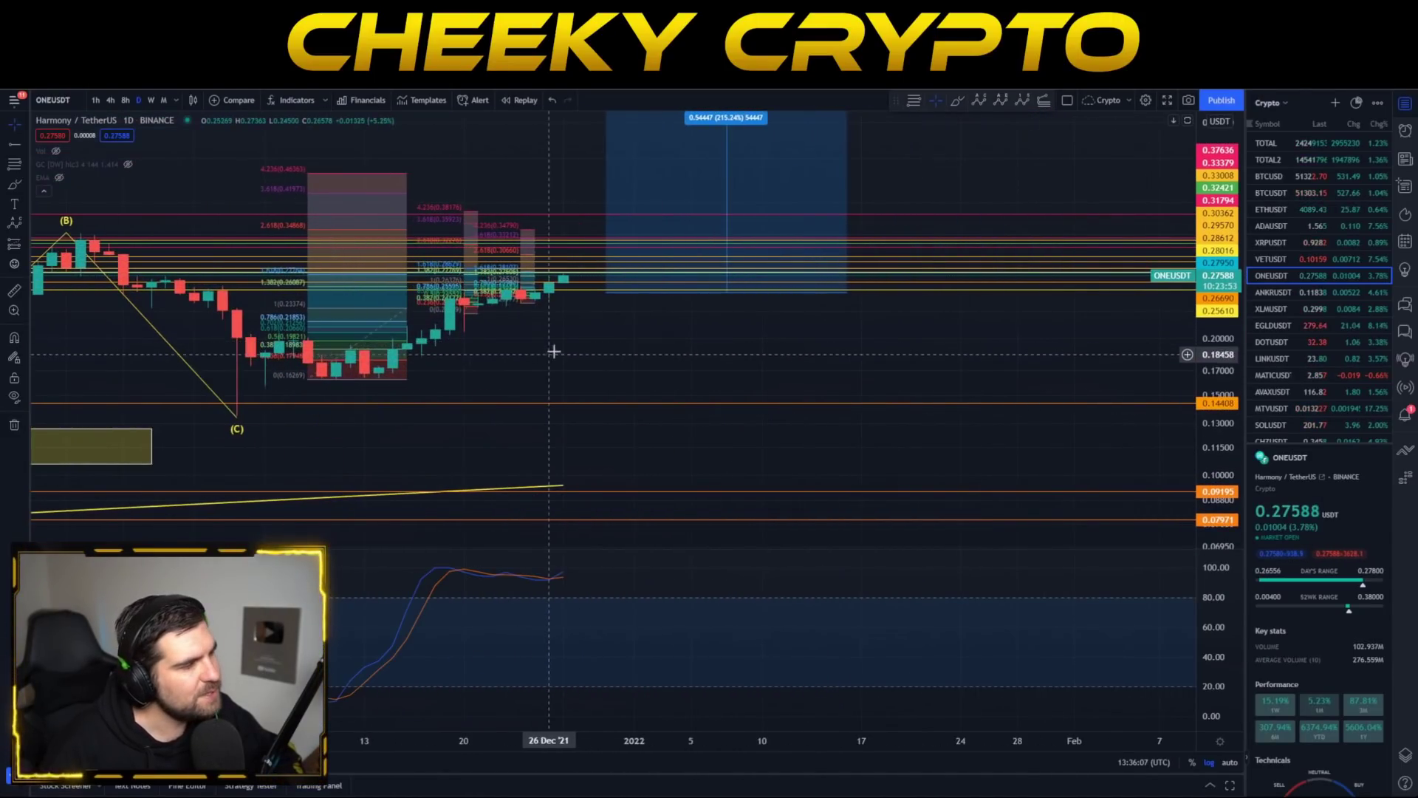
drag(1208, 387, 1207, 214)
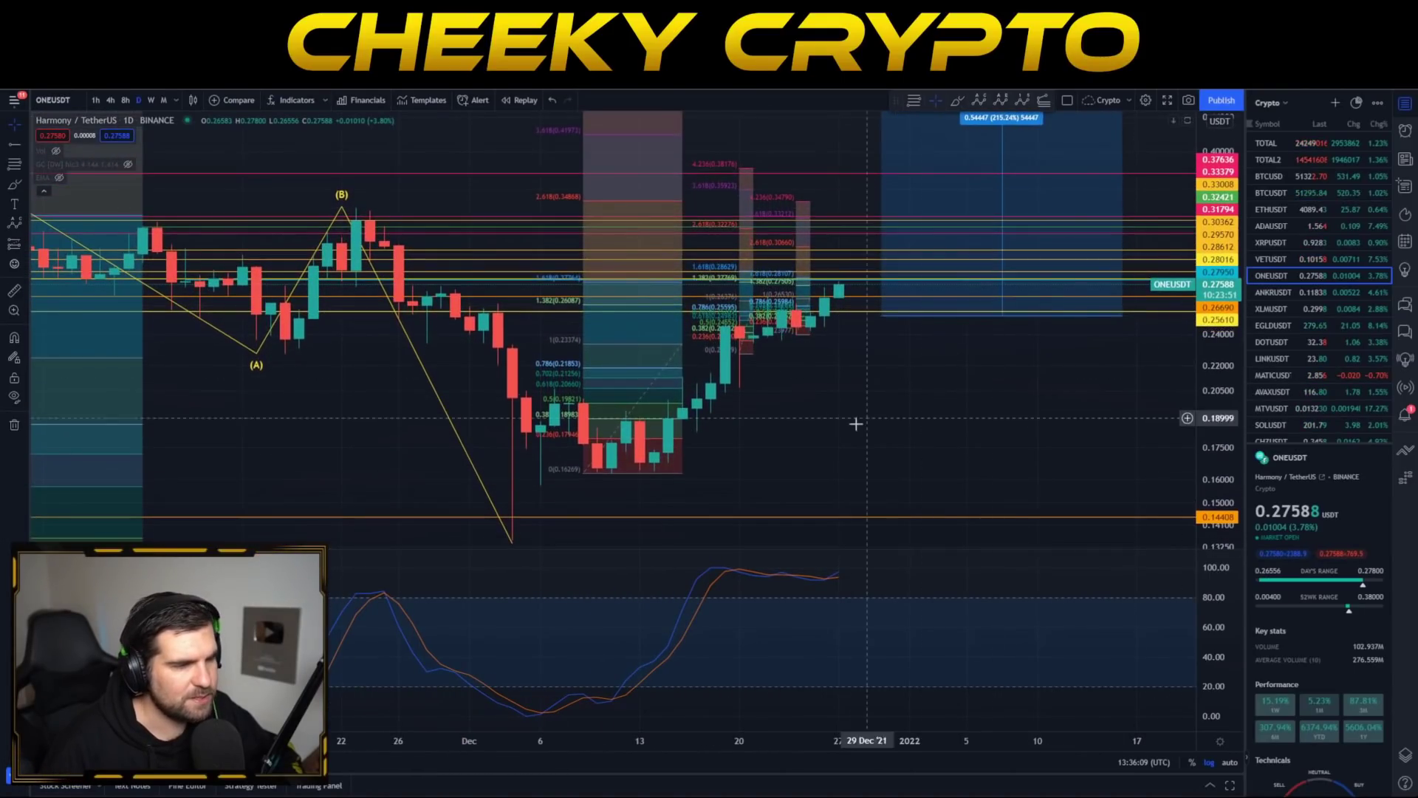
drag(841, 444, 737, 428)
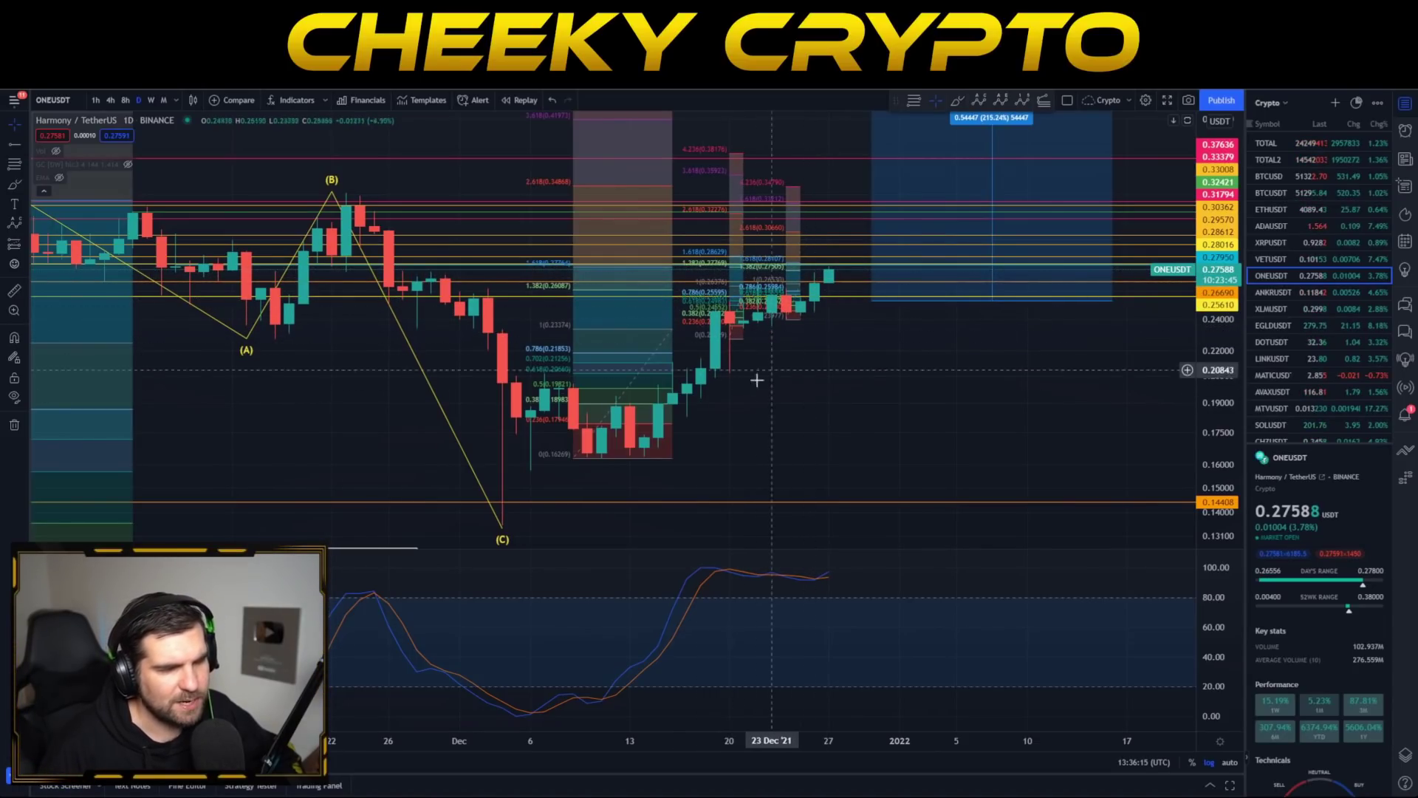
mouse_move(773, 415)
mouse_down()
mouse_move(794, 389)
mouse_move(833, 389)
mouse_move(768, 403)
mouse_up()
drag(1234, 323, 1232, 399)
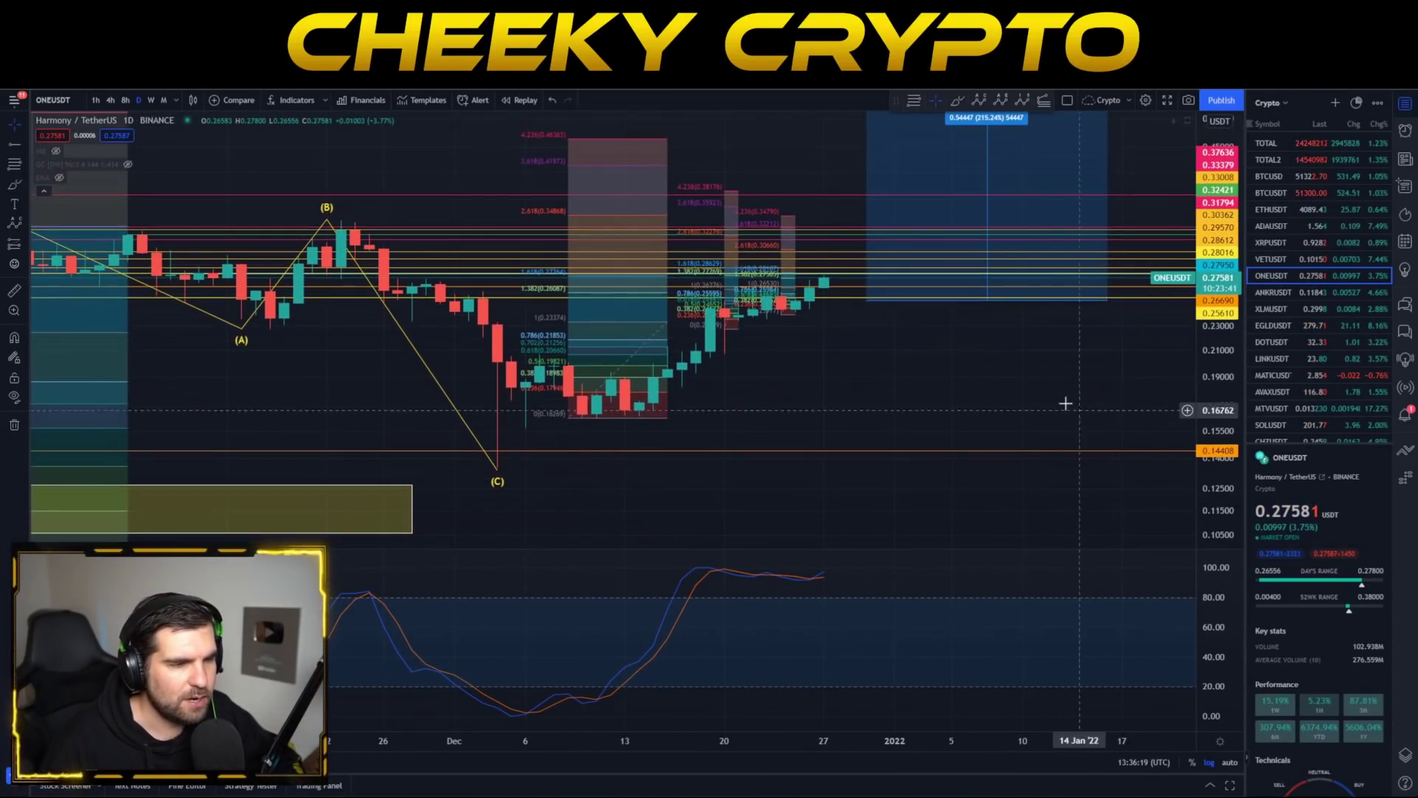
mouse_move(997, 374)
mouse_down()
mouse_move(1051, 390)
mouse_move(1008, 363)
mouse_up()
scroll(845, 386, down, 5)
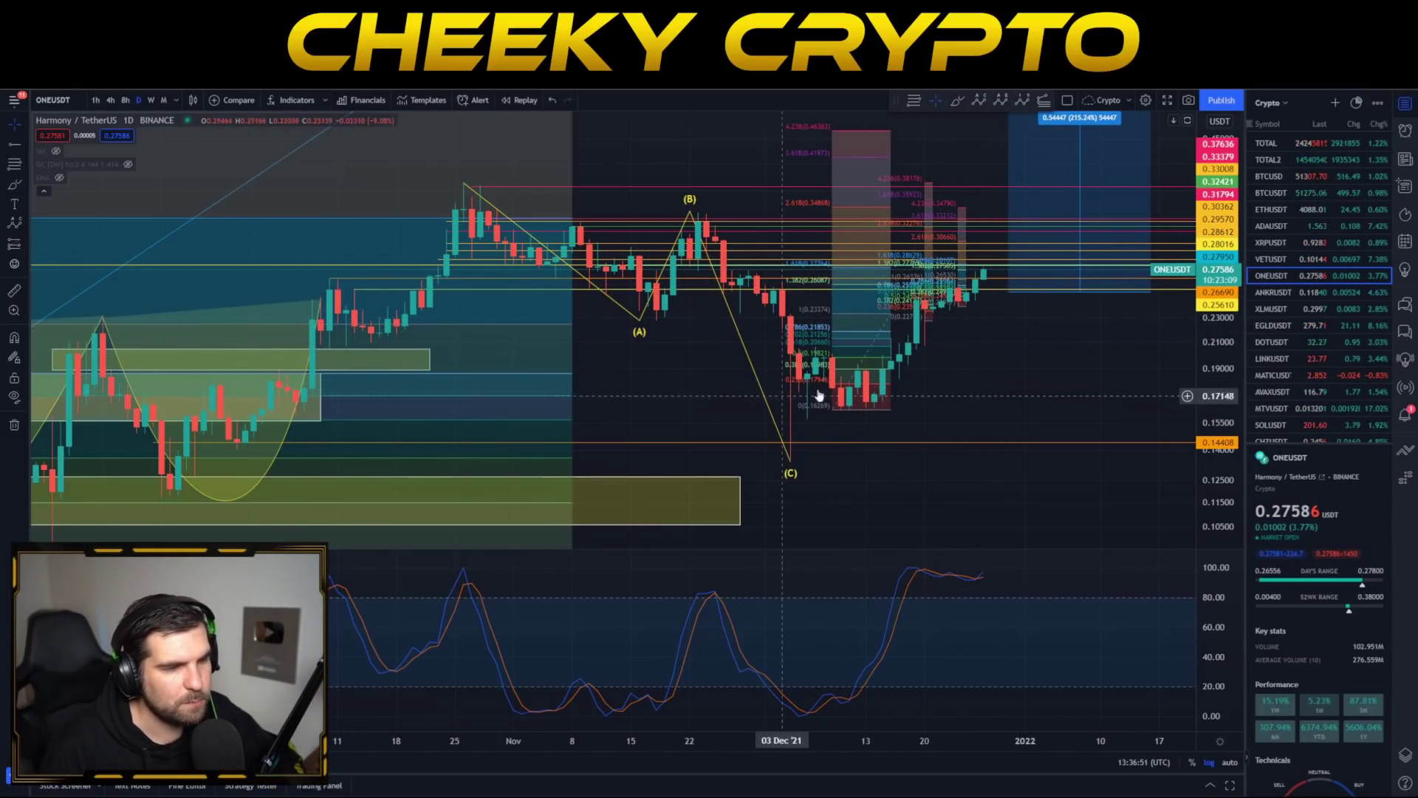
Delete the two small Fibonacci retracements over the candles around 20 and 24 Dec '21
scroll(832, 281, up, 5)
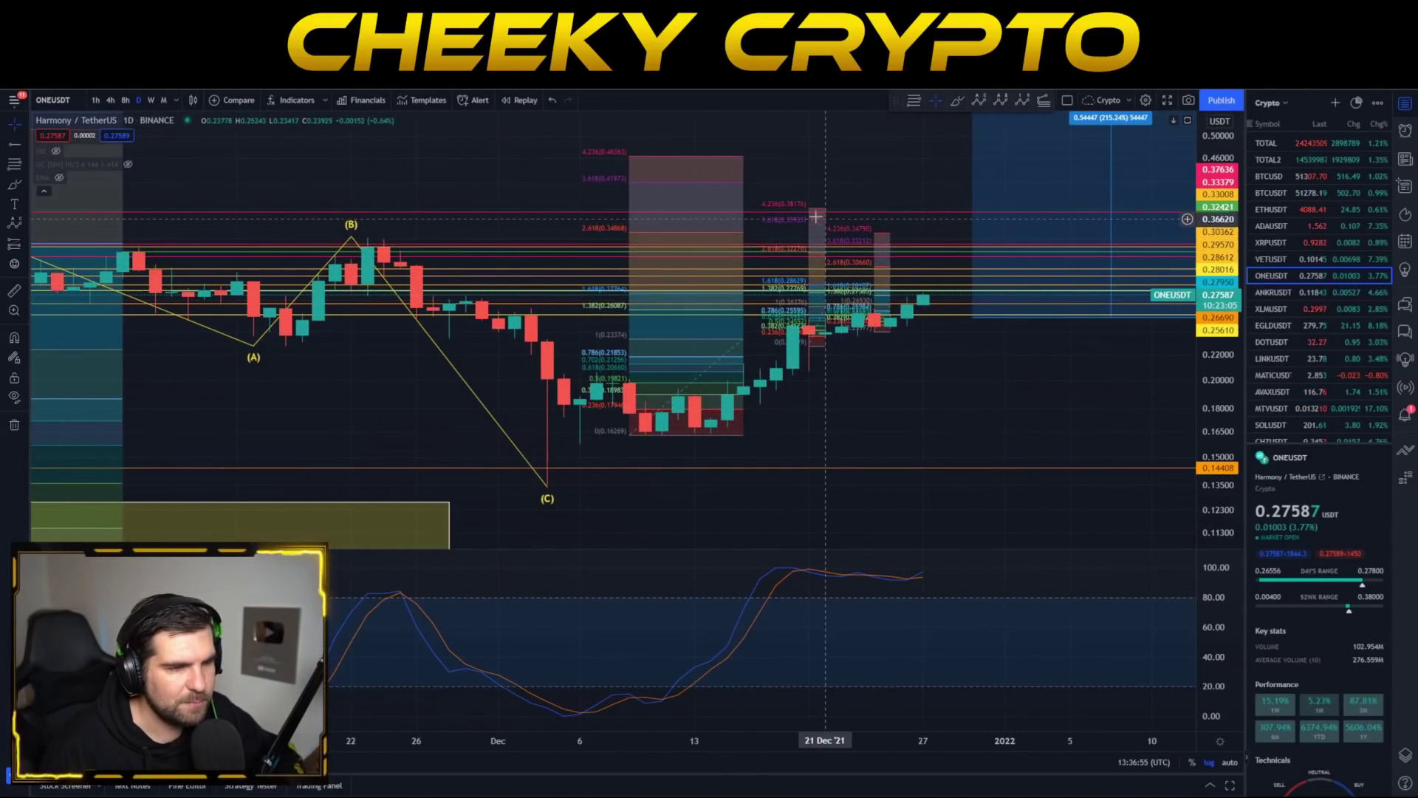
key(Delete)
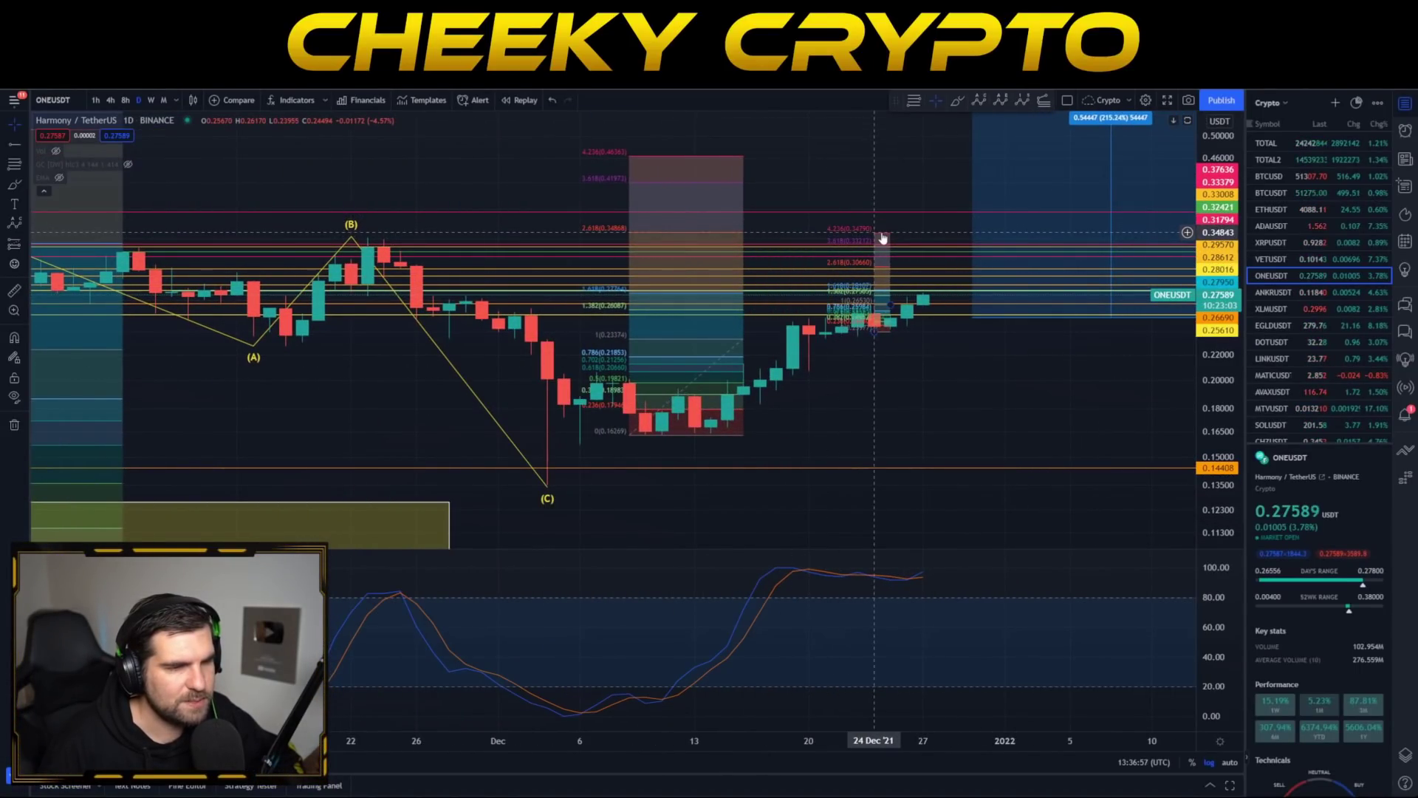
drag(857, 411, 951, 415)
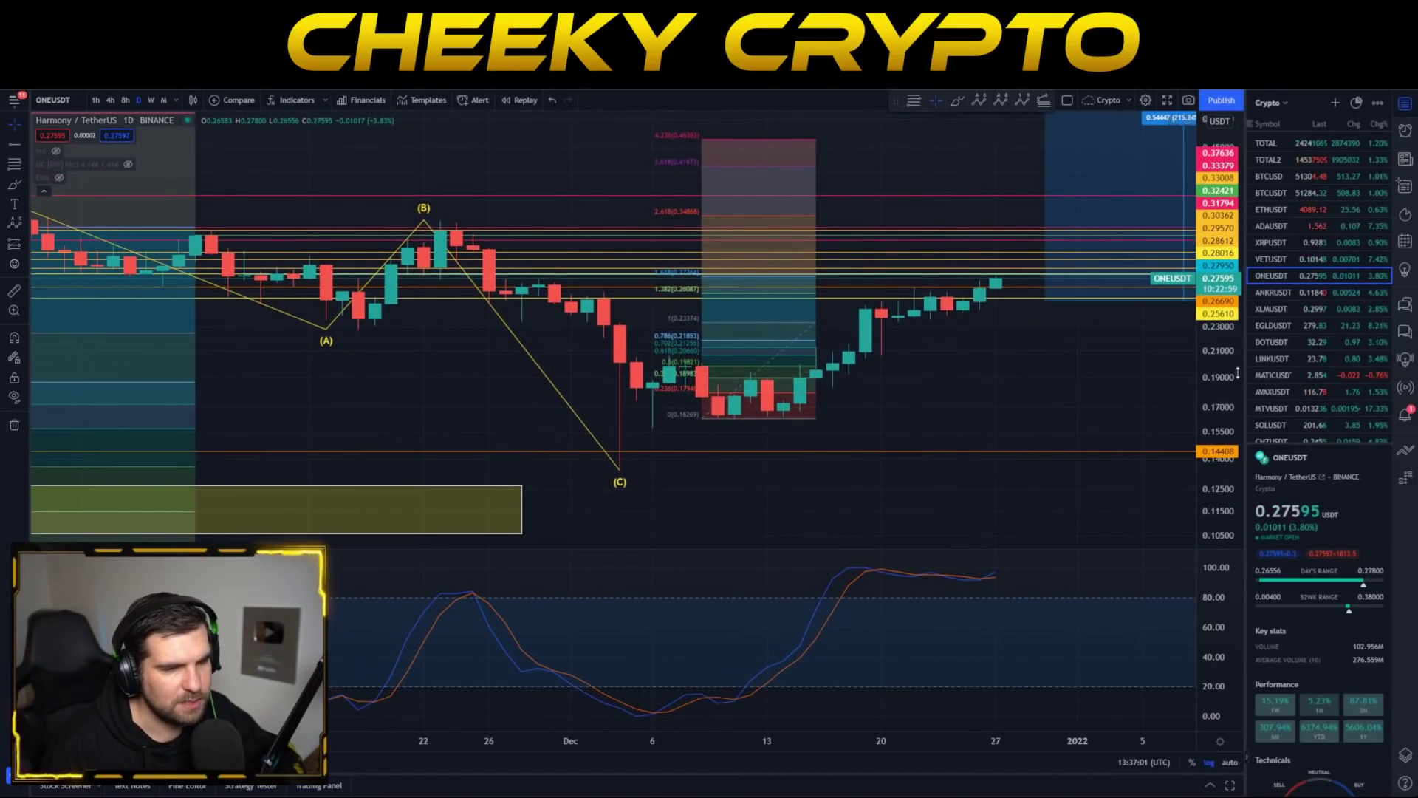
Draw a falling trend line over the early-December highs and a rising one from about 0.147 on 4 Dec, and delete both
drag(1238, 373, 1236, 318)
drag(1089, 380, 1043, 366)
scroll(622, 342, down, 2)
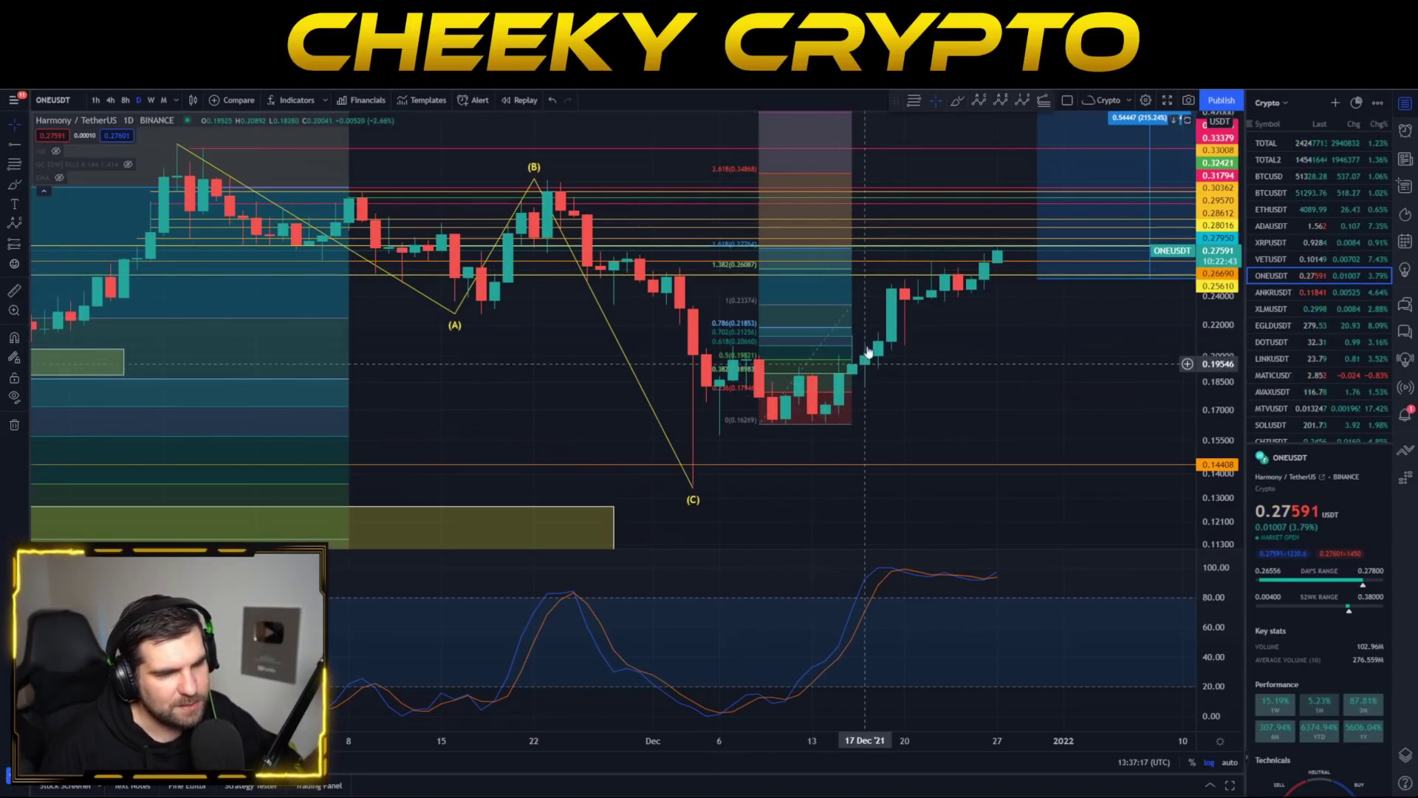
drag(991, 357, 858, 395)
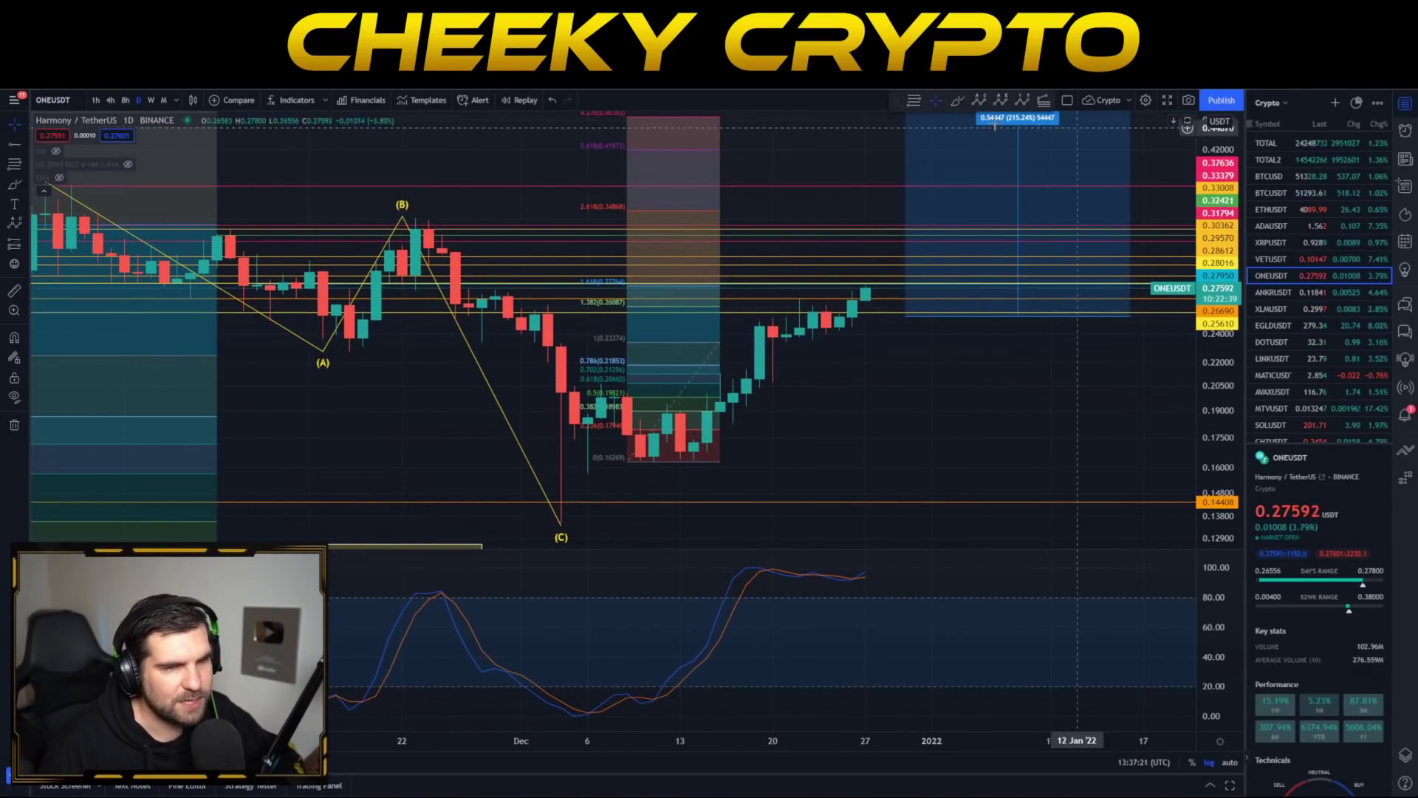
click(26, 150)
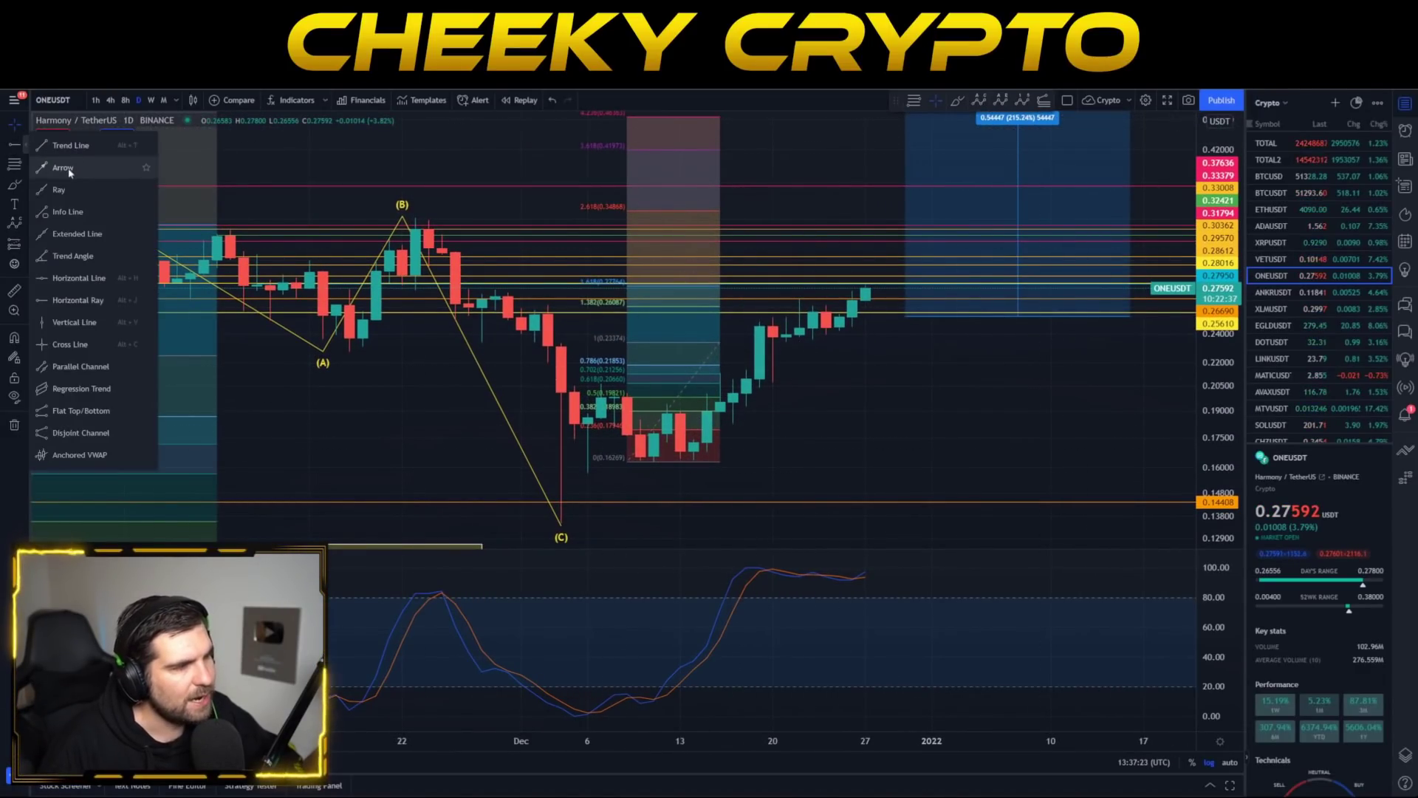
click(65, 149)
drag(588, 375, 772, 437)
click(561, 496)
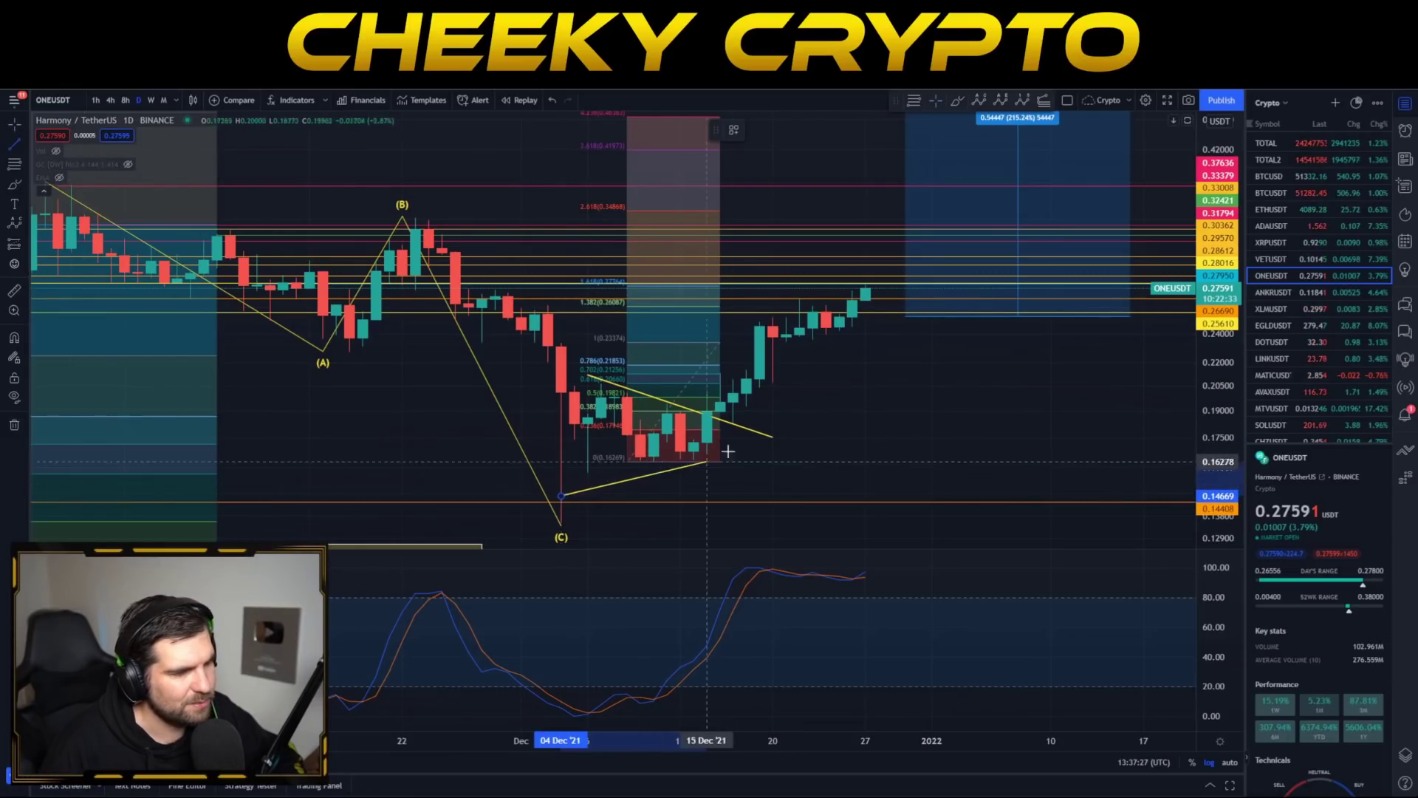
click(760, 438)
key(Delete)
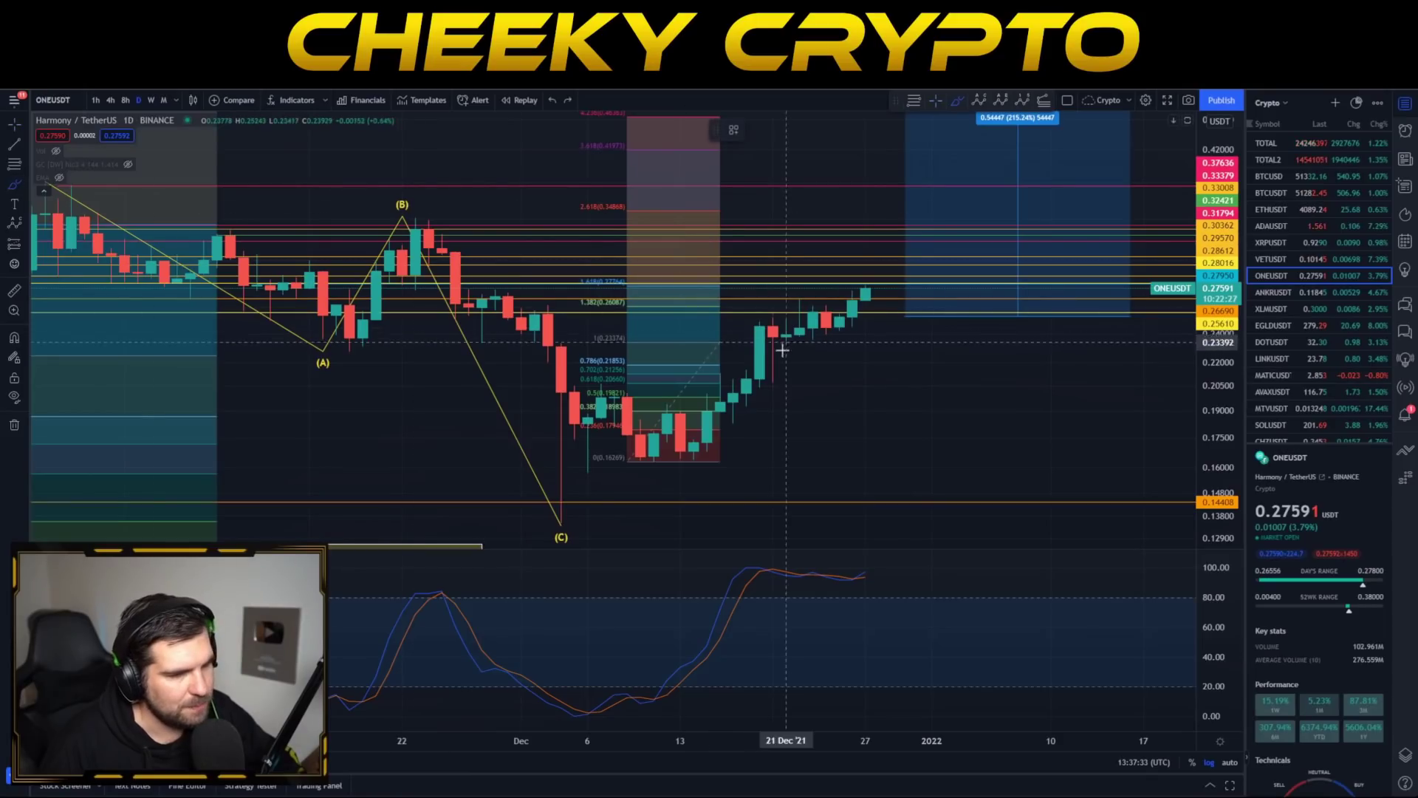
Brush a freehand stroke along the rally from the 13 Dec low area to about 26 Dec, and delete it
mouse_move(687, 457)
mouse_down()
mouse_move(753, 354)
mouse_move(850, 295)
mouse_move(856, 348)
mouse_up()
key(Delete)
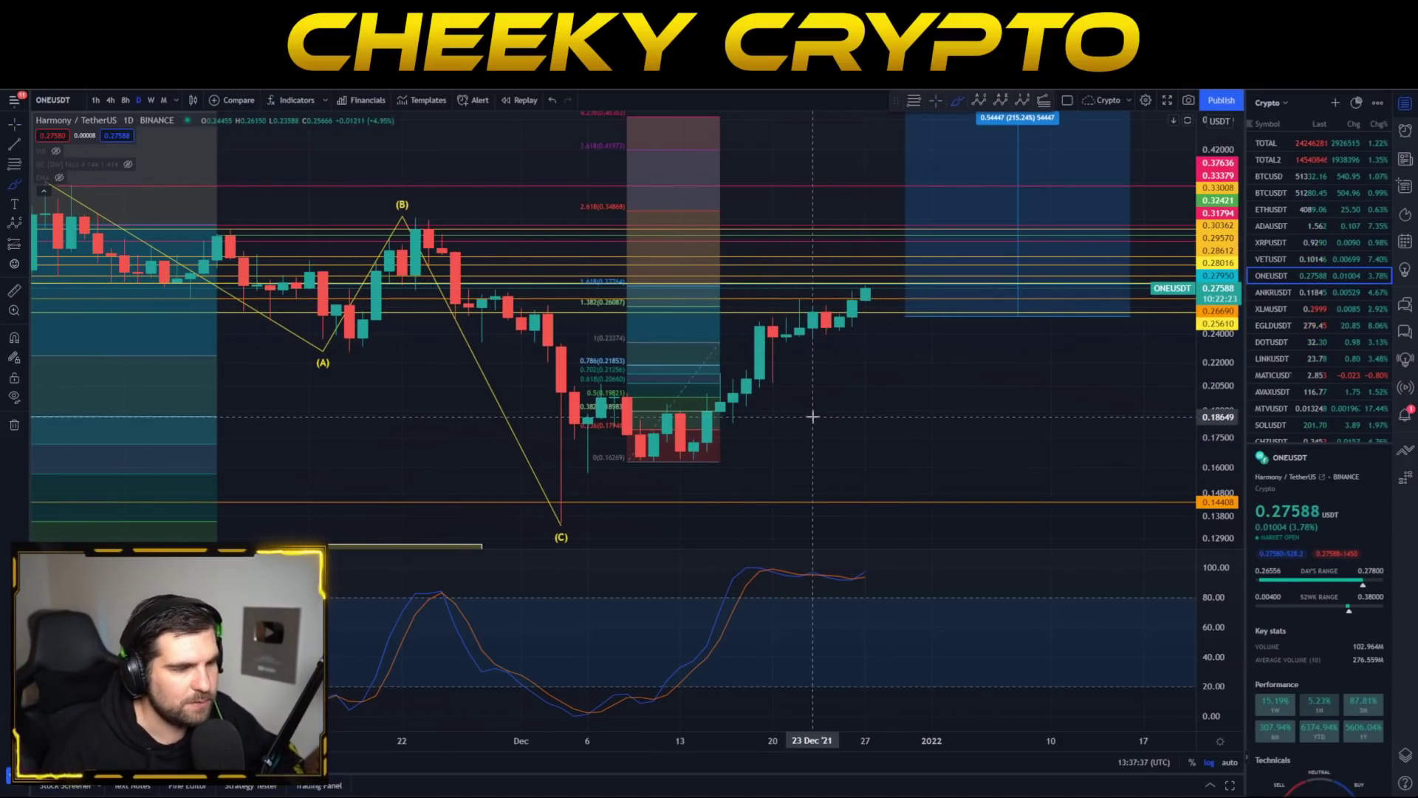
click(15, 125)
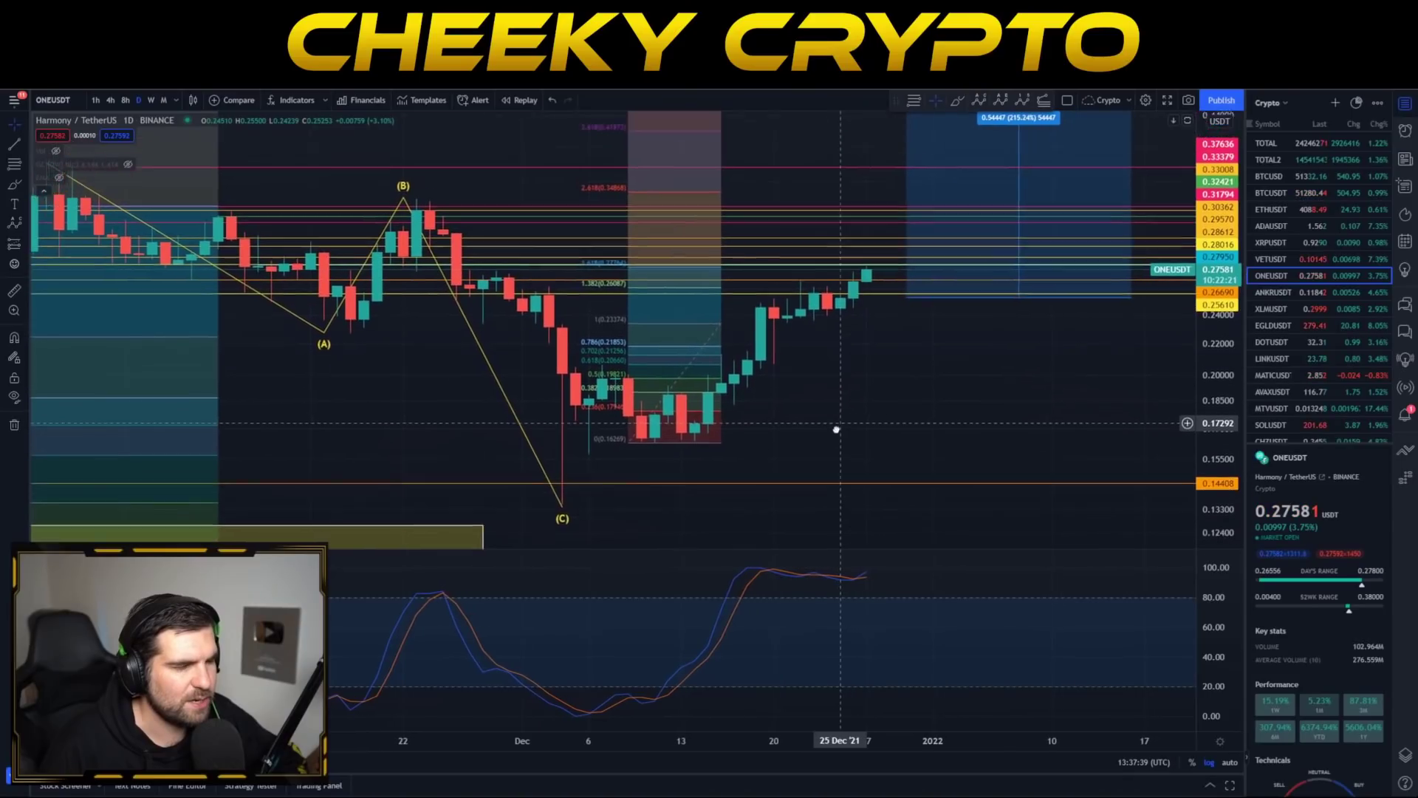
Circle the stochastic oscillator's December stretch above 80 with the Brush, mark its 17 Dec rise, and delete both strokes
scroll(819, 401, down, 3)
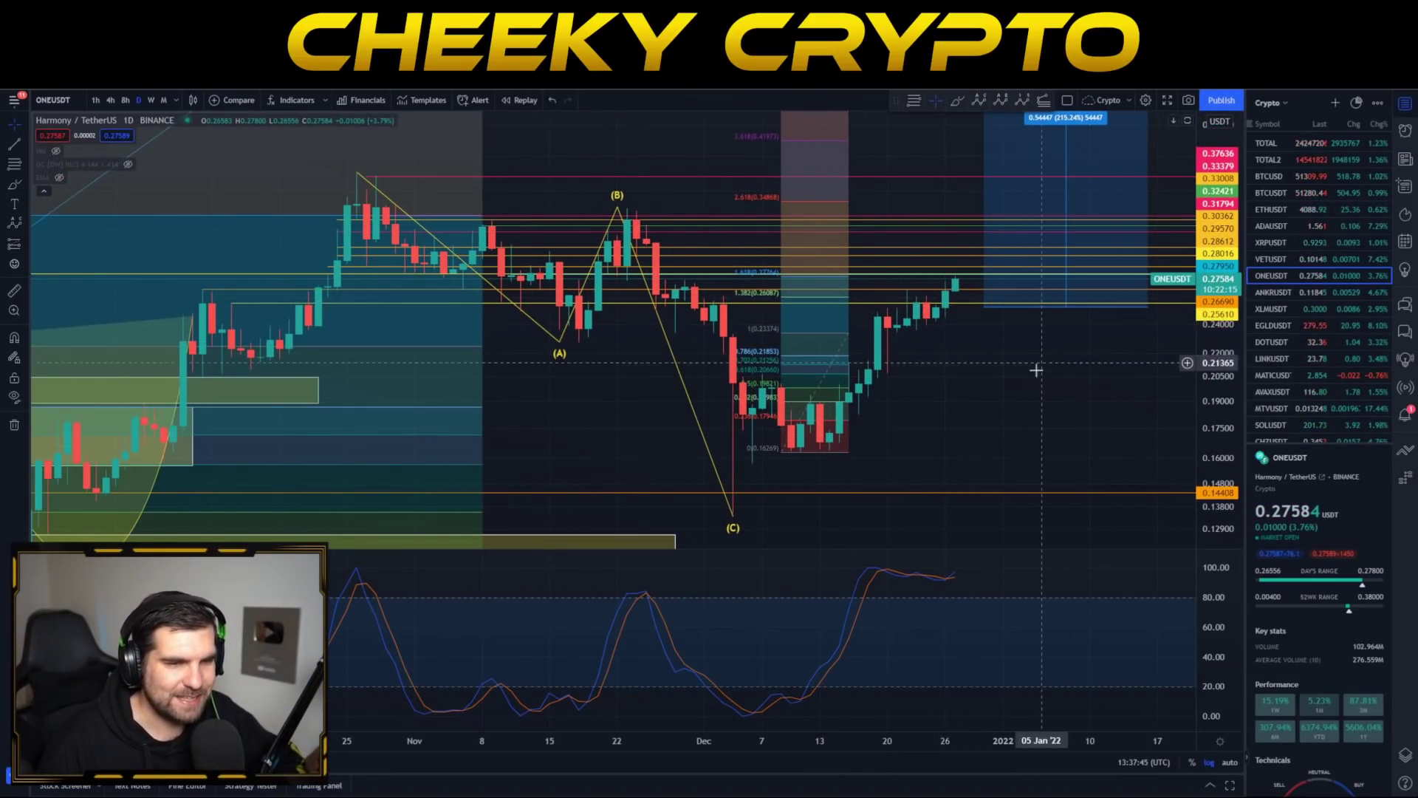
drag(1024, 377, 1028, 361)
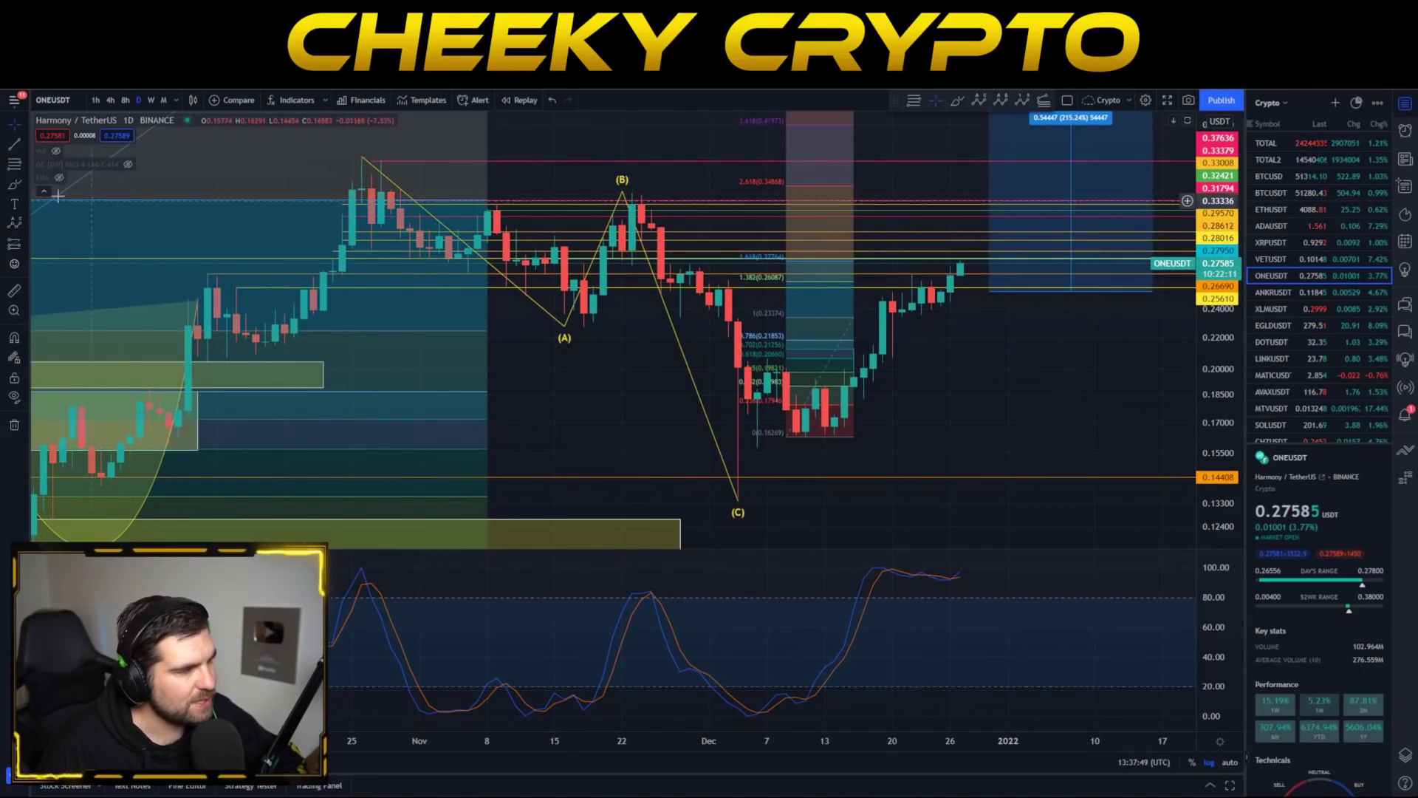
drag(854, 600, 1052, 611)
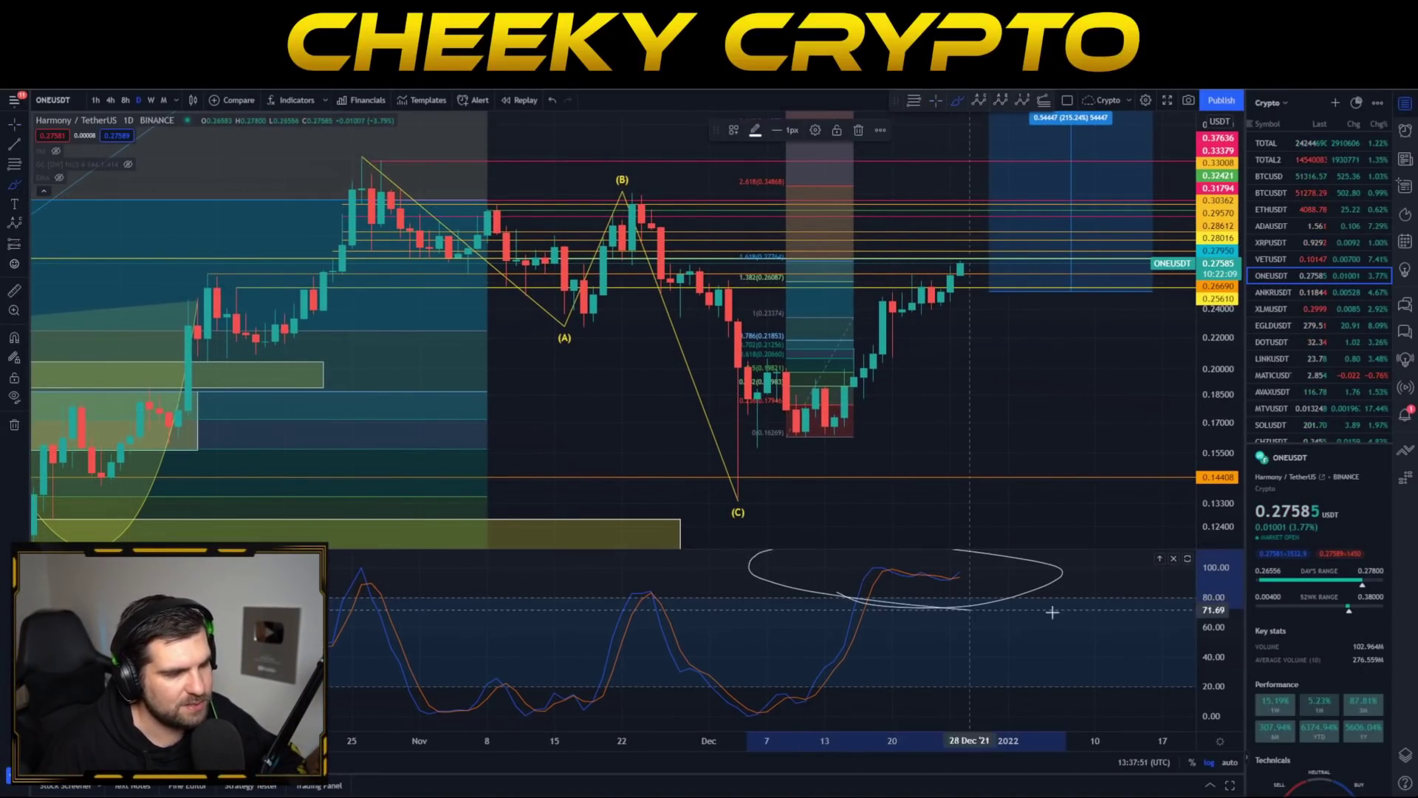
key(Delete)
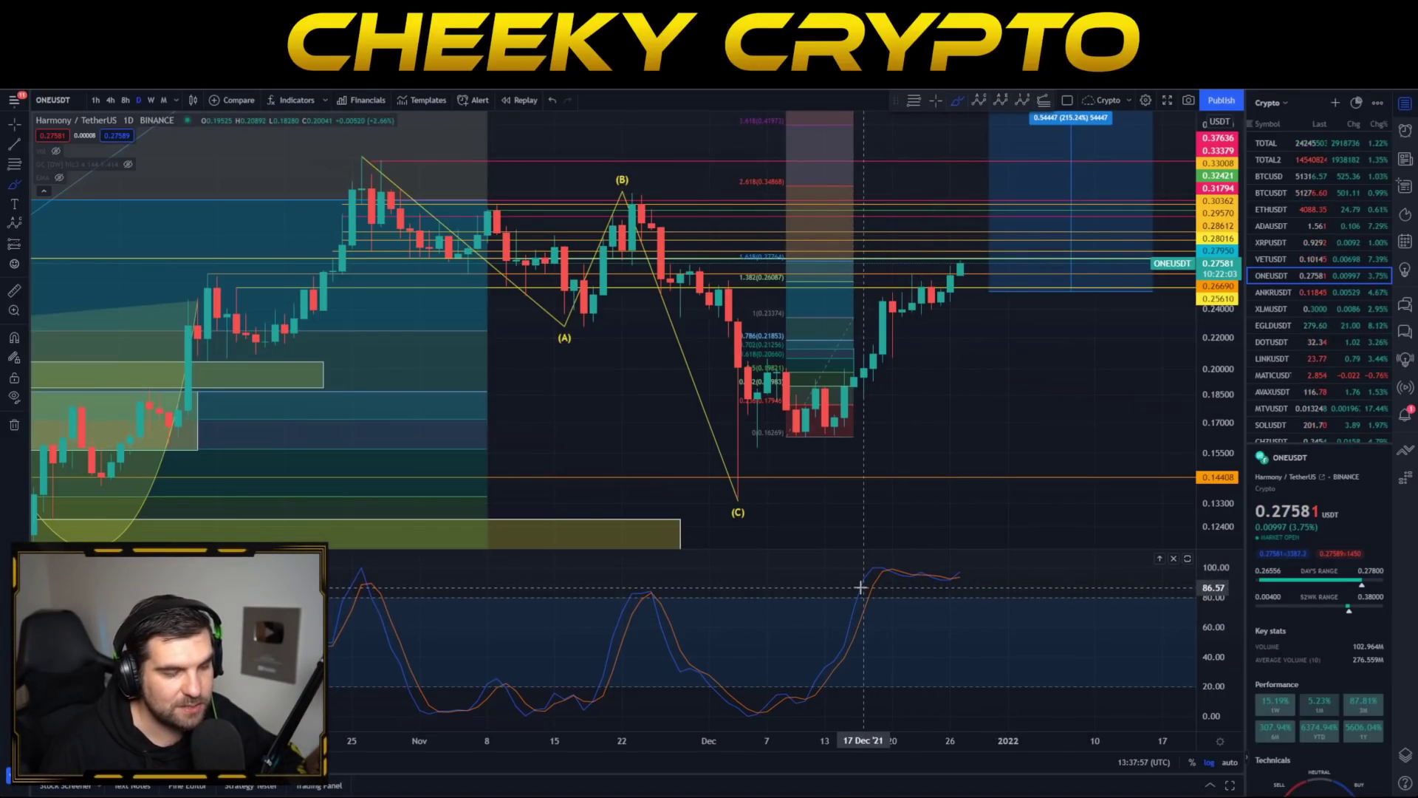
mouse_move(863, 587)
mouse_down()
mouse_move(987, 614)
mouse_move(839, 589)
mouse_move(902, 609)
mouse_up()
key(Delete)
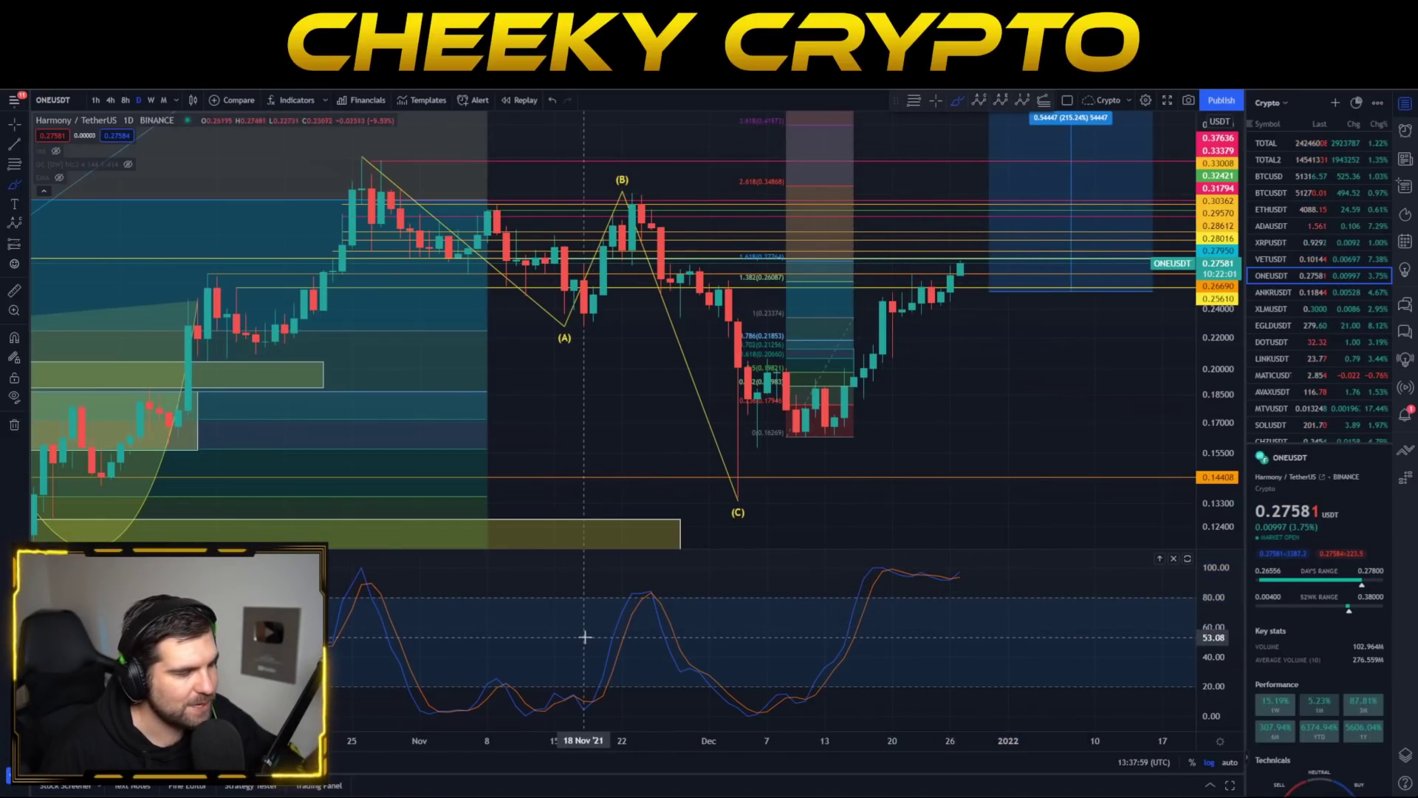
Brush around the oscillator's earlier overbought stretches, including August 2021, and its late-December peak, deleting each stroke
scroll(584, 637, down, 5)
mouse_move(588, 588)
mouse_down()
mouse_move(570, 597)
mouse_move(676, 589)
mouse_up()
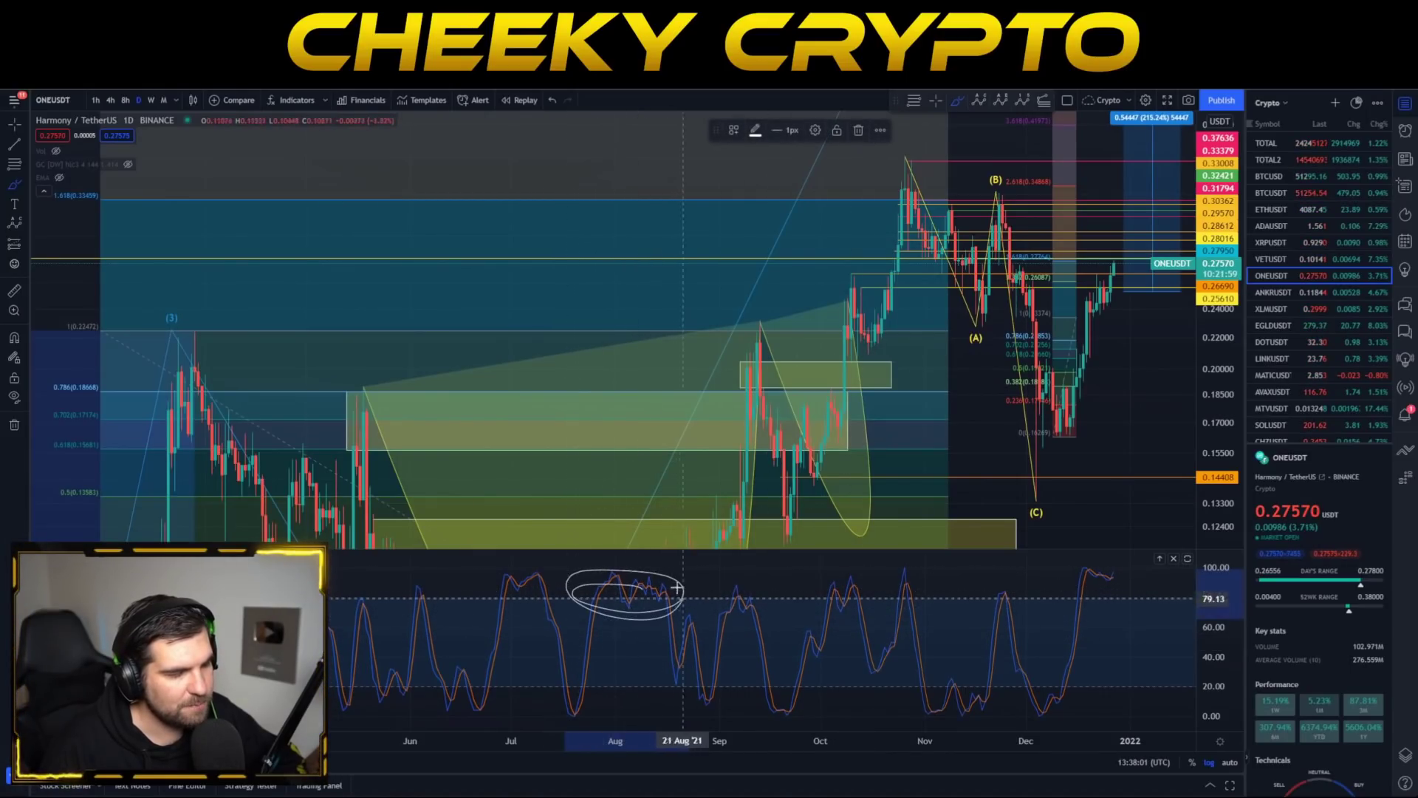
key(Delete)
drag(565, 579, 517, 585)
key(Delete)
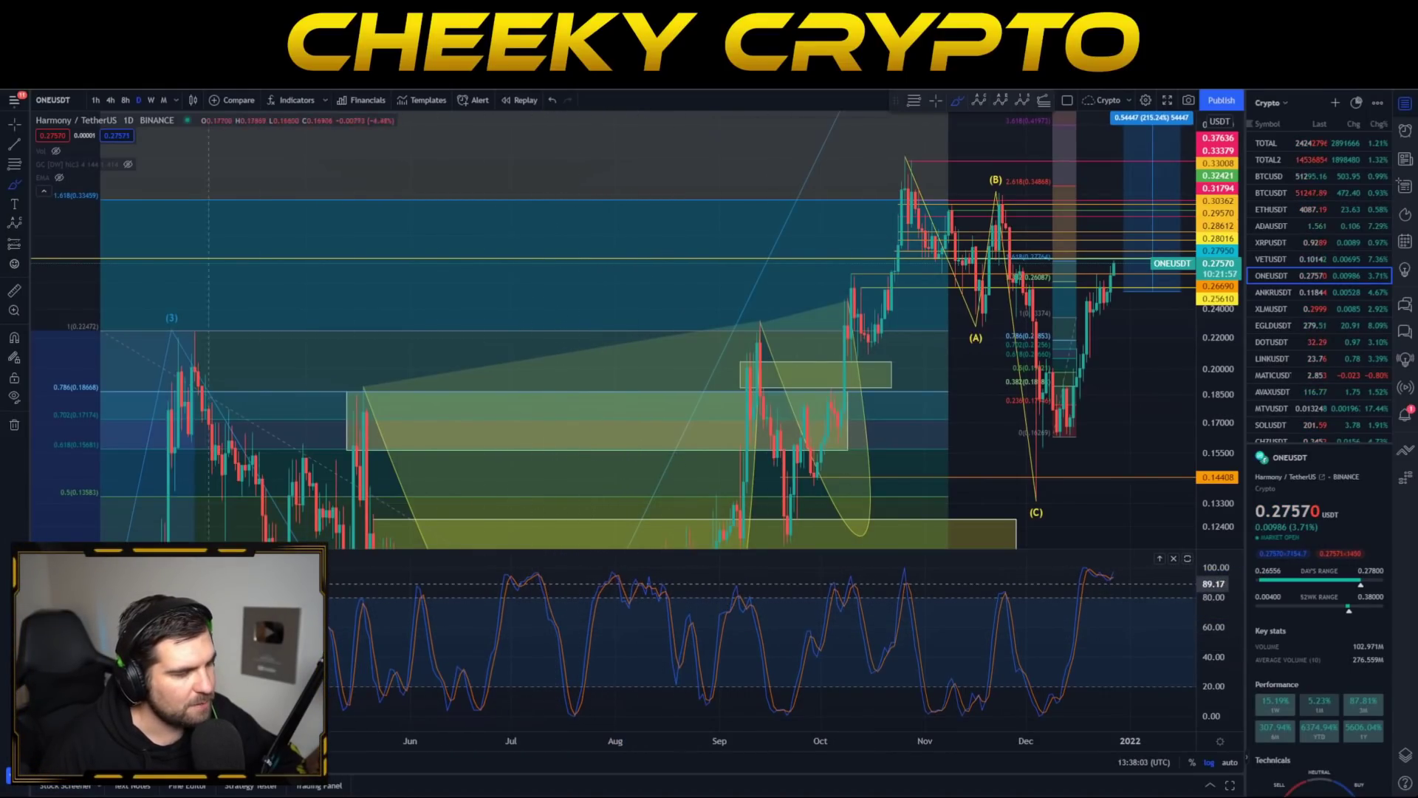
drag(97, 575, 104, 591)
key(Delete)
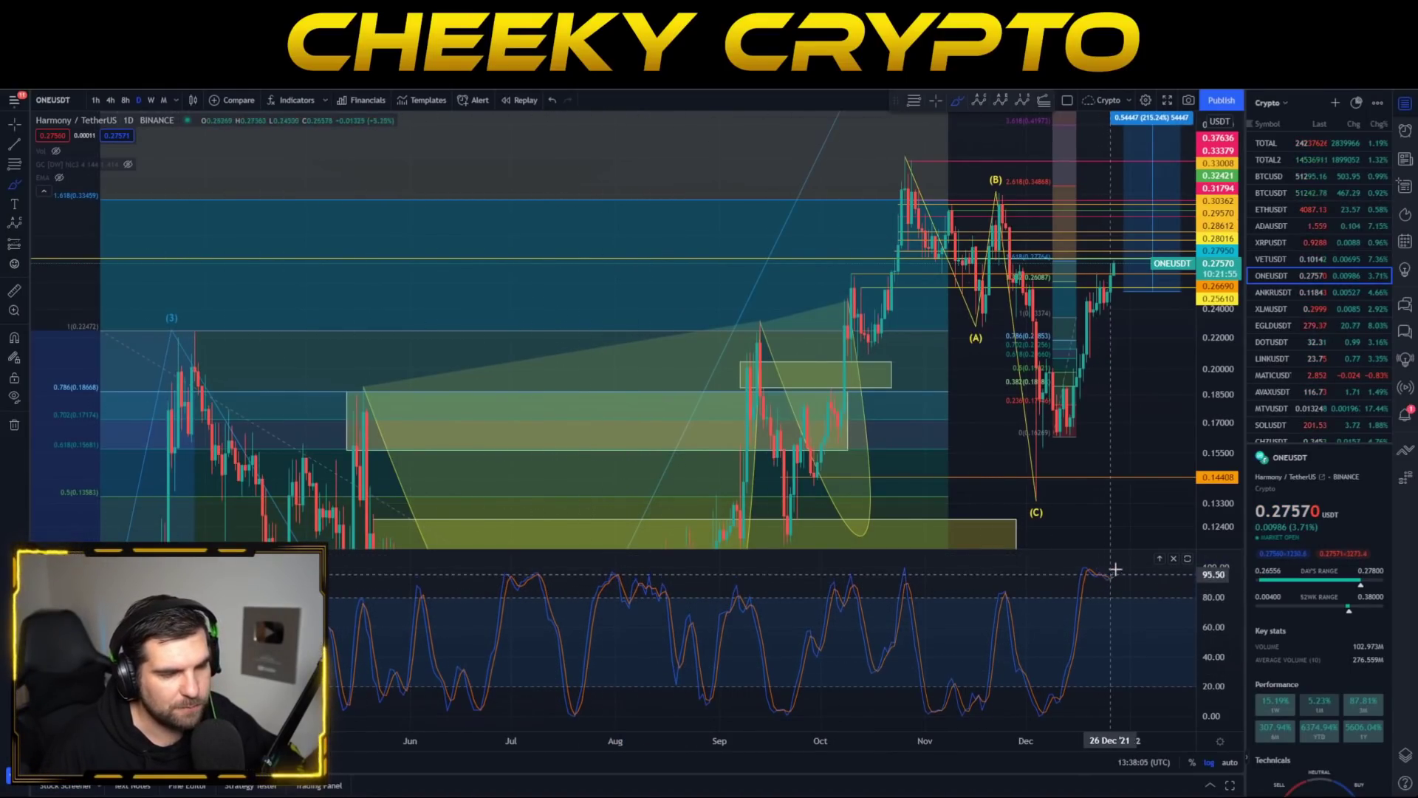
drag(1114, 569, 1058, 571)
key(Delete)
Draw an ABC correction wave from about 0.164 on 14 Dec through the 19 Dec high and 20 Dec low to the 27 Dec high
scroll(960, 369, up, 6)
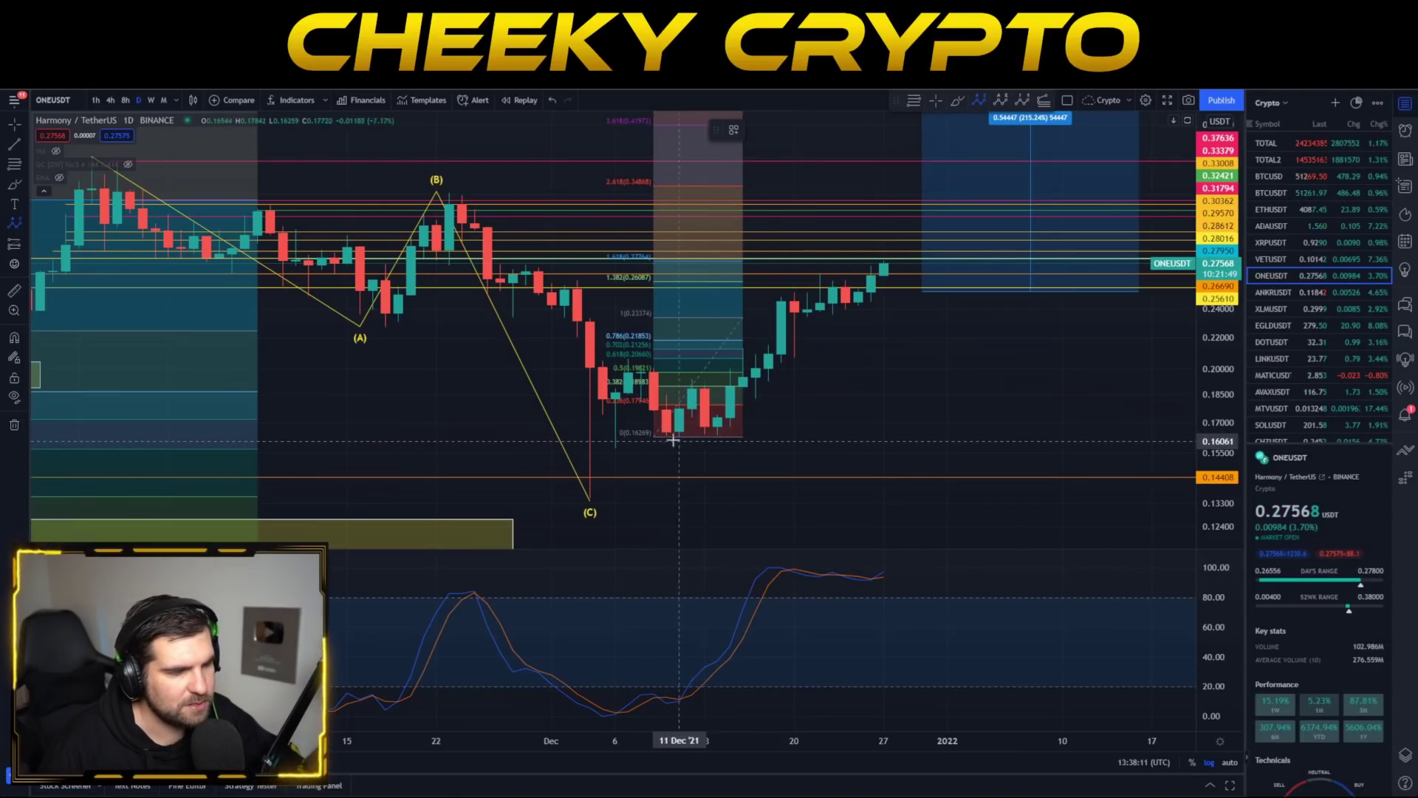
click(716, 435)
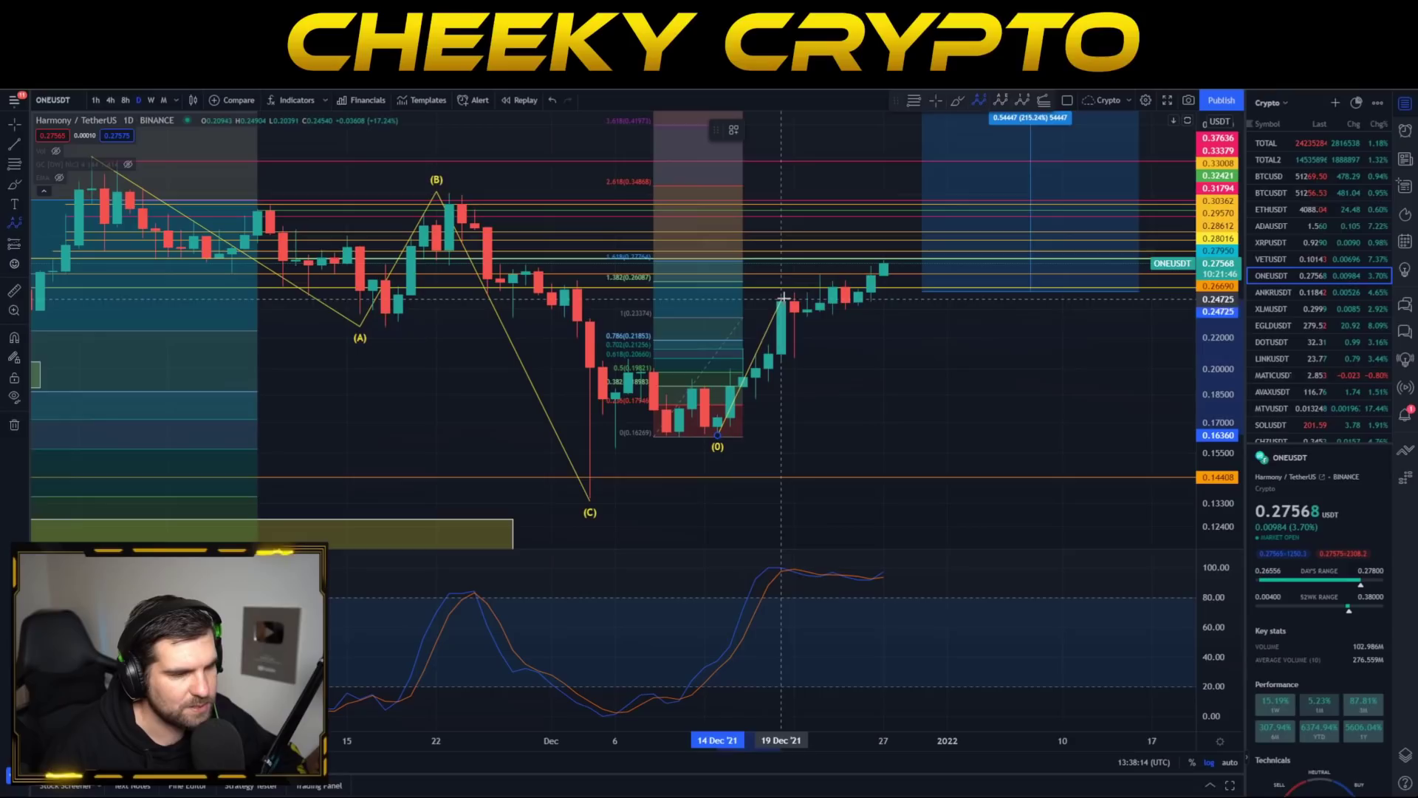
click(794, 359)
click(883, 260)
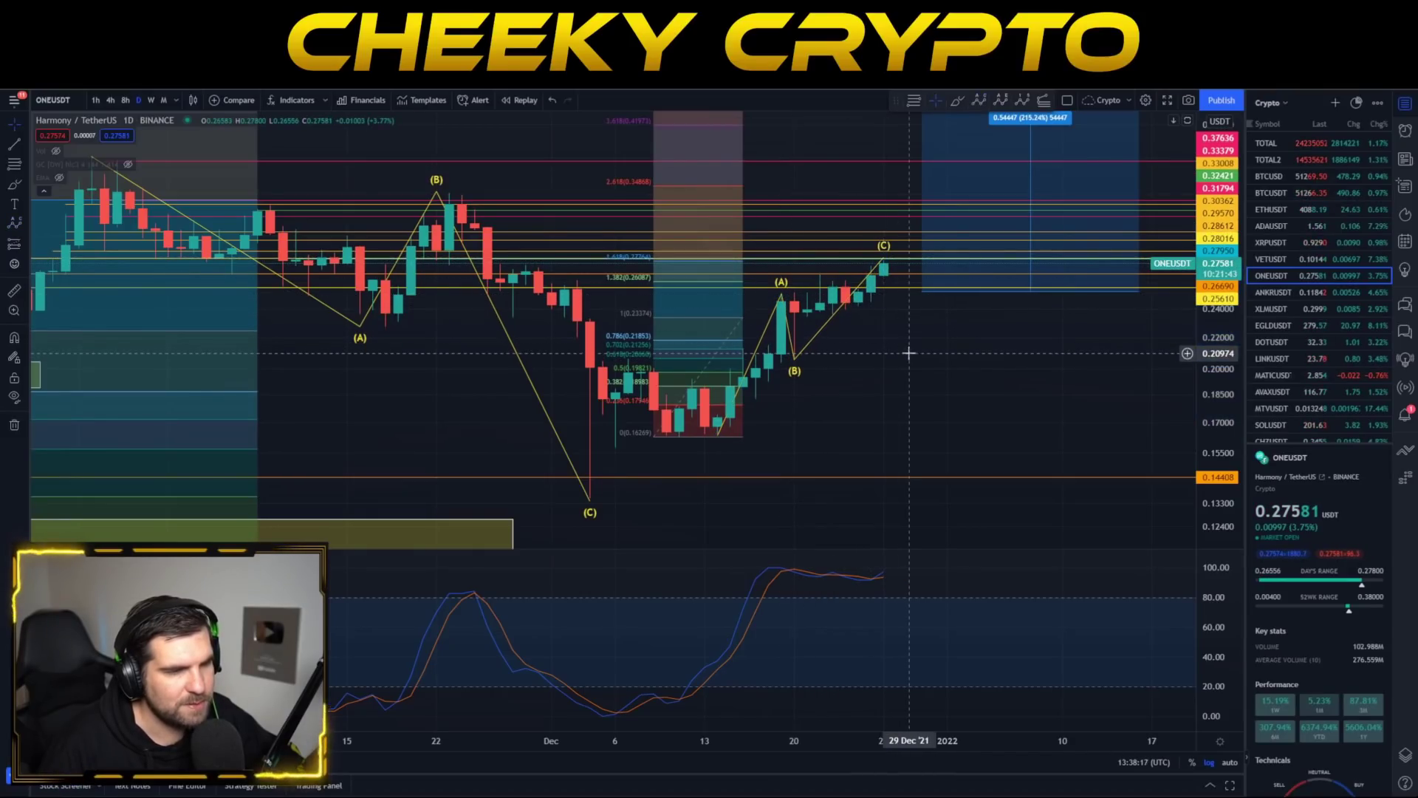
Draw a Fibonacci retracement from about 0.251 on 19 Dec to 0.163 on 10 Dec, shift it onto the wave (B) low, and remove it
click(914, 101)
click(781, 294)
click(665, 436)
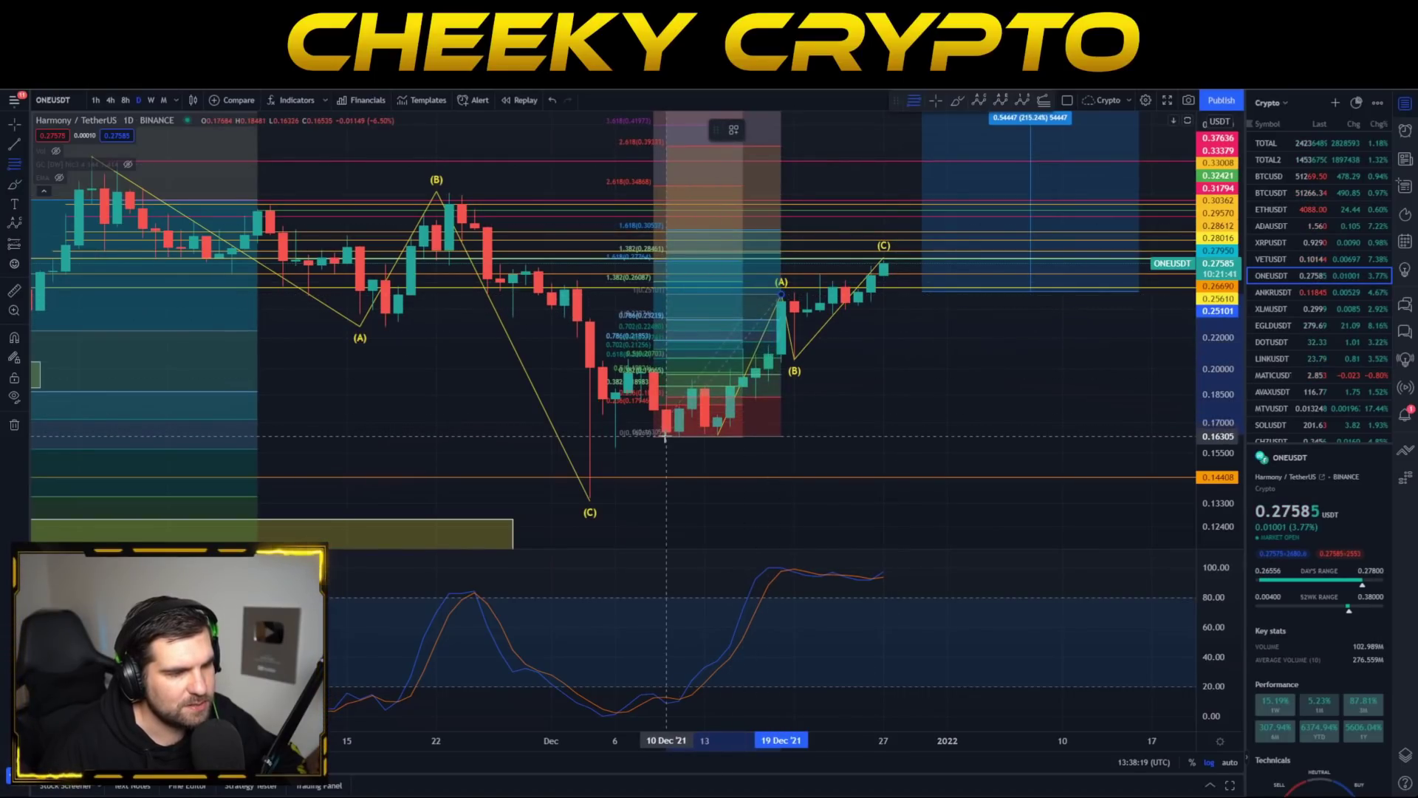
drag(768, 438, 879, 360)
click(991, 361)
drag(956, 339, 941, 390)
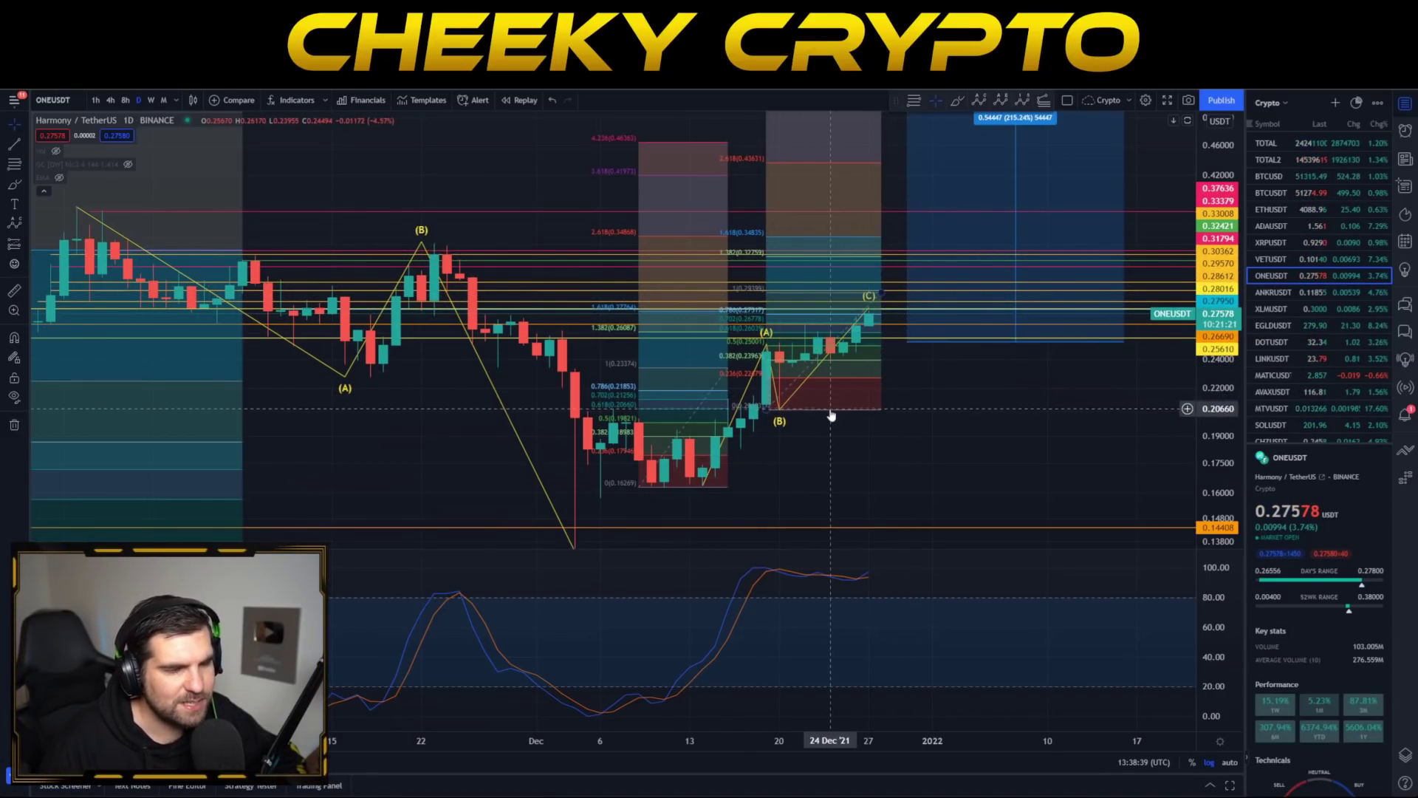
key(Delete)
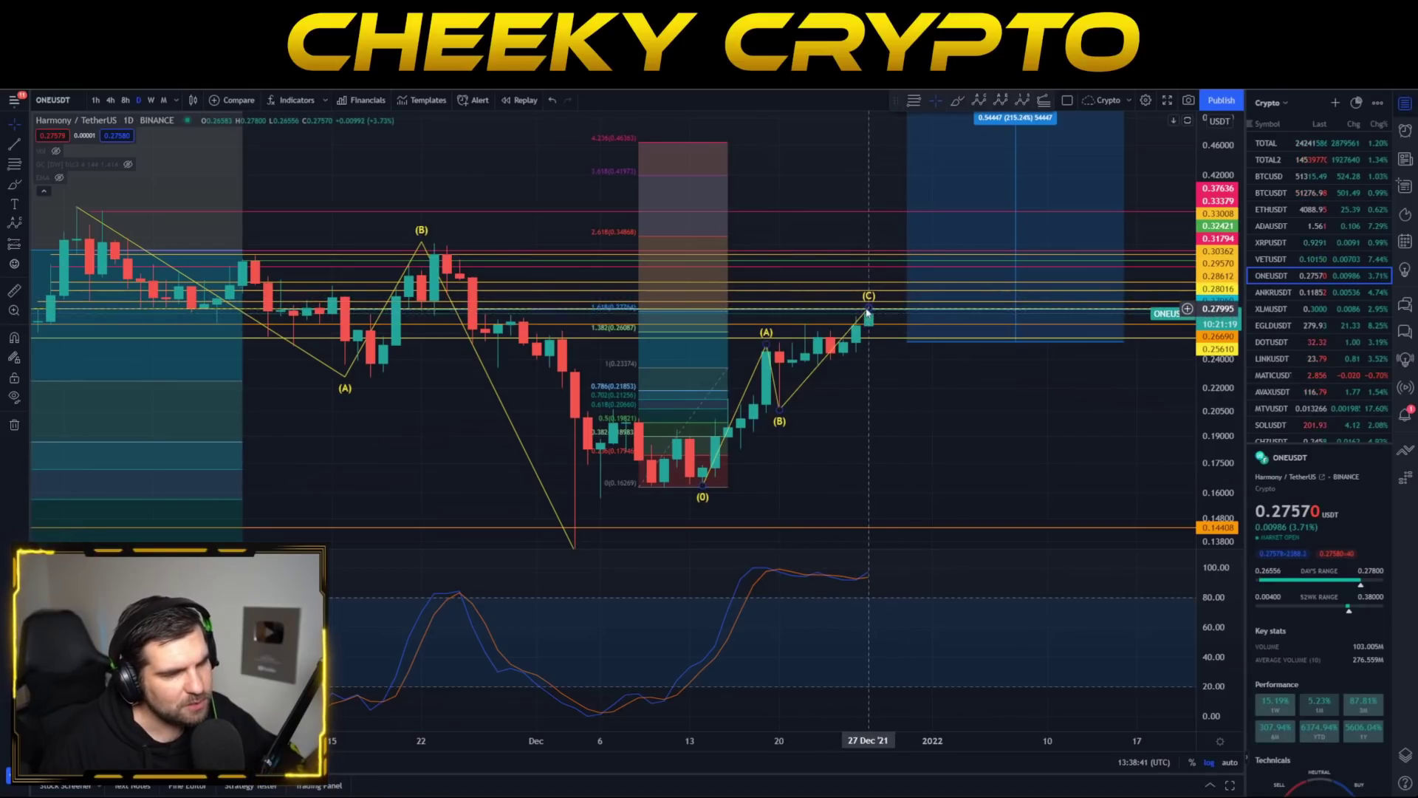
Raise the rising ABC wave's (C) point to about 0.286 on 27 Dec, and remove the wave
drag(870, 313, 873, 305)
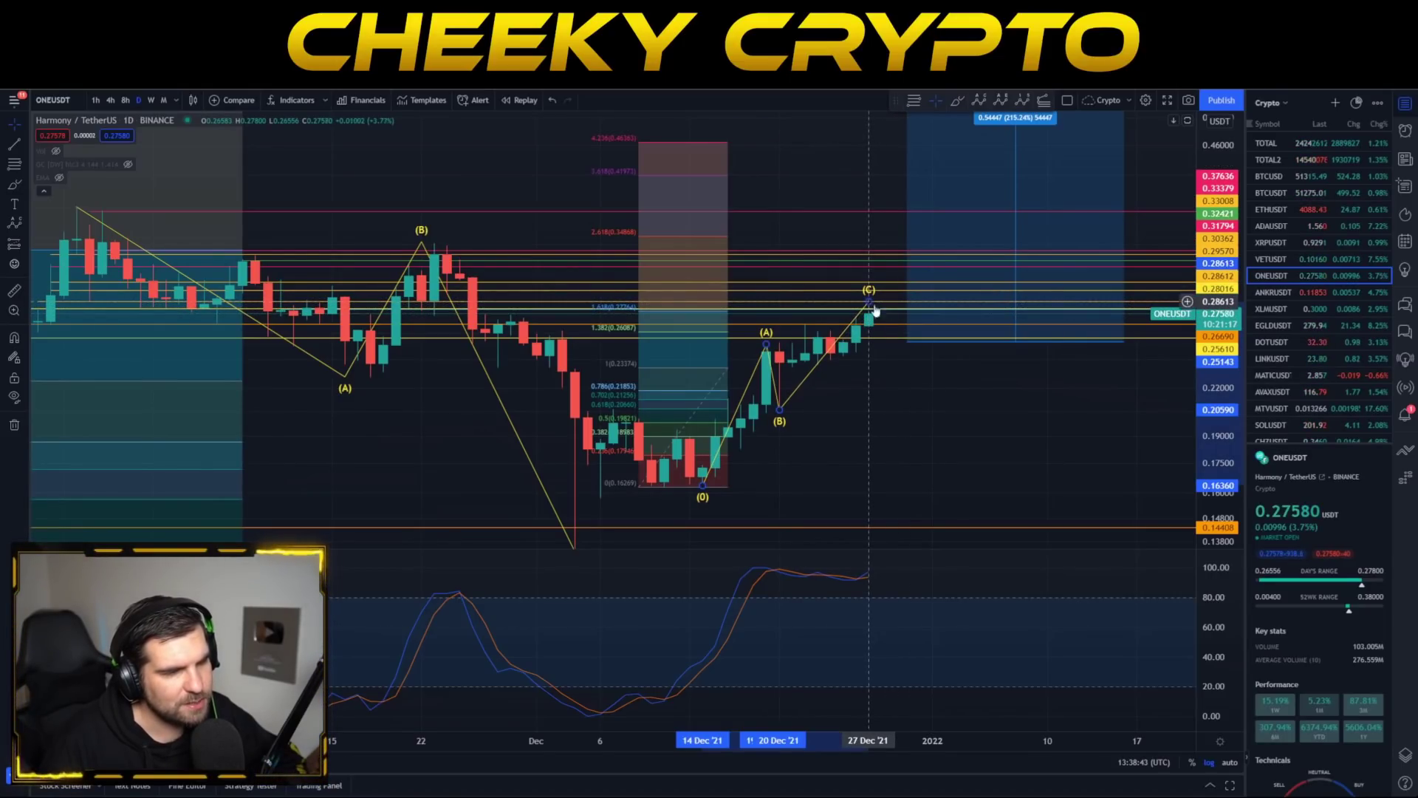
click(897, 442)
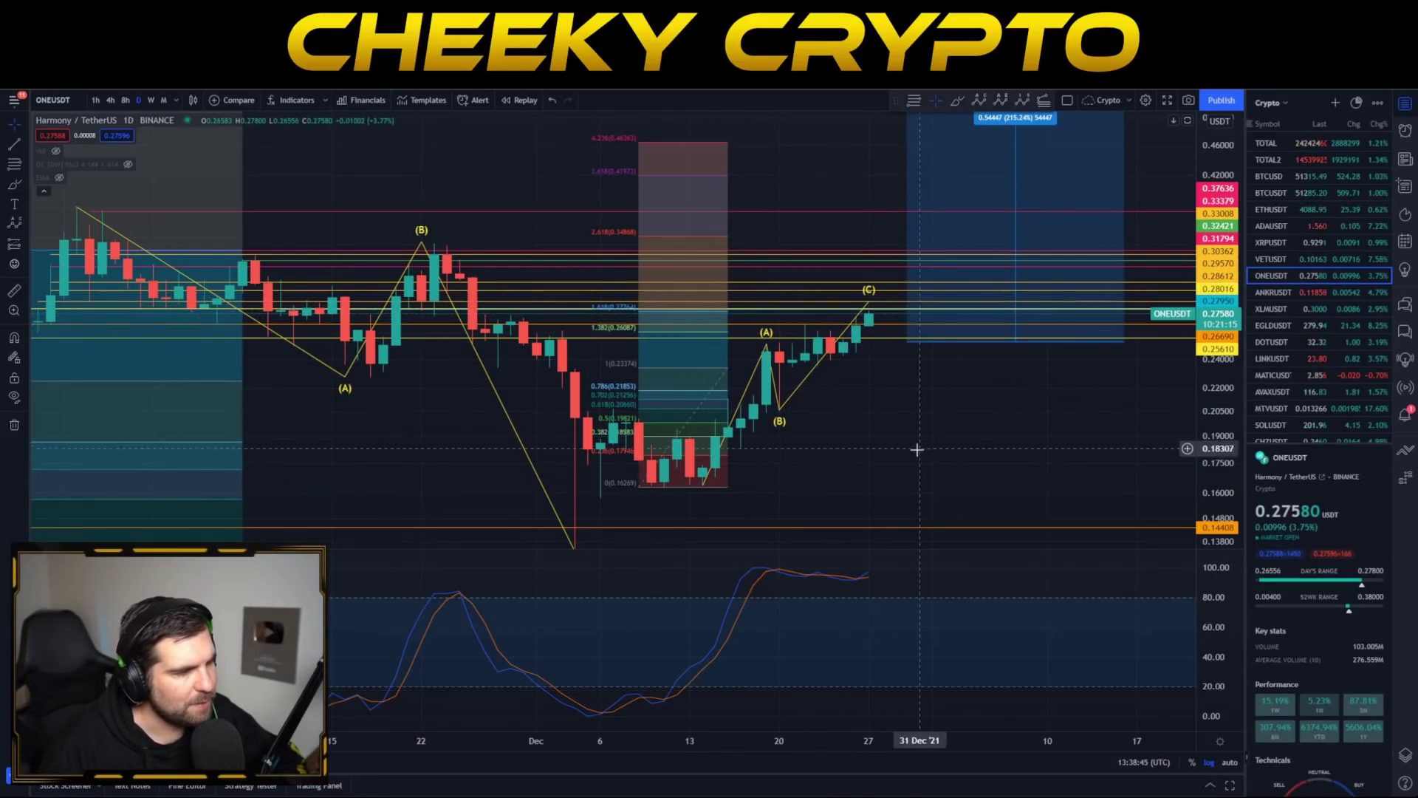
scroll(916, 449, down, 3)
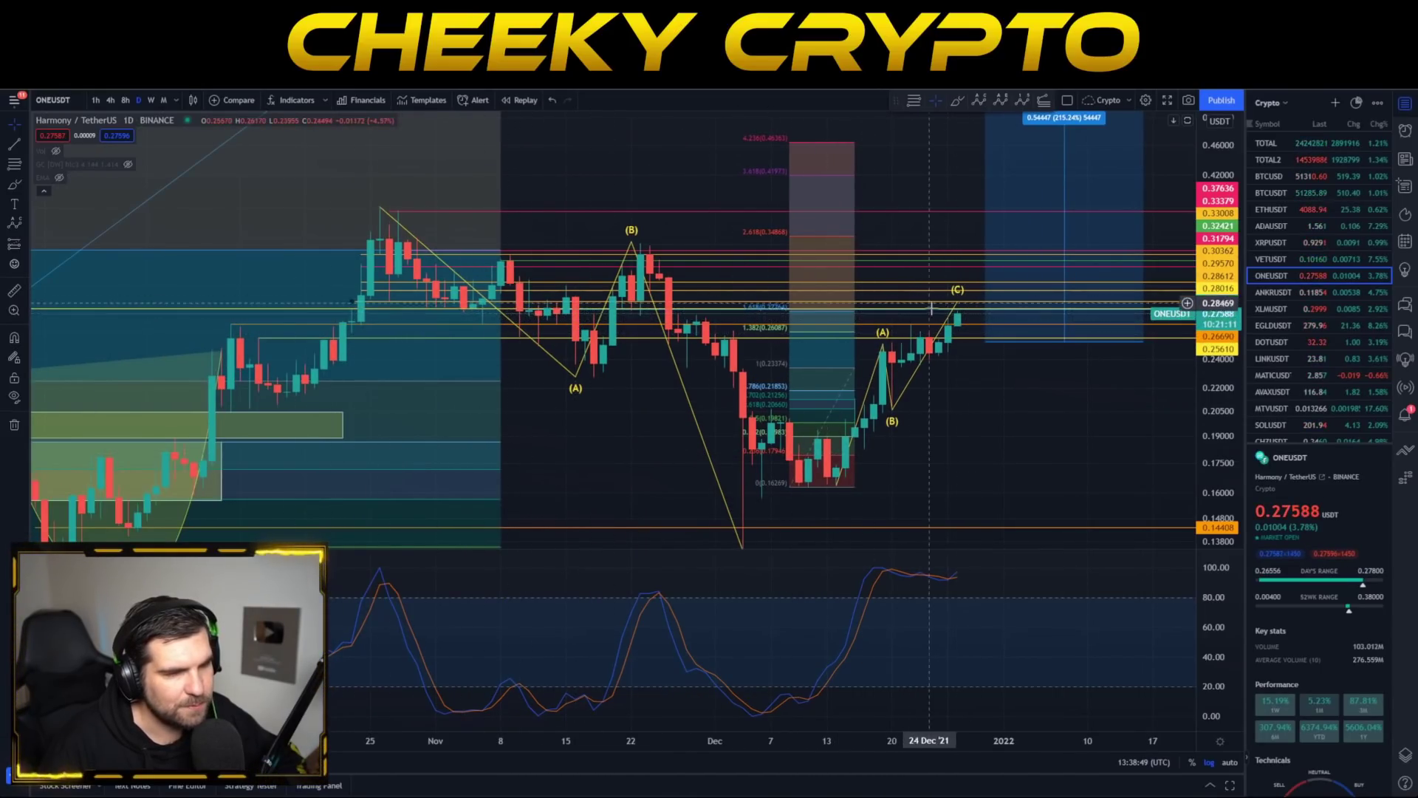
drag(1000, 340, 580, 306)
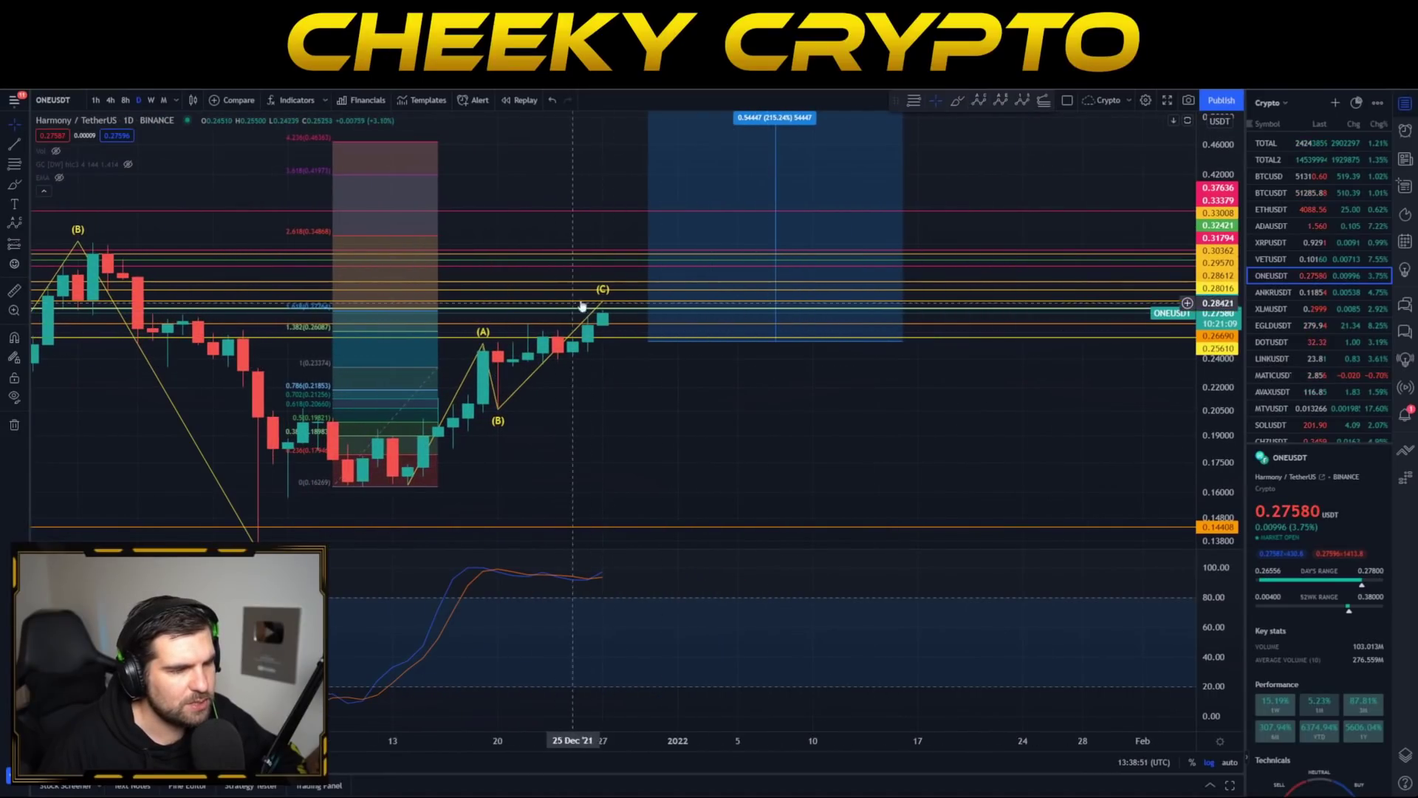
drag(656, 367, 888, 341)
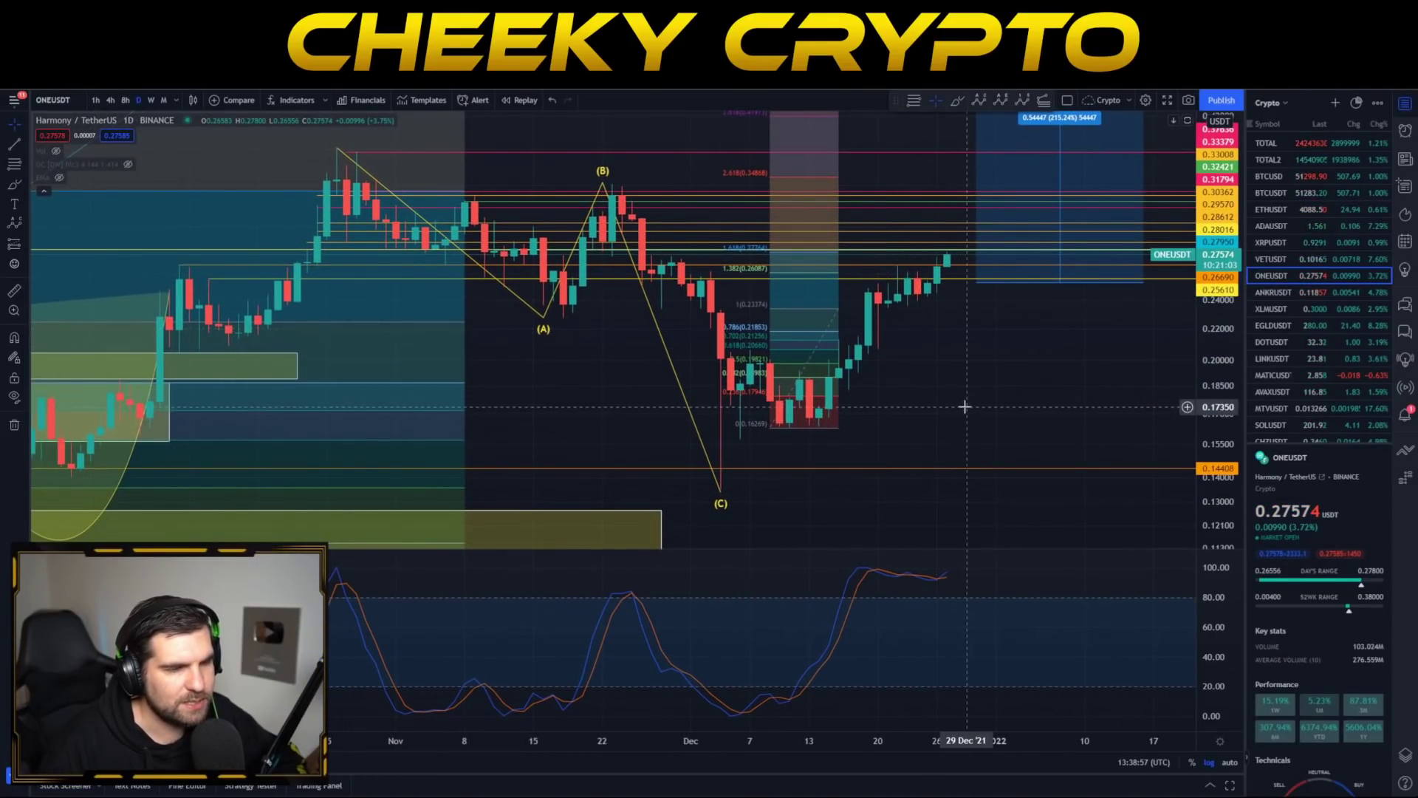
drag(963, 405, 871, 420)
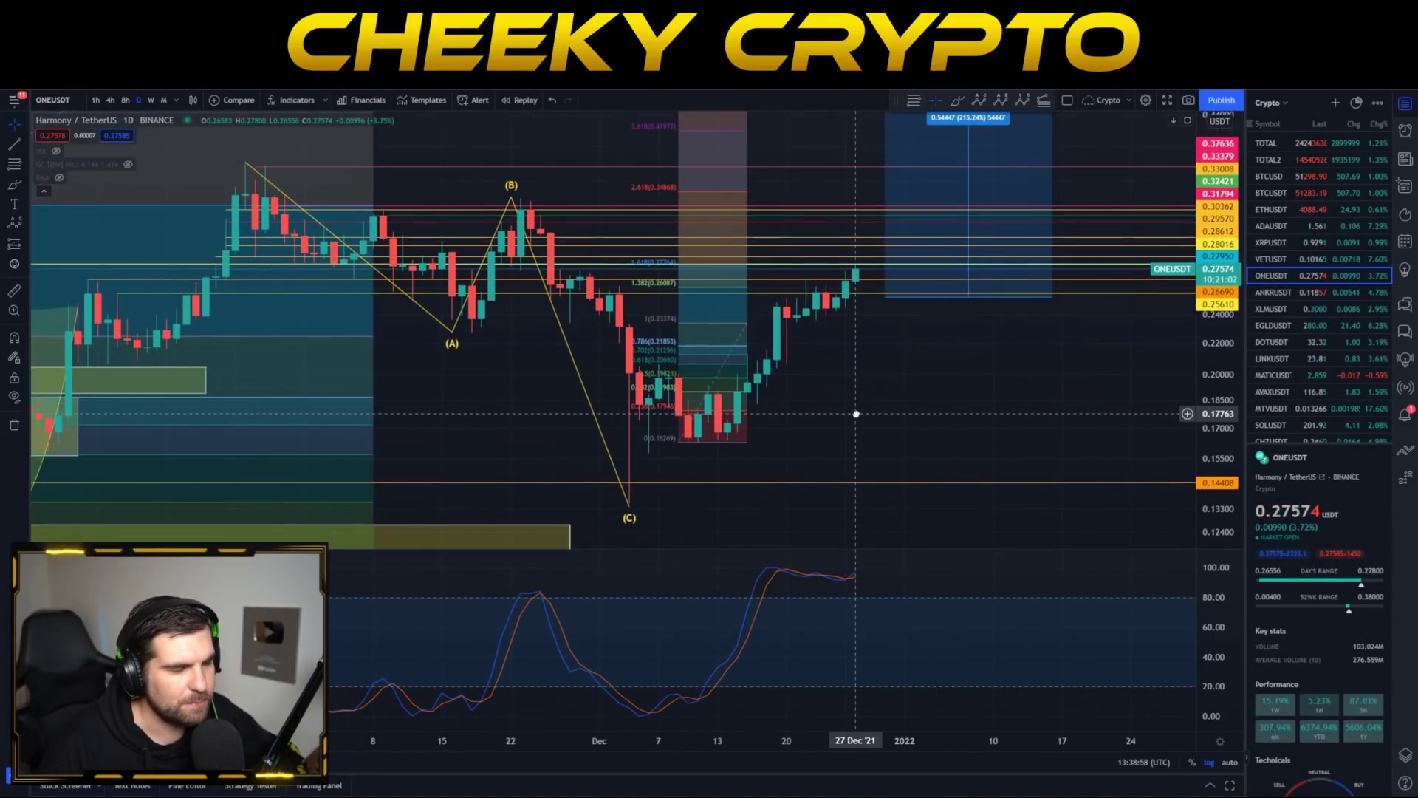
Switch the chart to the 1-hour interval and examine the A–E triangle and the ABC waves that follow it up to 27 Dec
click(95, 99)
drag(1230, 383, 1226, 192)
scroll(1131, 428, down, 7)
scroll(1085, 317, down, 10)
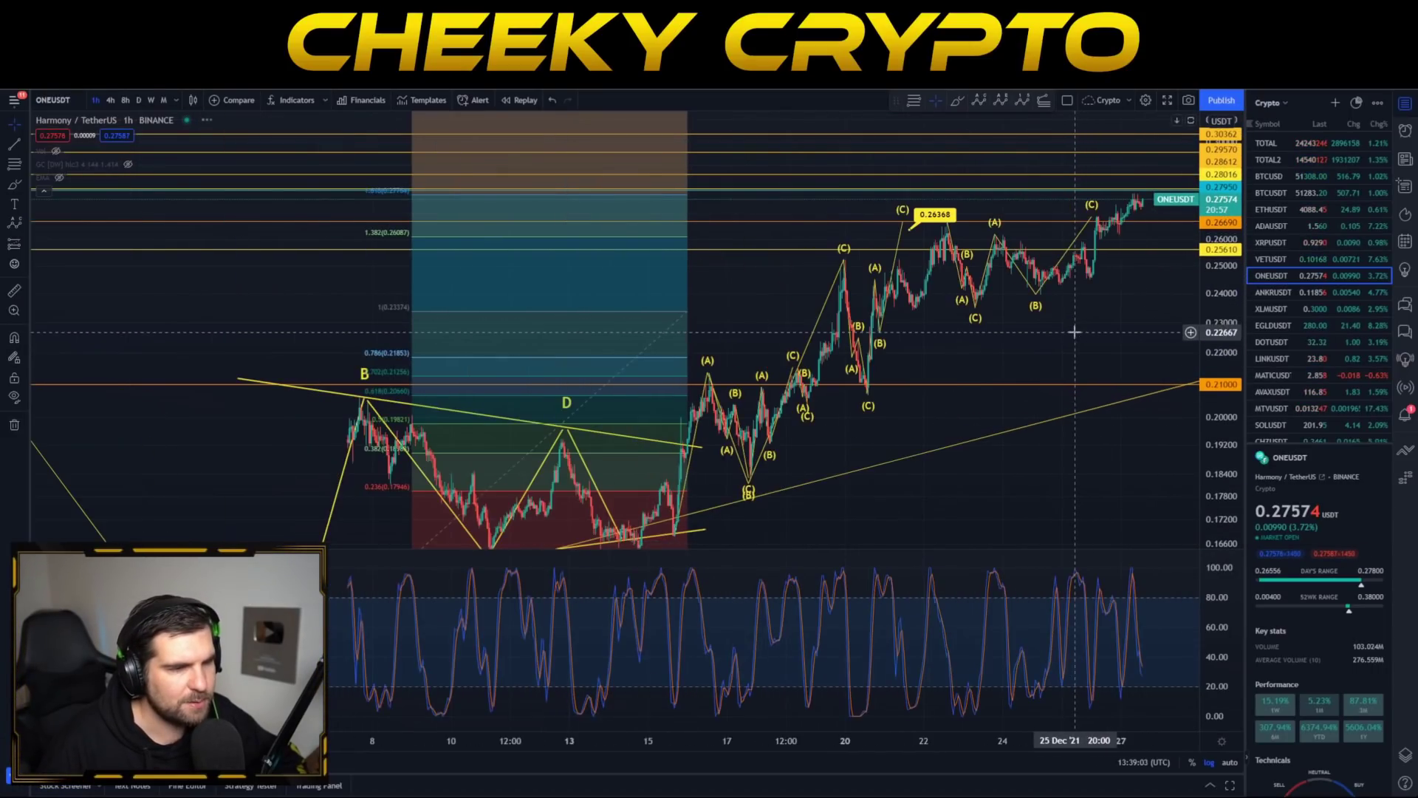
drag(890, 428, 1041, 308)
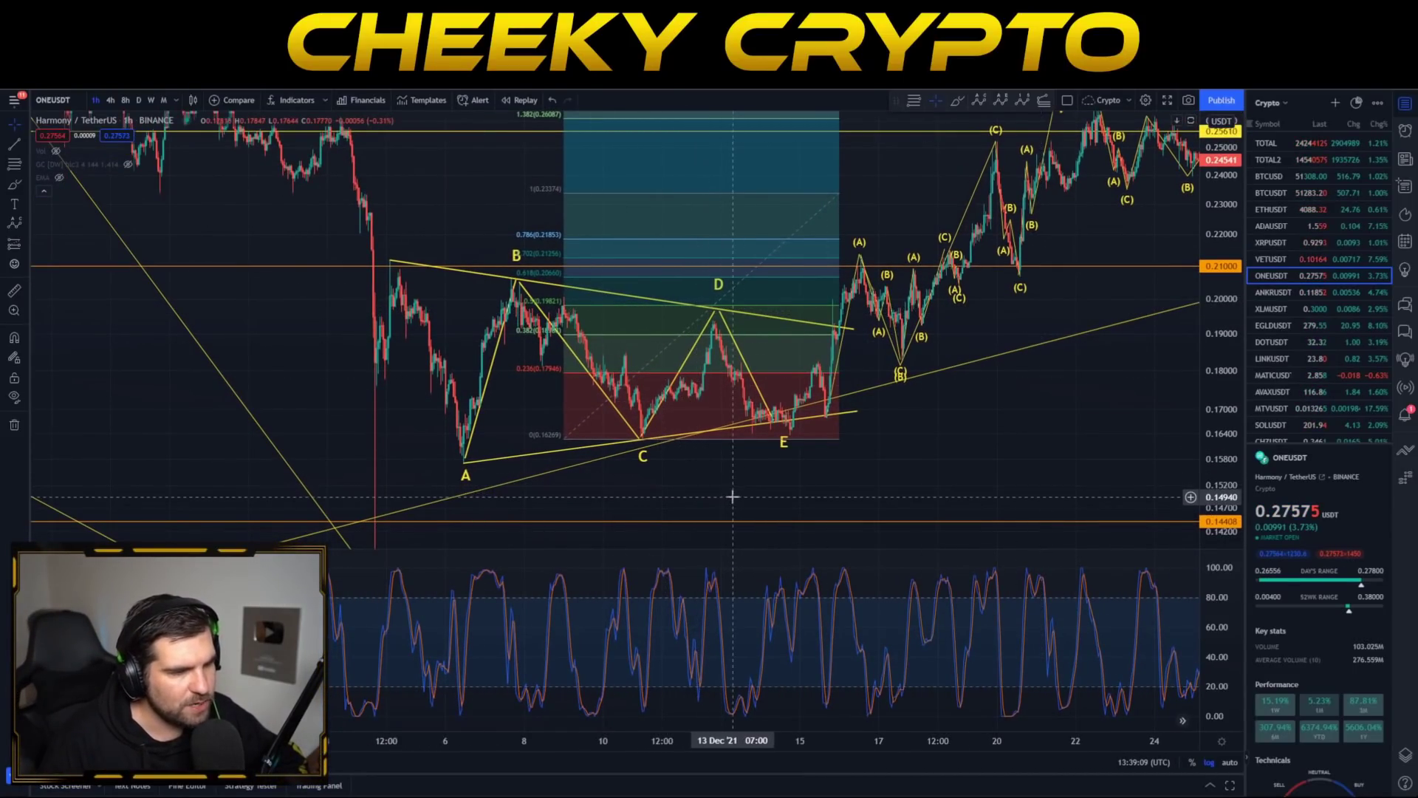
drag(931, 423, 855, 475)
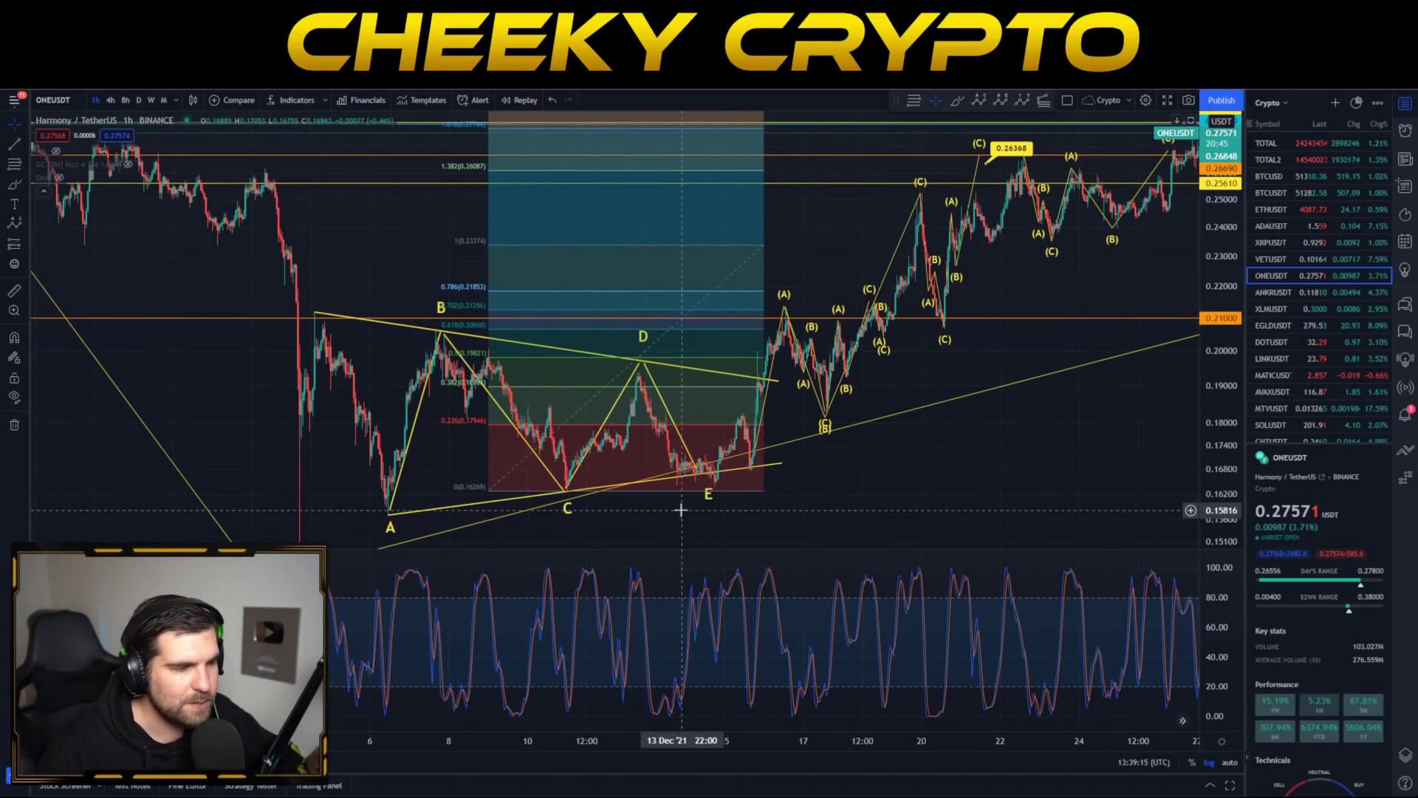
drag(992, 439, 820, 437)
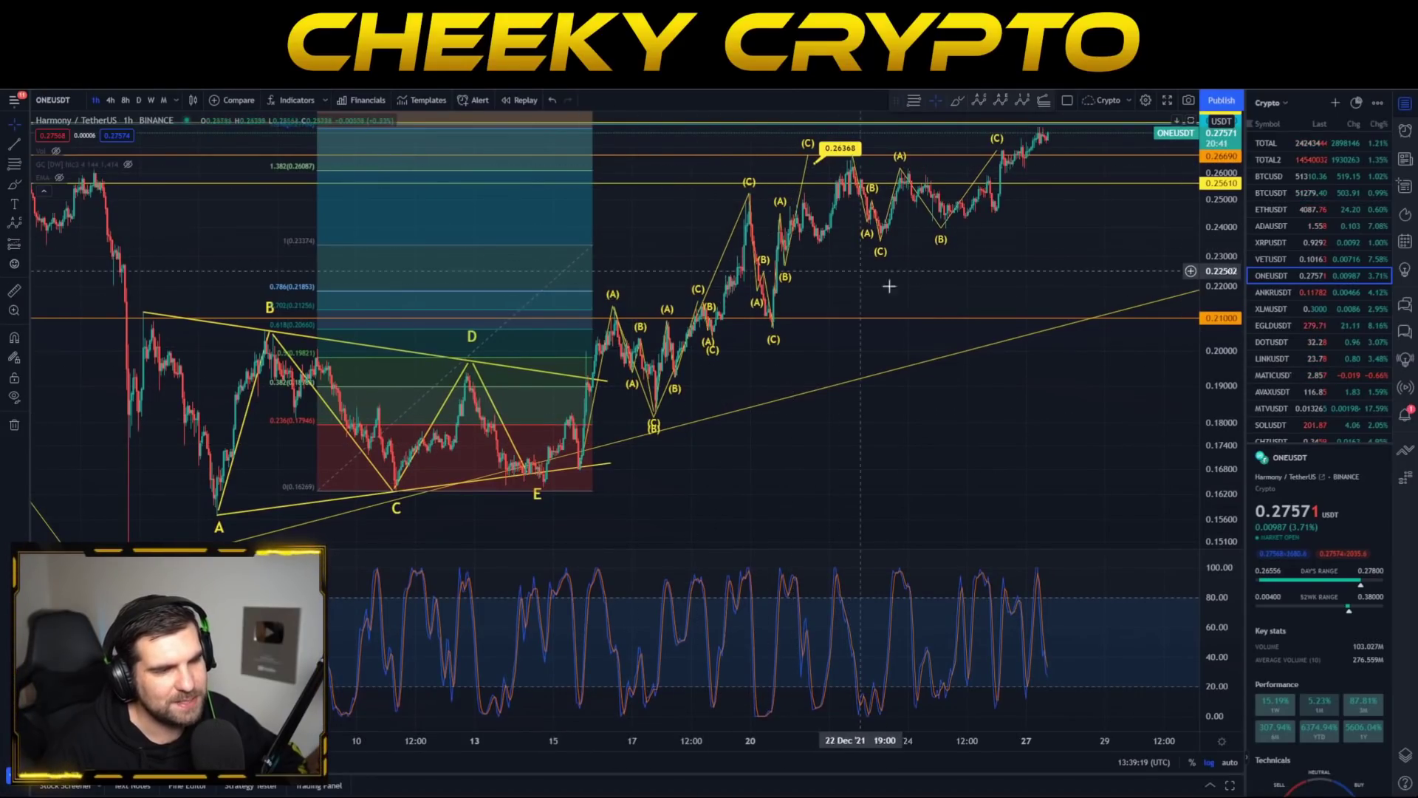
drag(888, 286, 783, 367)
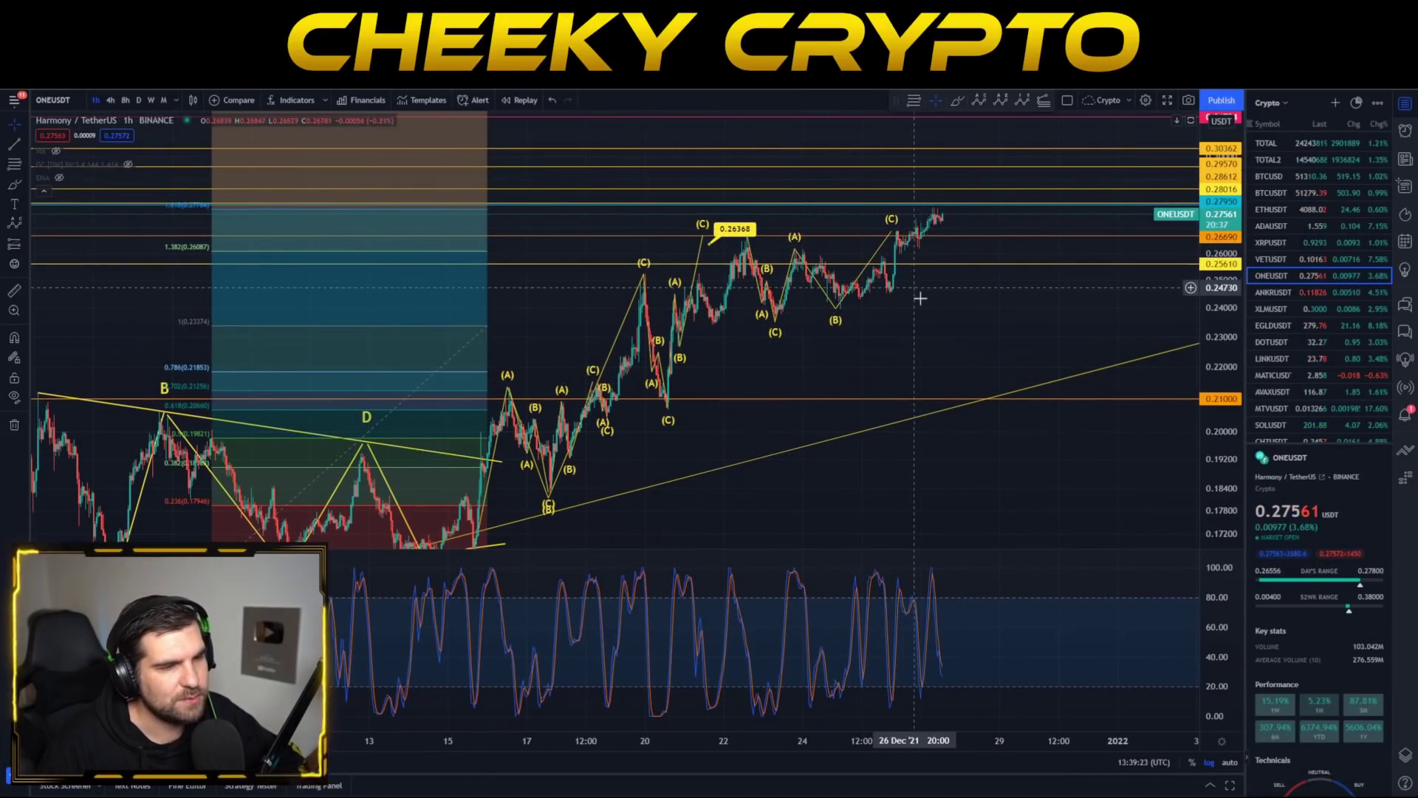
drag(919, 297, 838, 323)
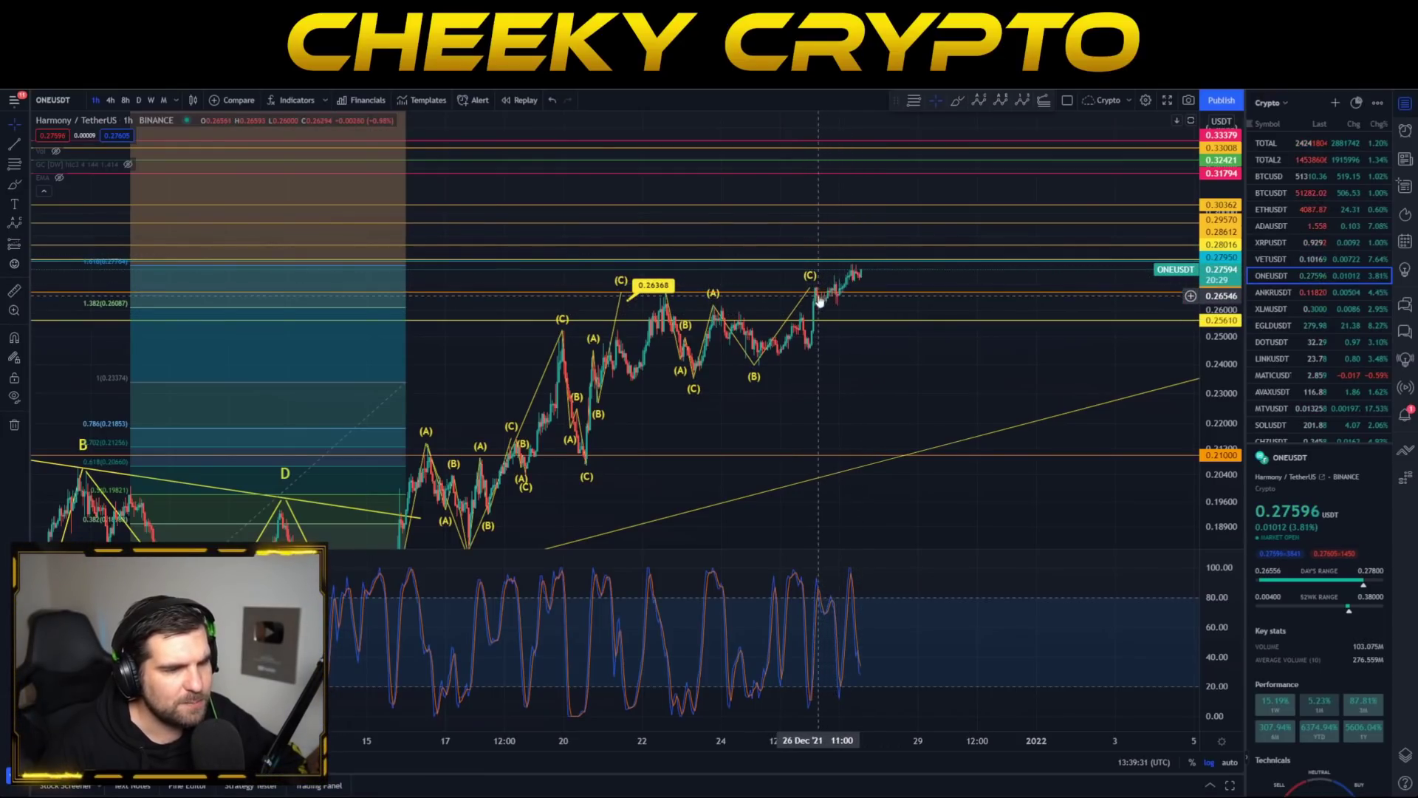
Draw a Fibonacci retracement from about 0.262 on 24 Dec to the preceding (C) low, shift it onto the next (B) low, and remove it
click(913, 100)
click(734, 305)
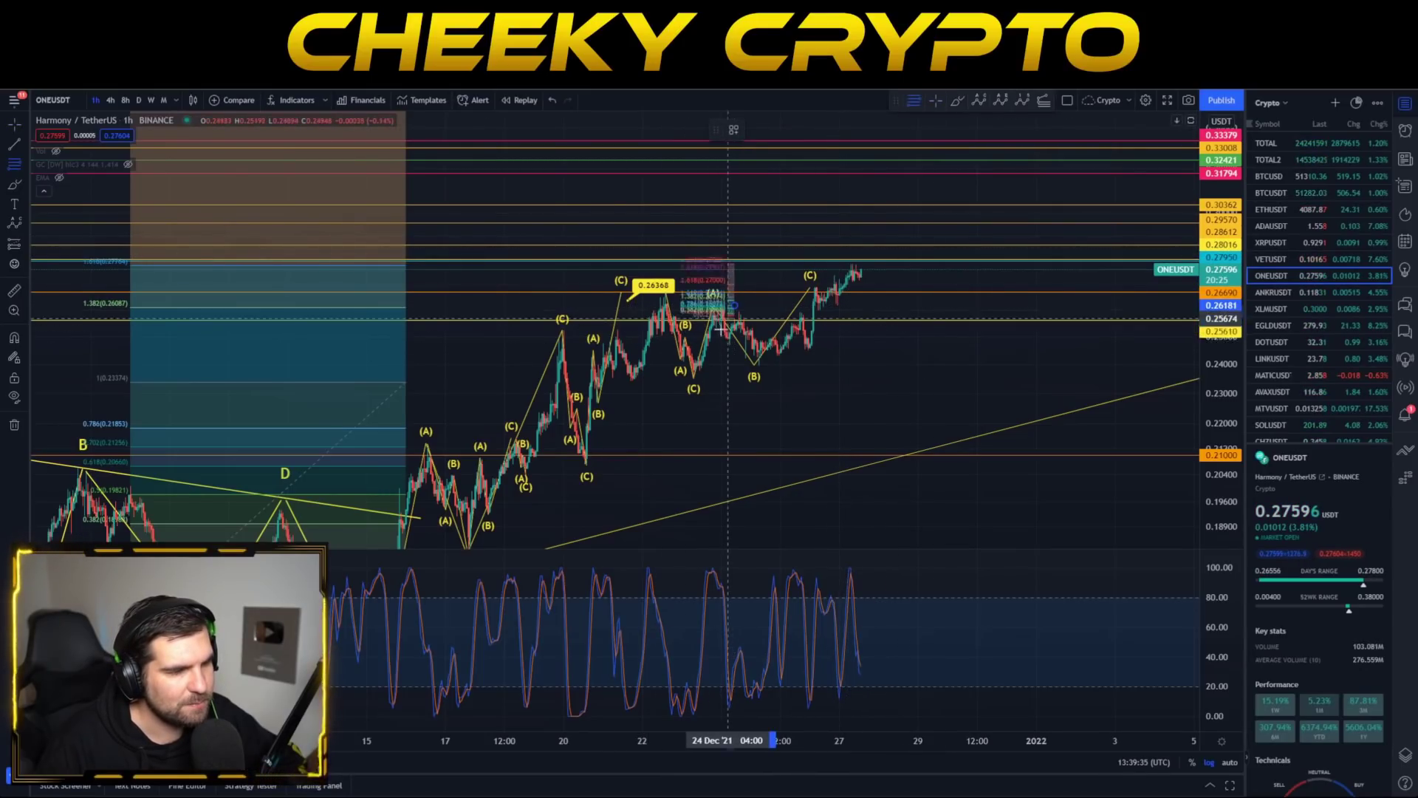
click(678, 375)
drag(720, 375, 797, 362)
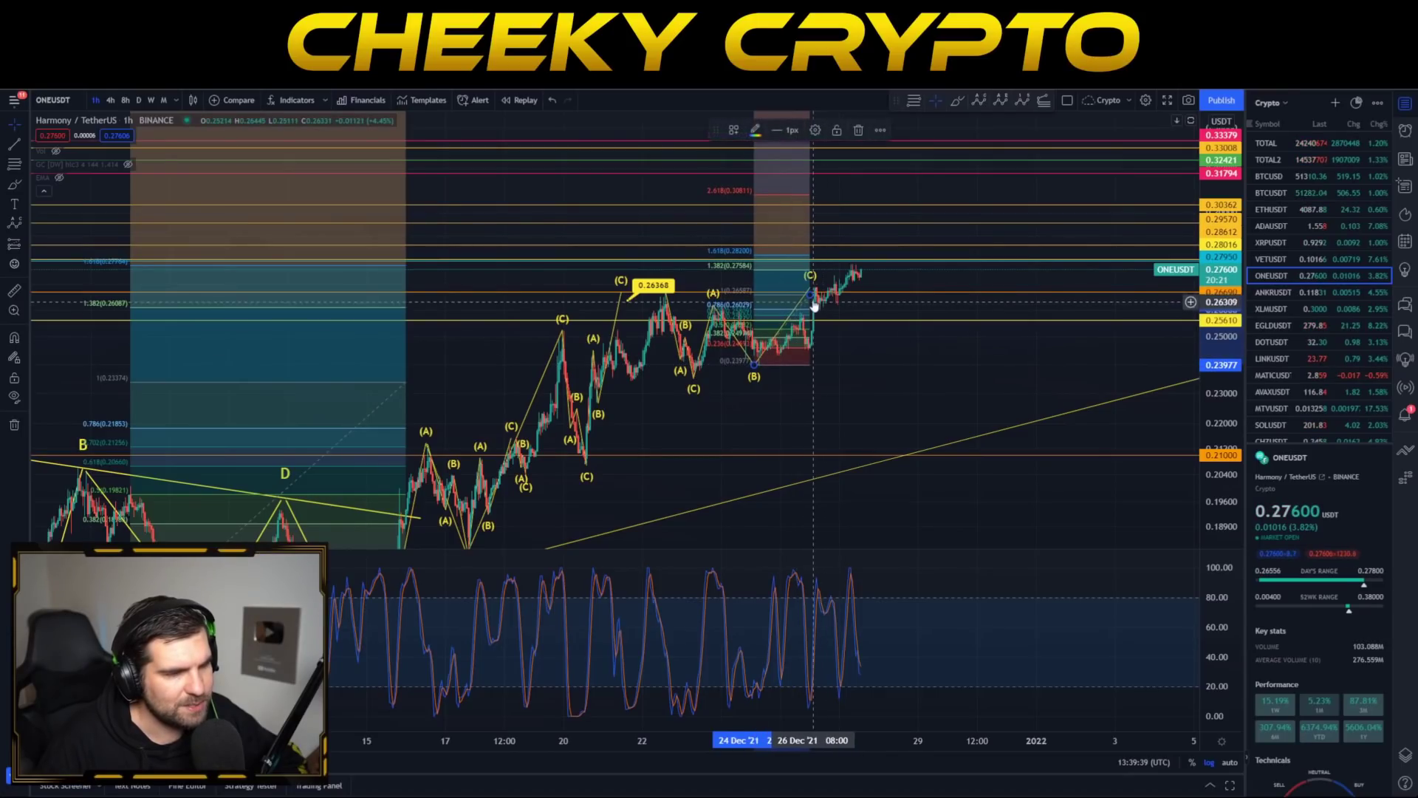
drag(810, 290, 846, 267)
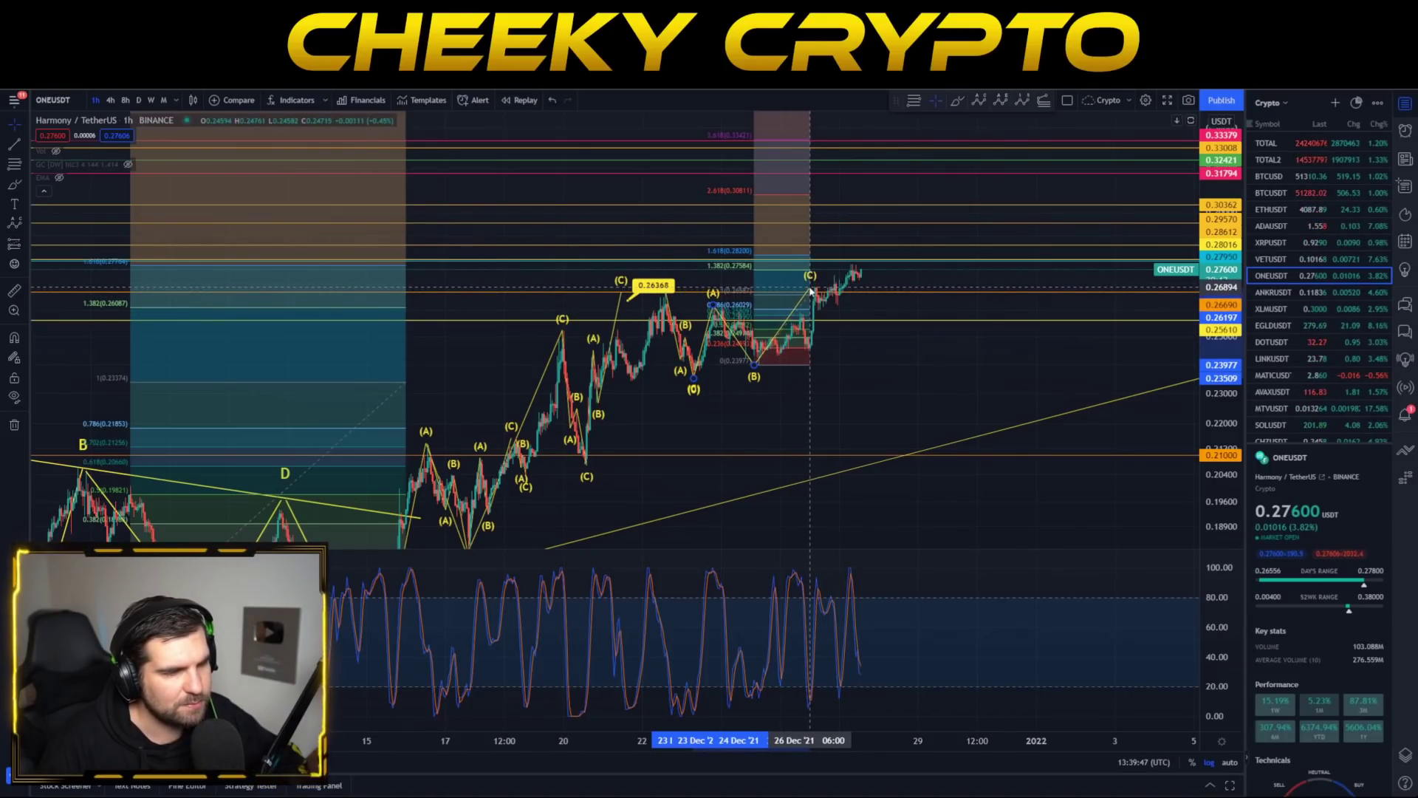
click(783, 277)
key(Delete)
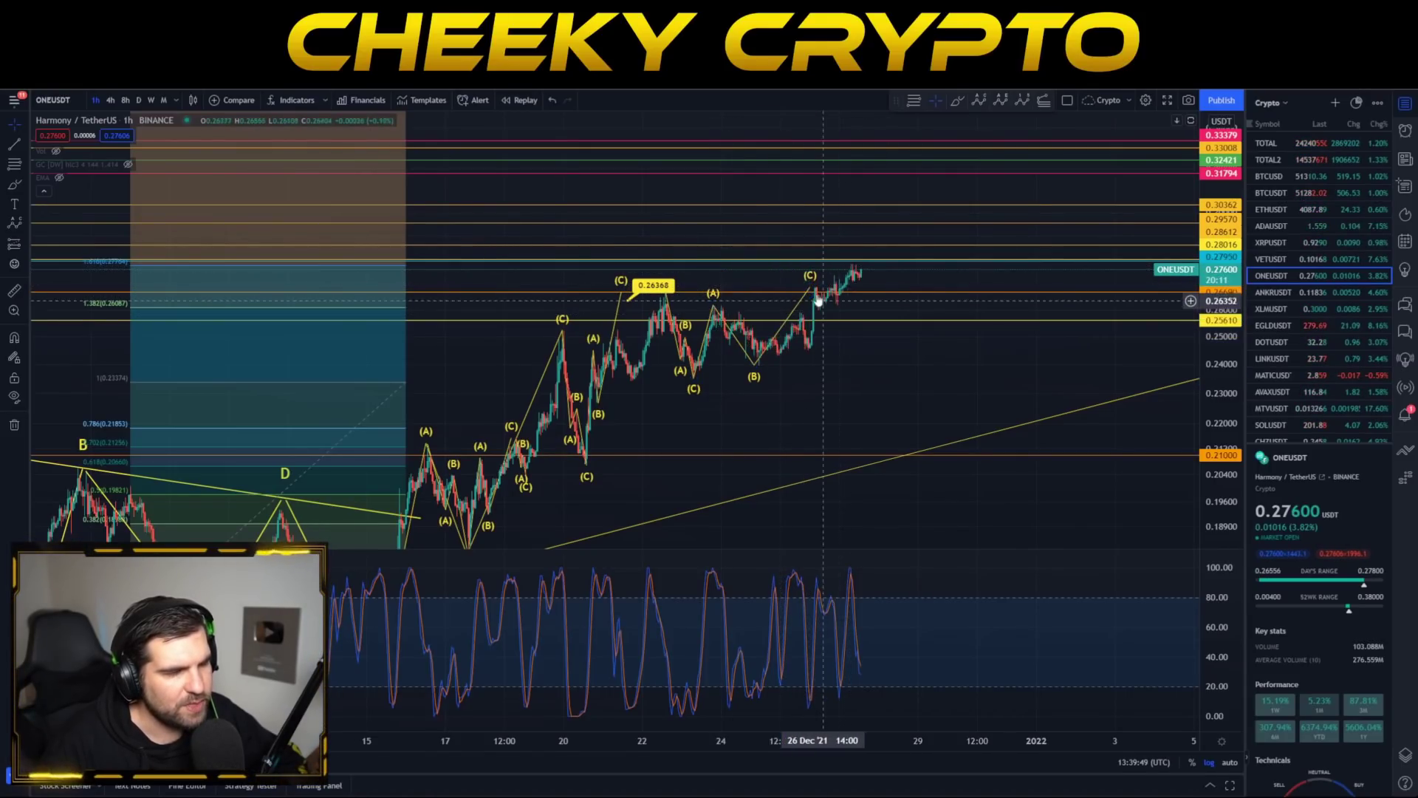
Examine the wider hourly structure from the December triangle back through the October five-wave rise to the August price action
drag(855, 410, 1152, 226)
drag(867, 485, 1040, 422)
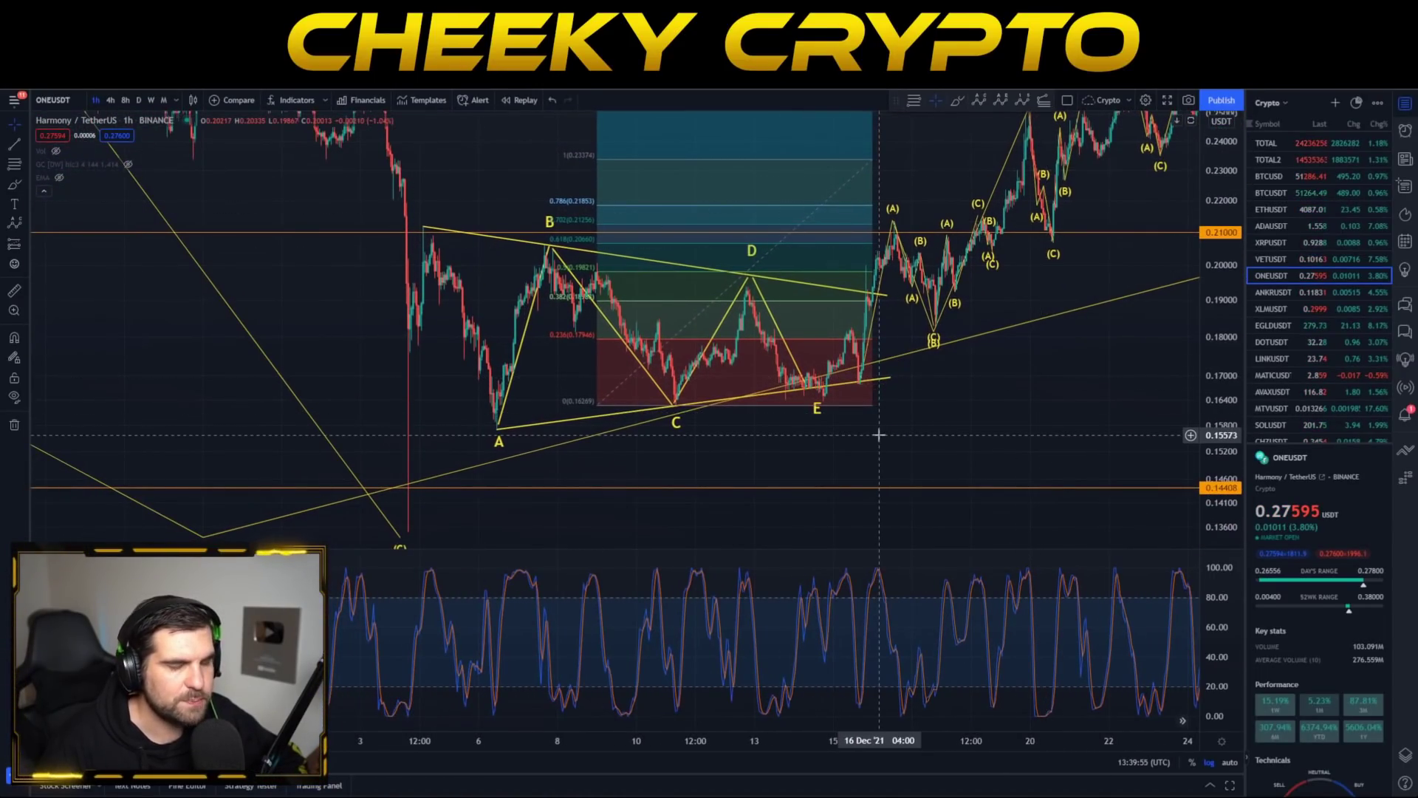
scroll(796, 438, down, 5)
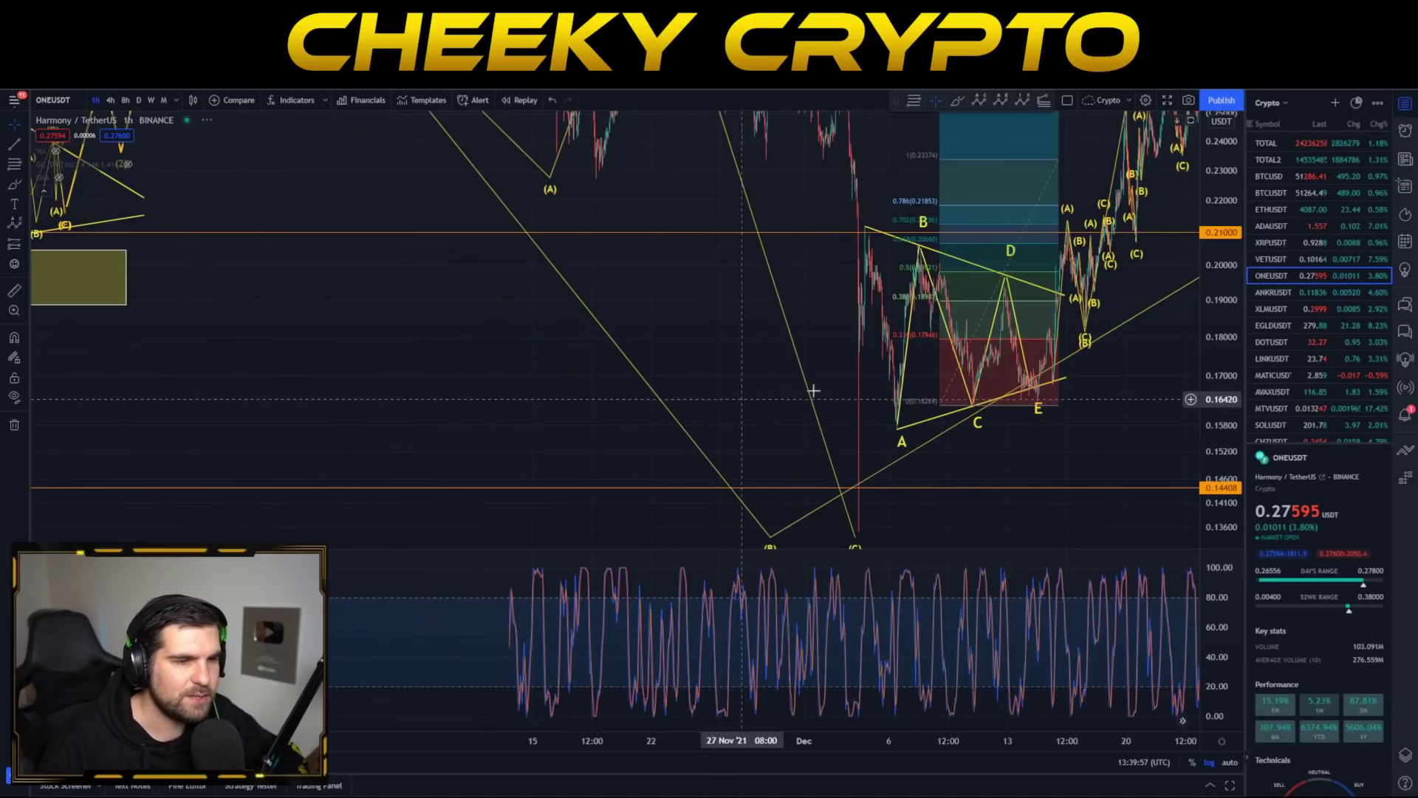
drag(1220, 339, 1220, 450)
drag(1124, 379, 1093, 472)
scroll(855, 458, down, 5)
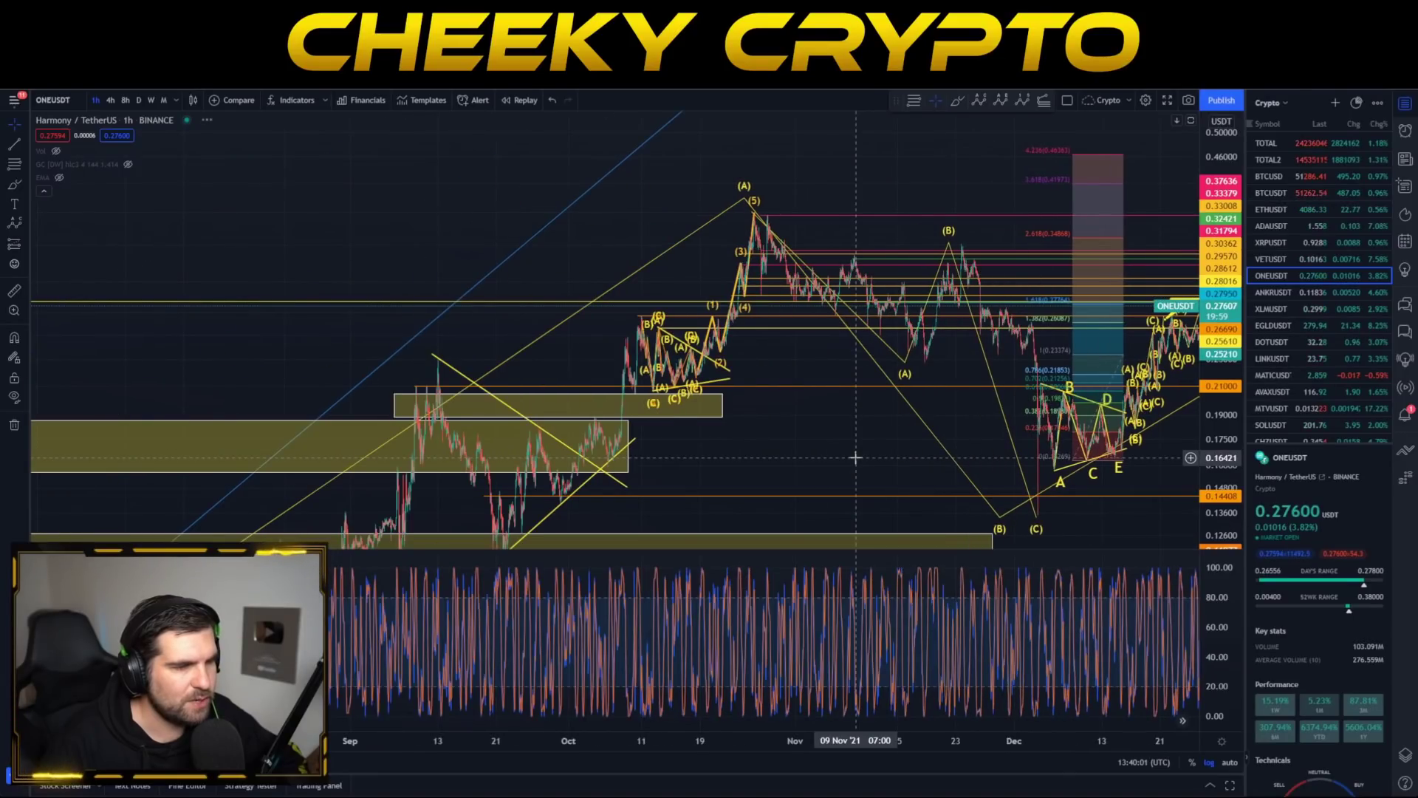
scroll(847, 456, up, 5)
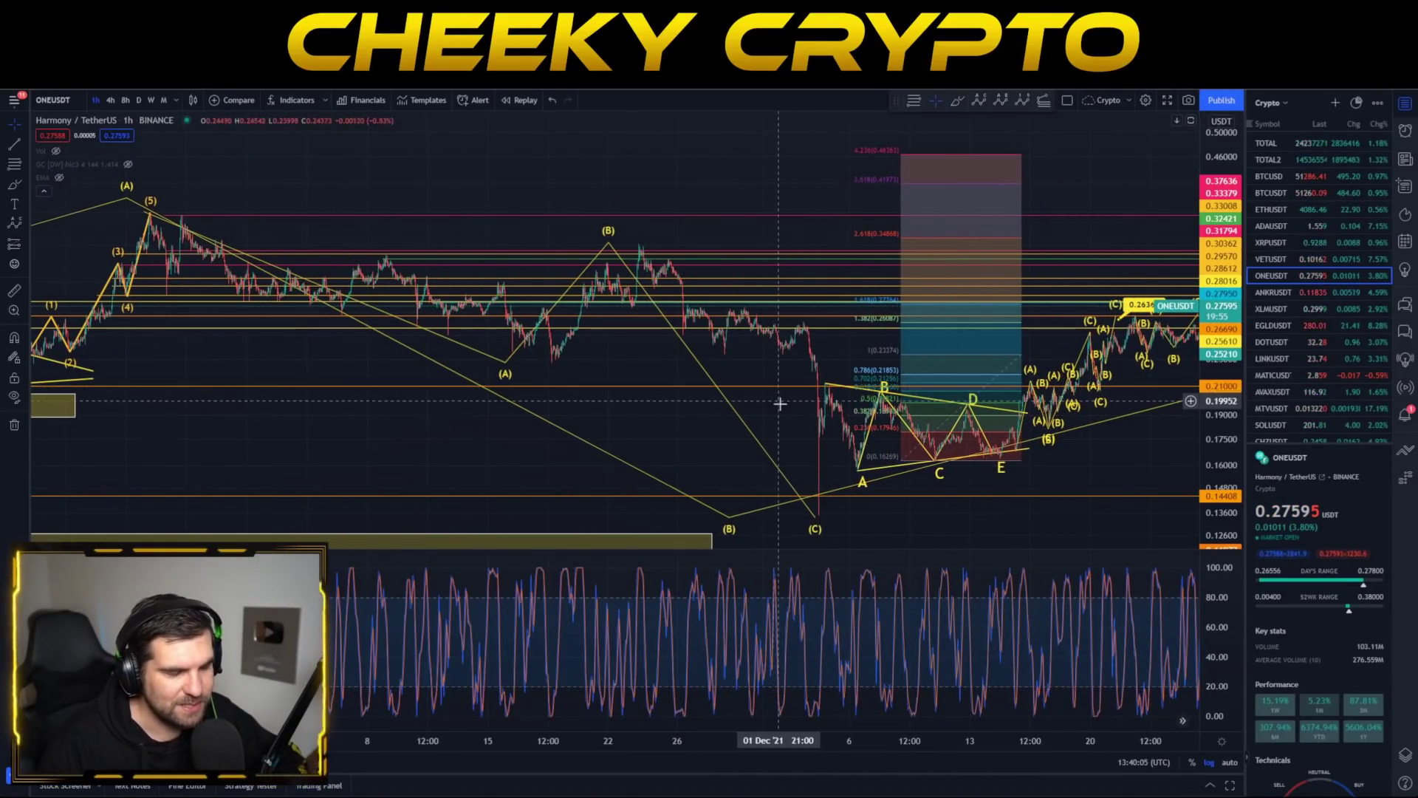
drag(1107, 445, 773, 504)
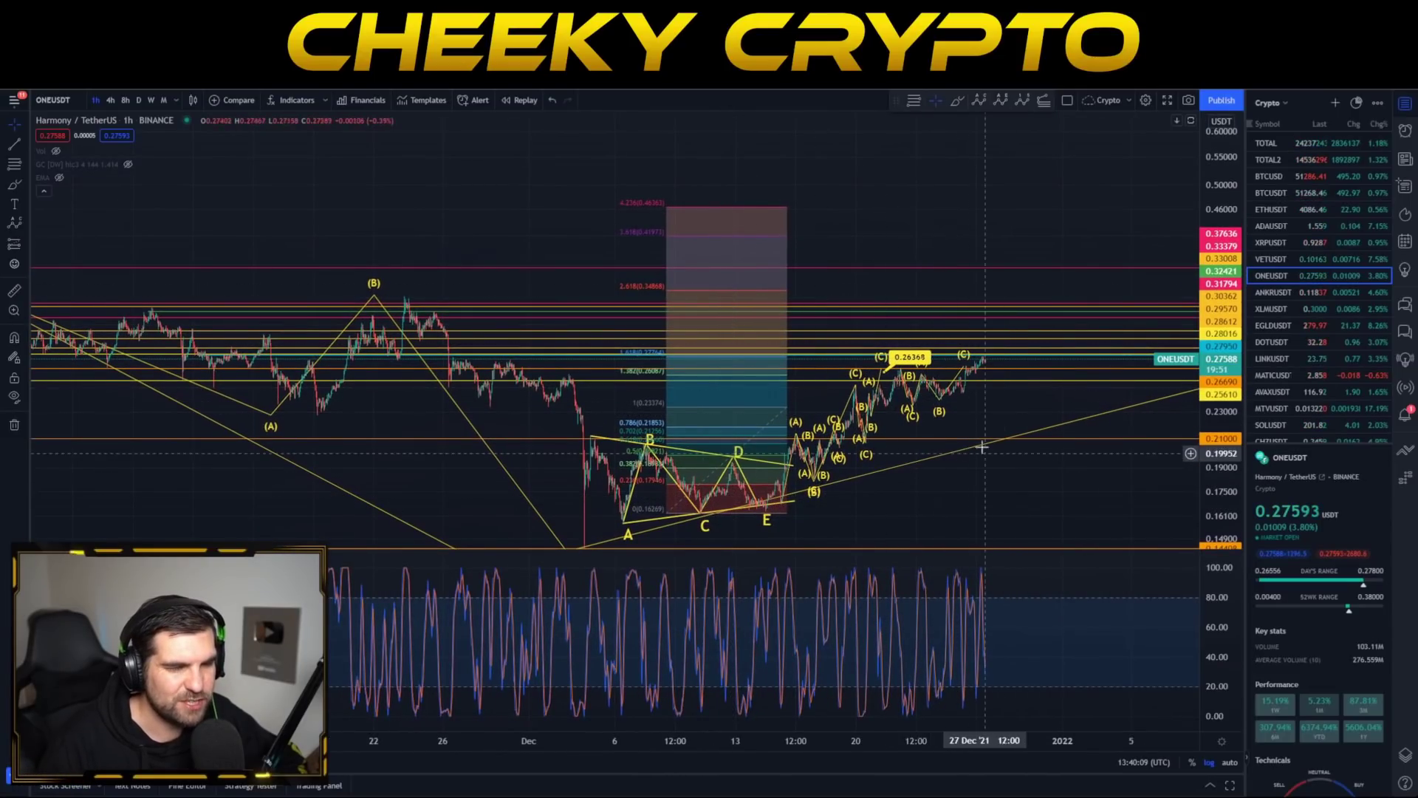
scroll(908, 487, down, 2)
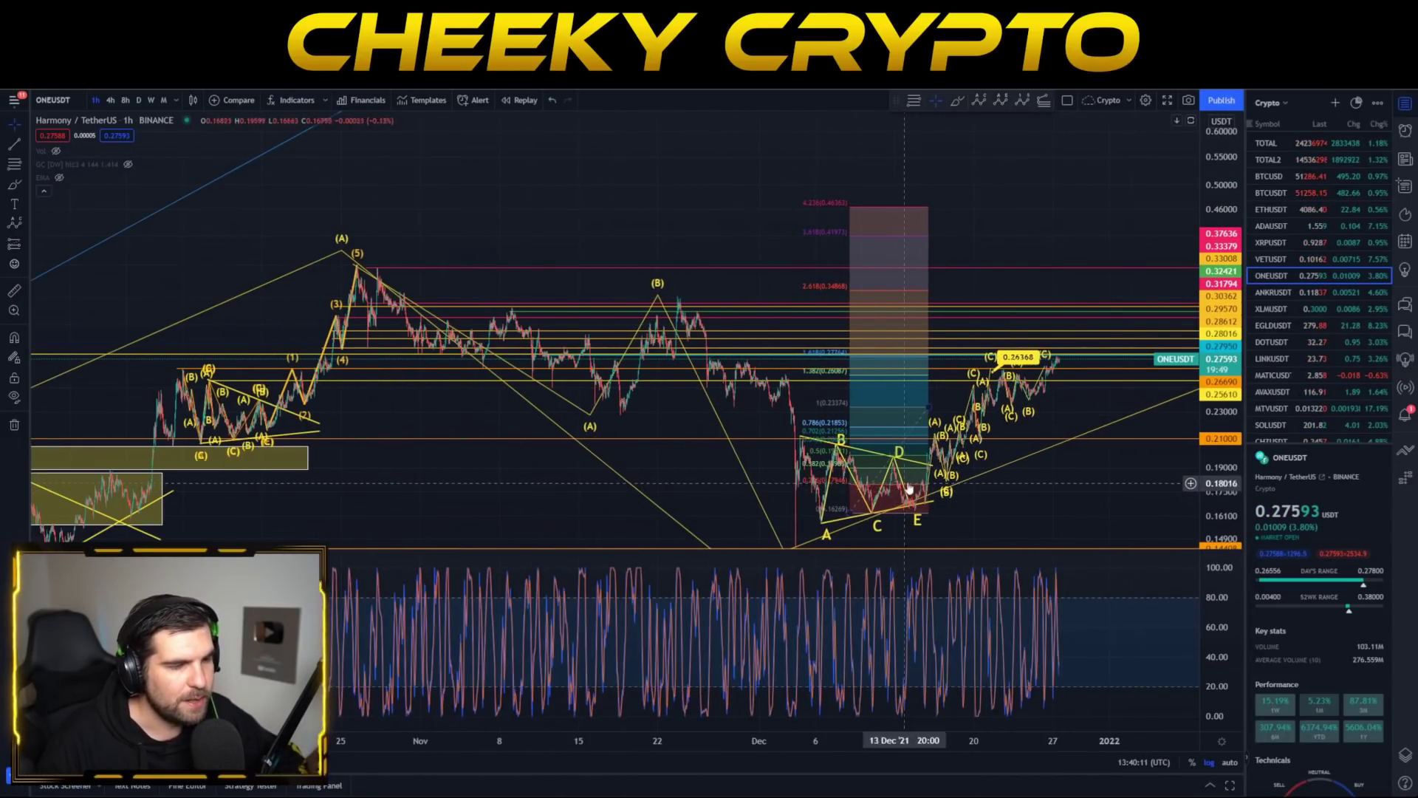
drag(479, 502, 952, 452)
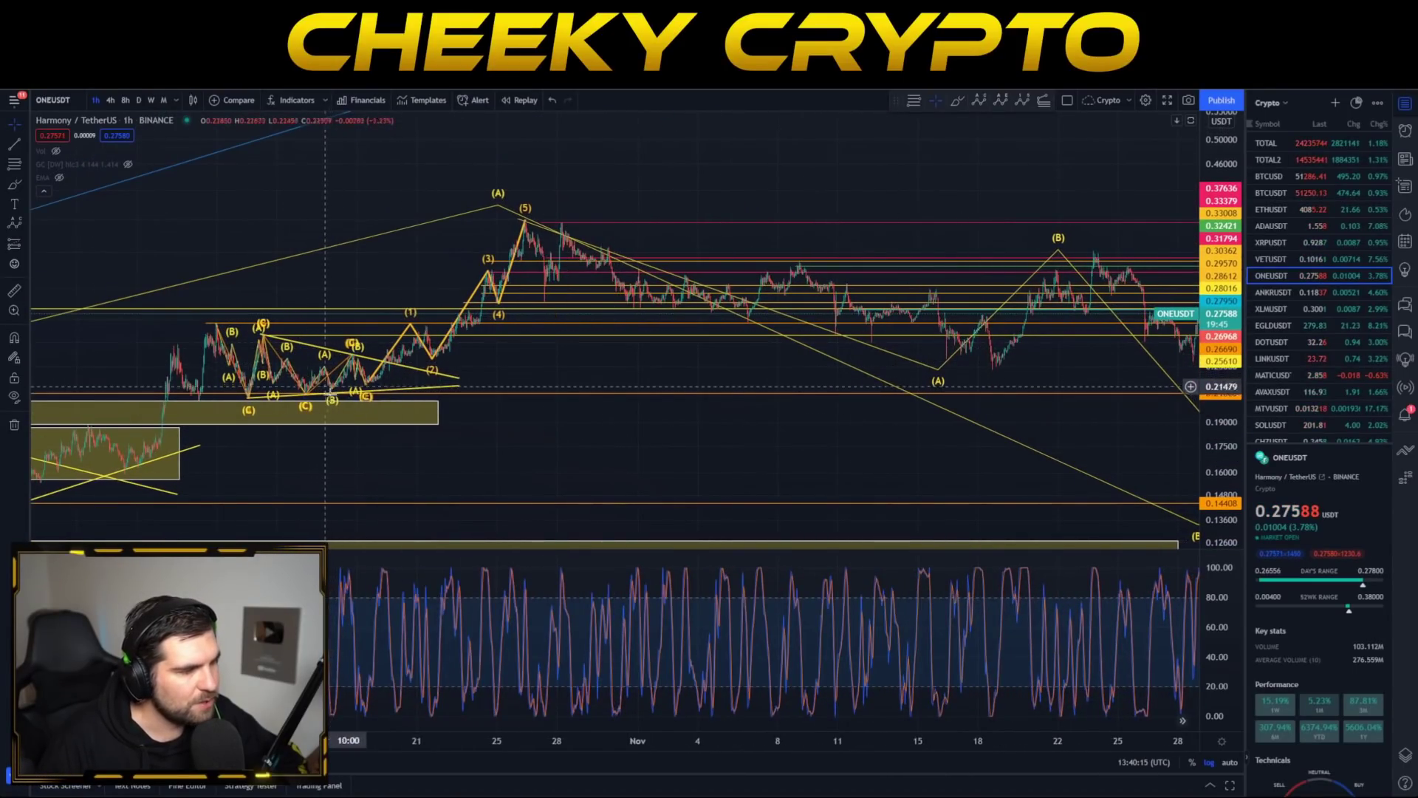
scroll(570, 312, down, 2)
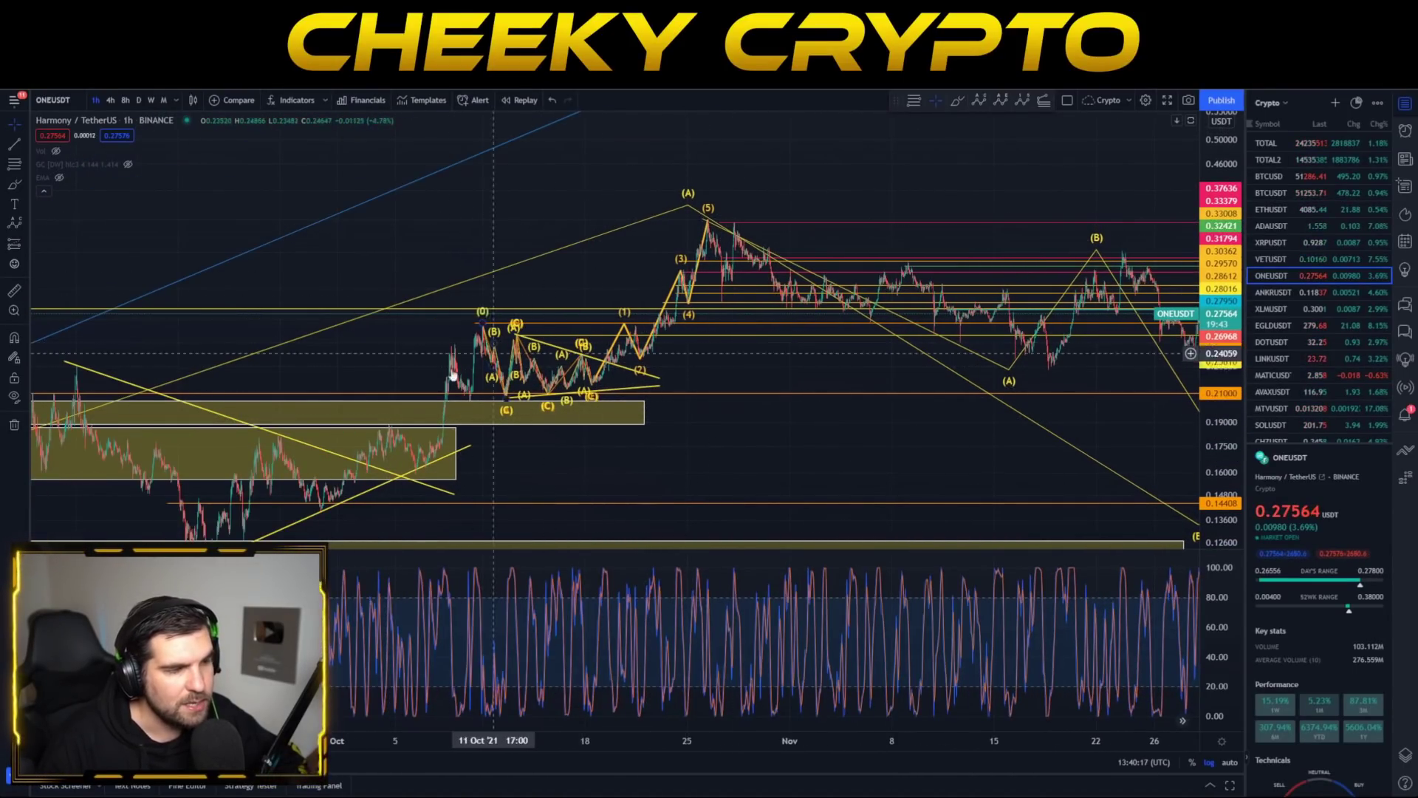
drag(877, 450, 1107, 271)
scroll(561, 486, down, 3)
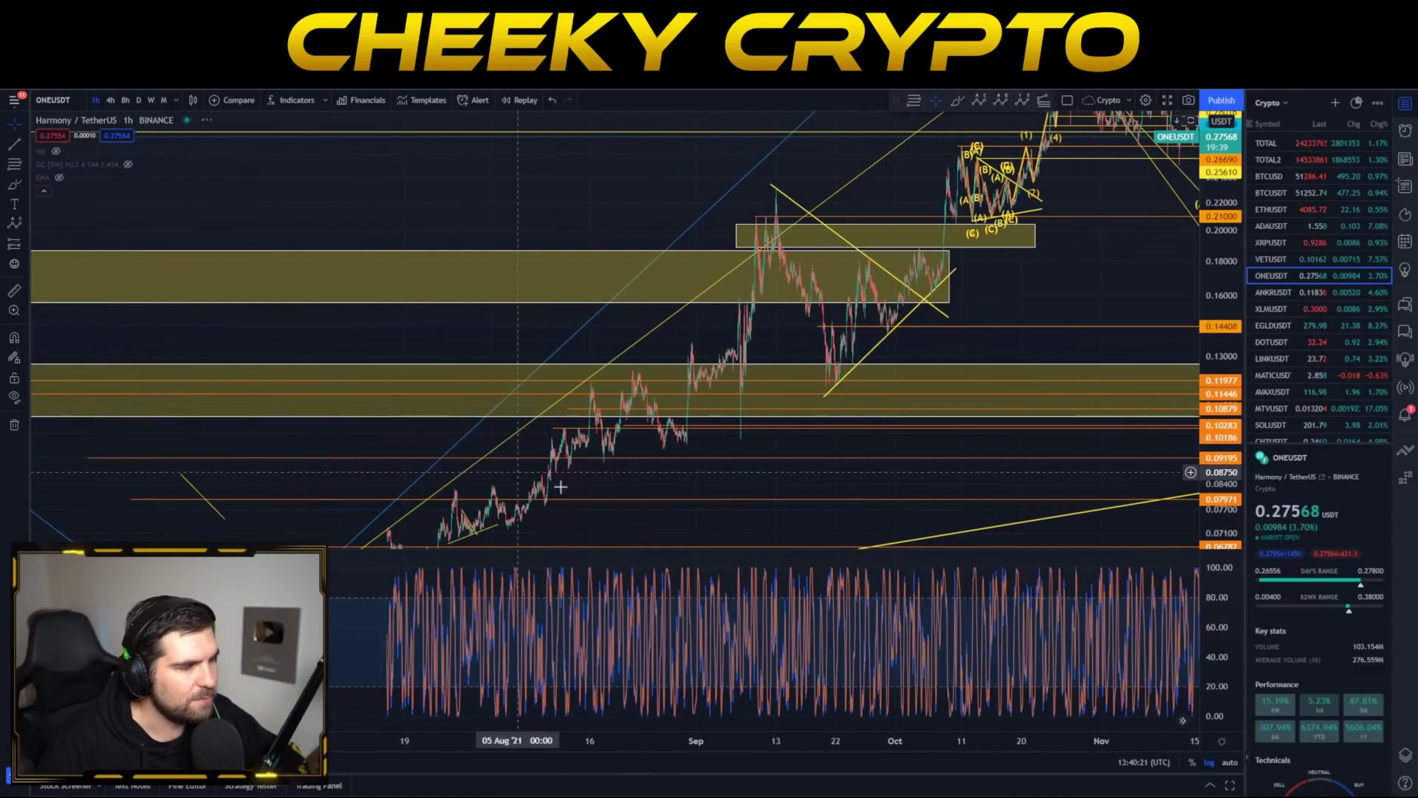
drag(674, 517, 294, 483)
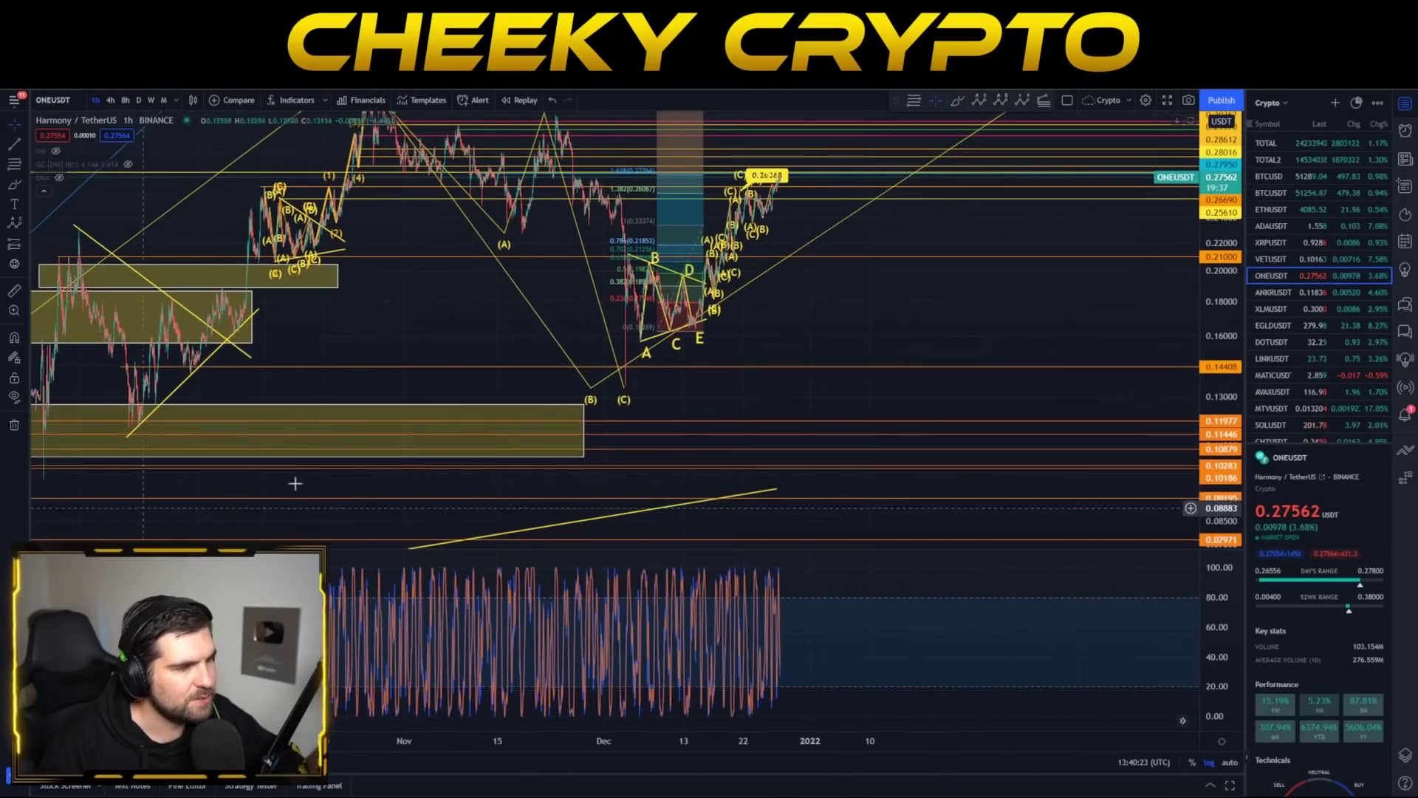
Examine the December recovery from the A–E triangle through the successive ABC waves to the latest hourly candles
drag(709, 386, 835, 509)
scroll(652, 408, up, 5)
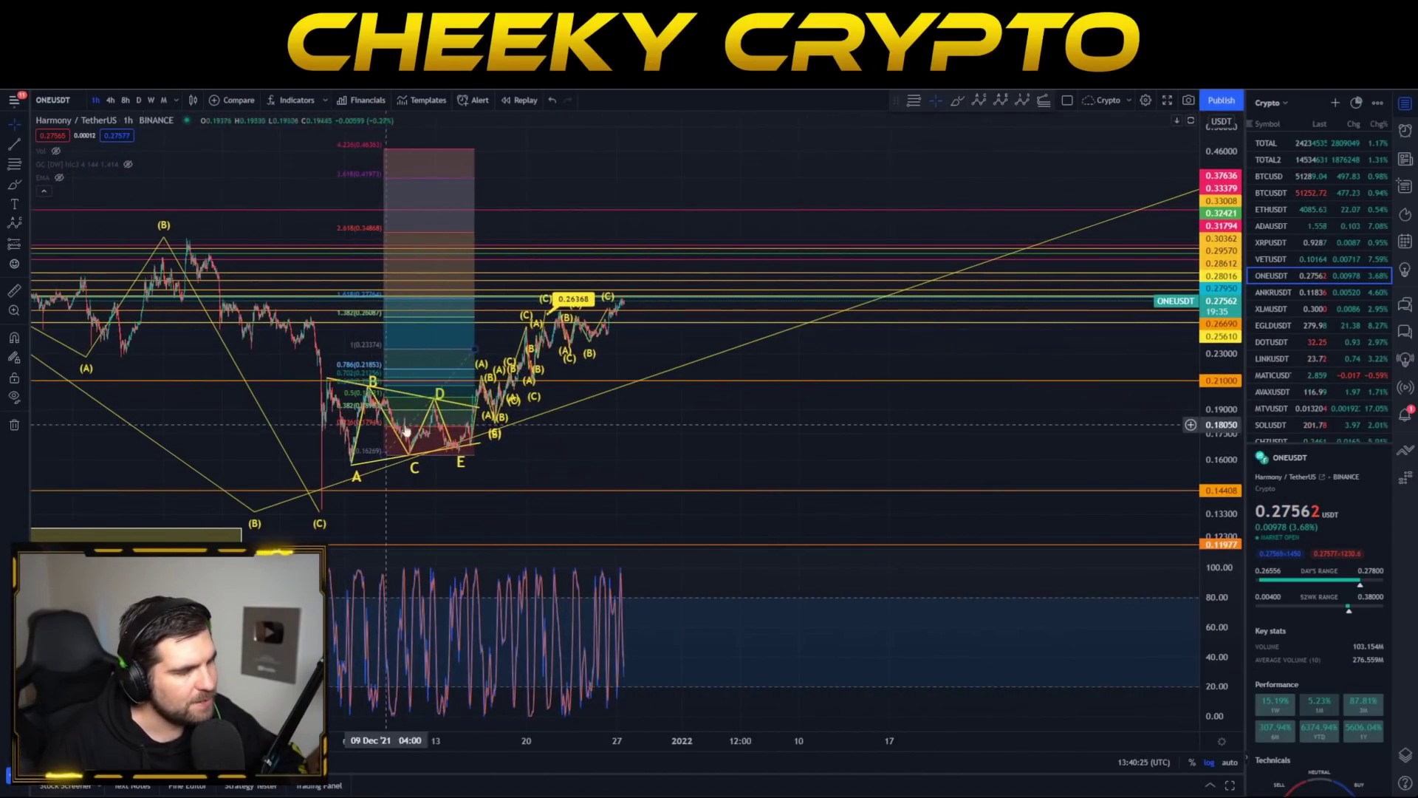
drag(577, 449, 1108, 451)
scroll(822, 431, up, 6)
drag(915, 449, 658, 461)
drag(1220, 441, 700, 517)
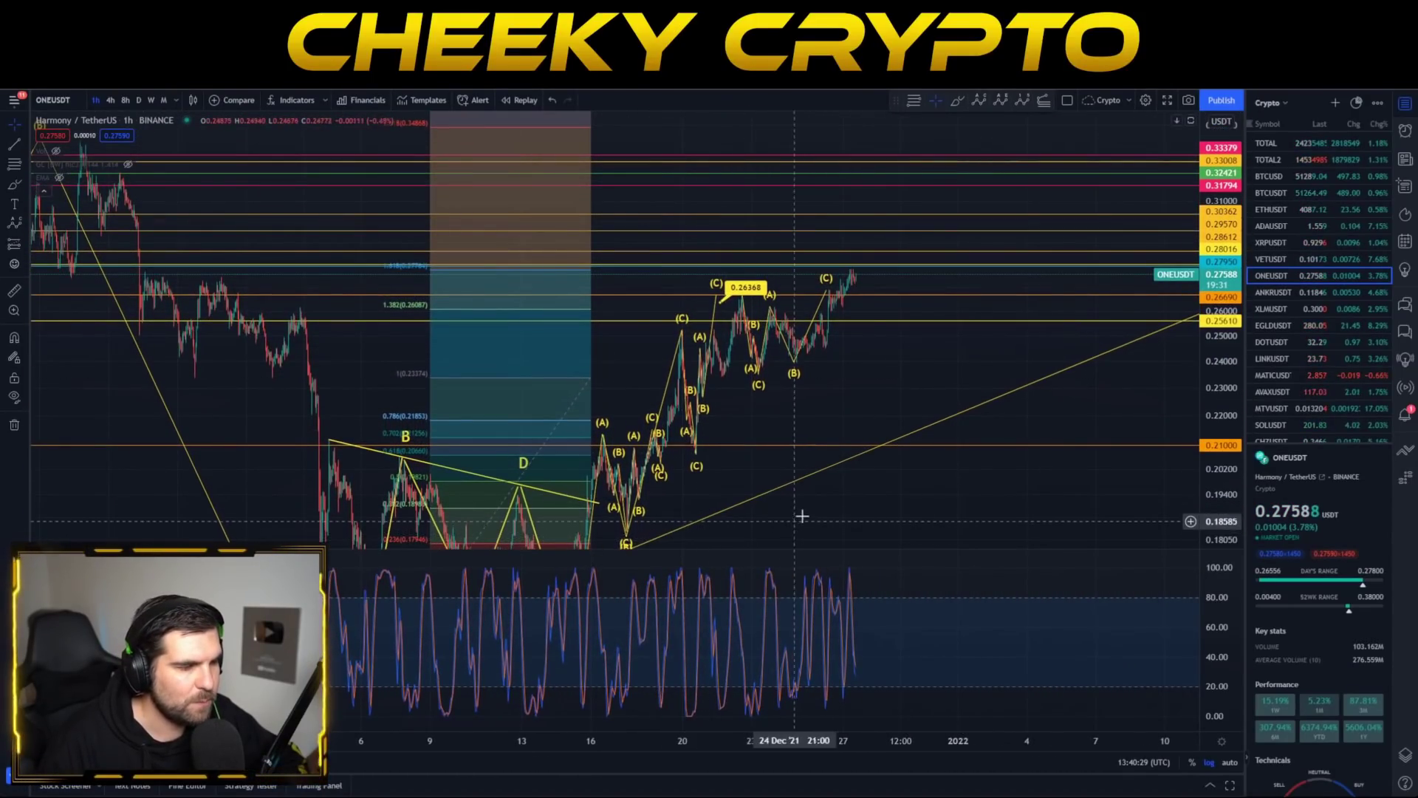
drag(801, 515, 835, 369)
drag(685, 323, 559, 494)
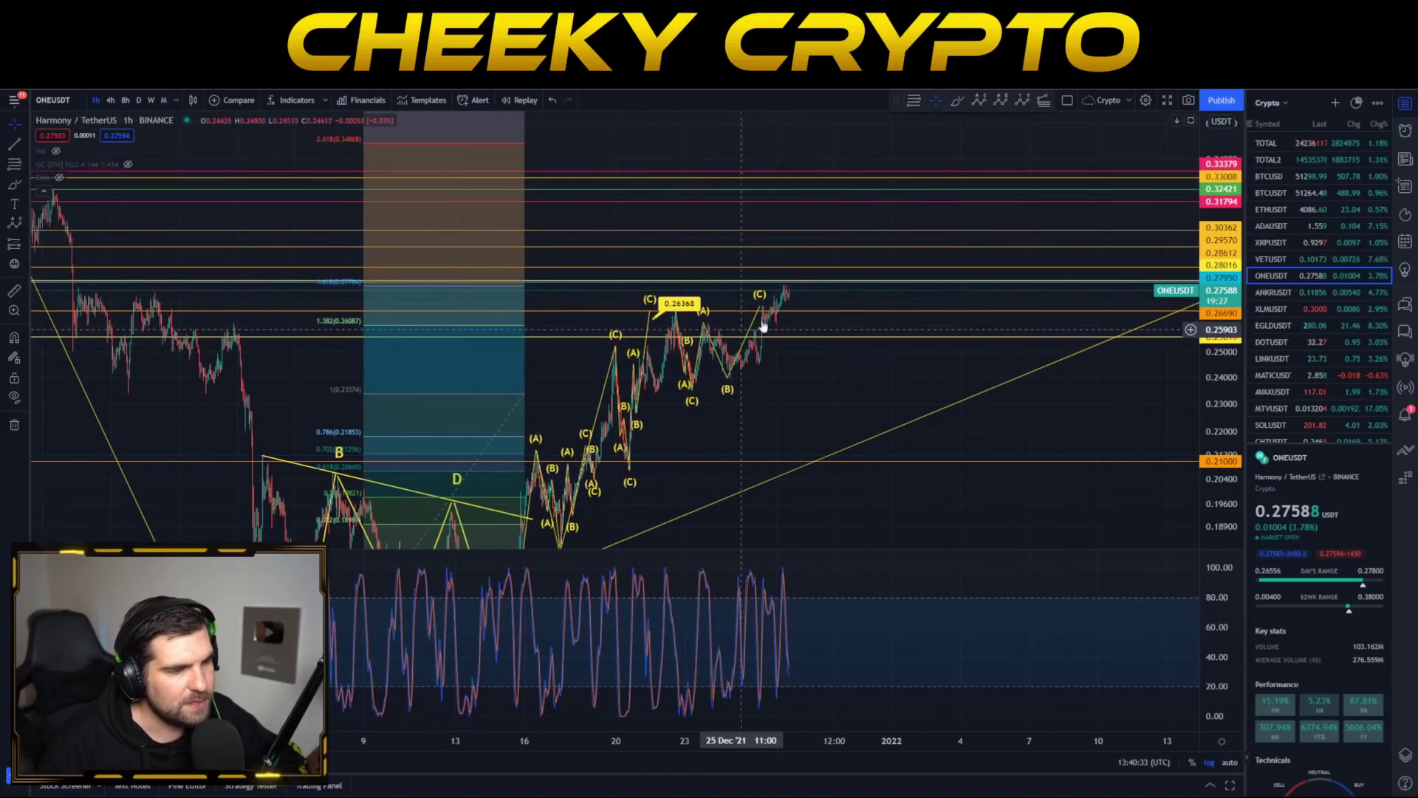
Draw a descending ABC correction on 26 Dec from about 0.2690 through (A) at 0.2629 and (B) at 0.2661 to (C) at 0.2599
drag(820, 368, 1025, 358)
scroll(572, 416, up, 10)
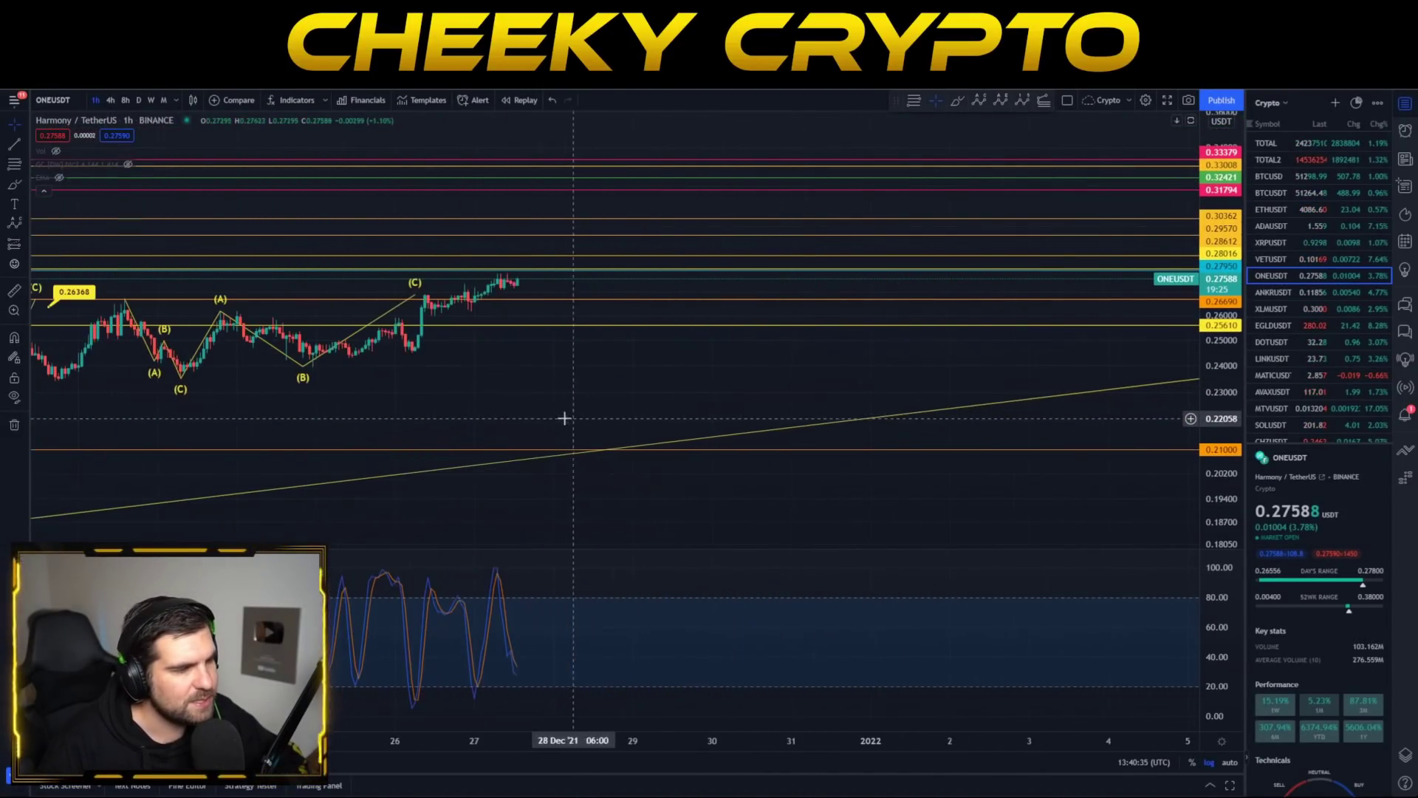
drag(473, 393, 930, 379)
drag(1233, 349, 1232, 141)
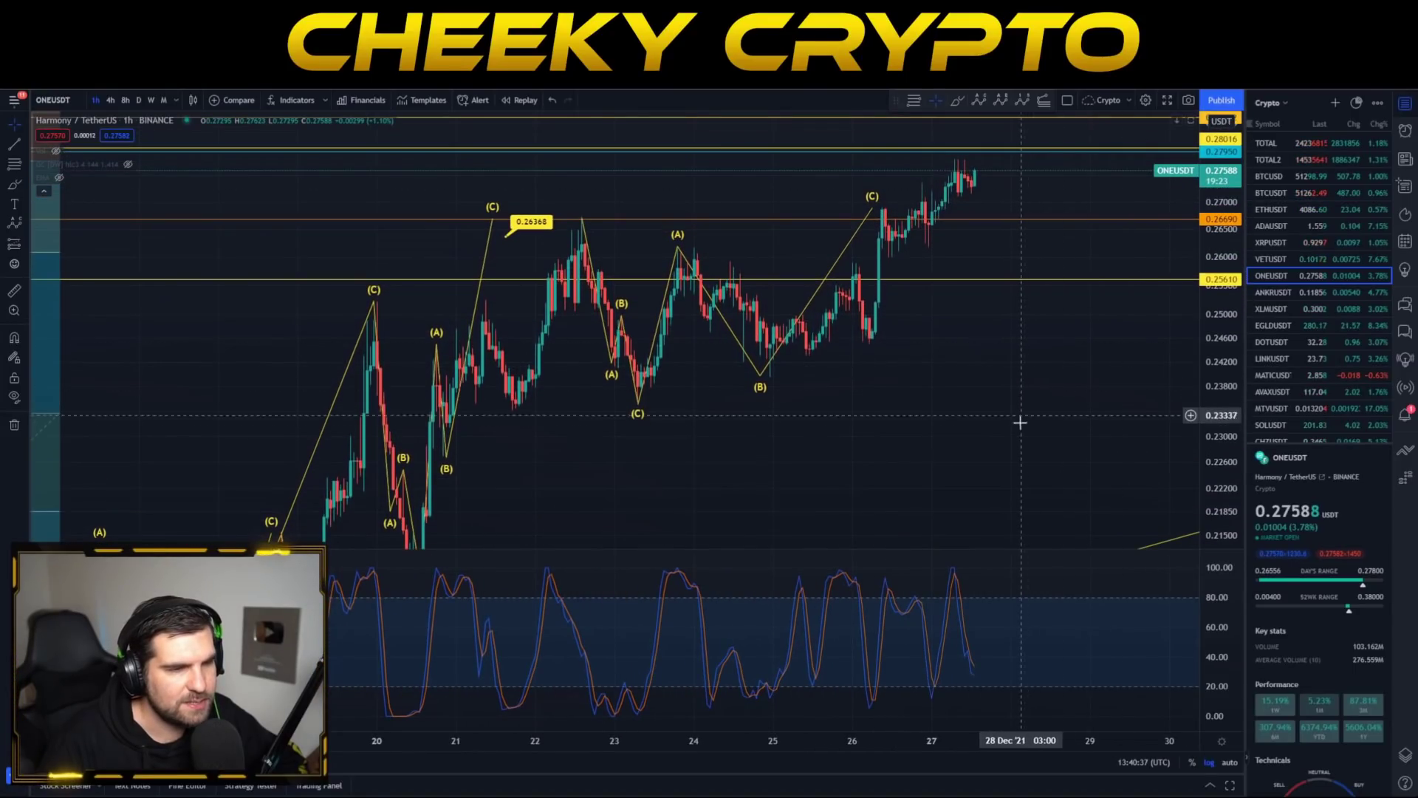
drag(934, 433, 1028, 541)
scroll(886, 498, up, 7)
drag(751, 487, 1082, 478)
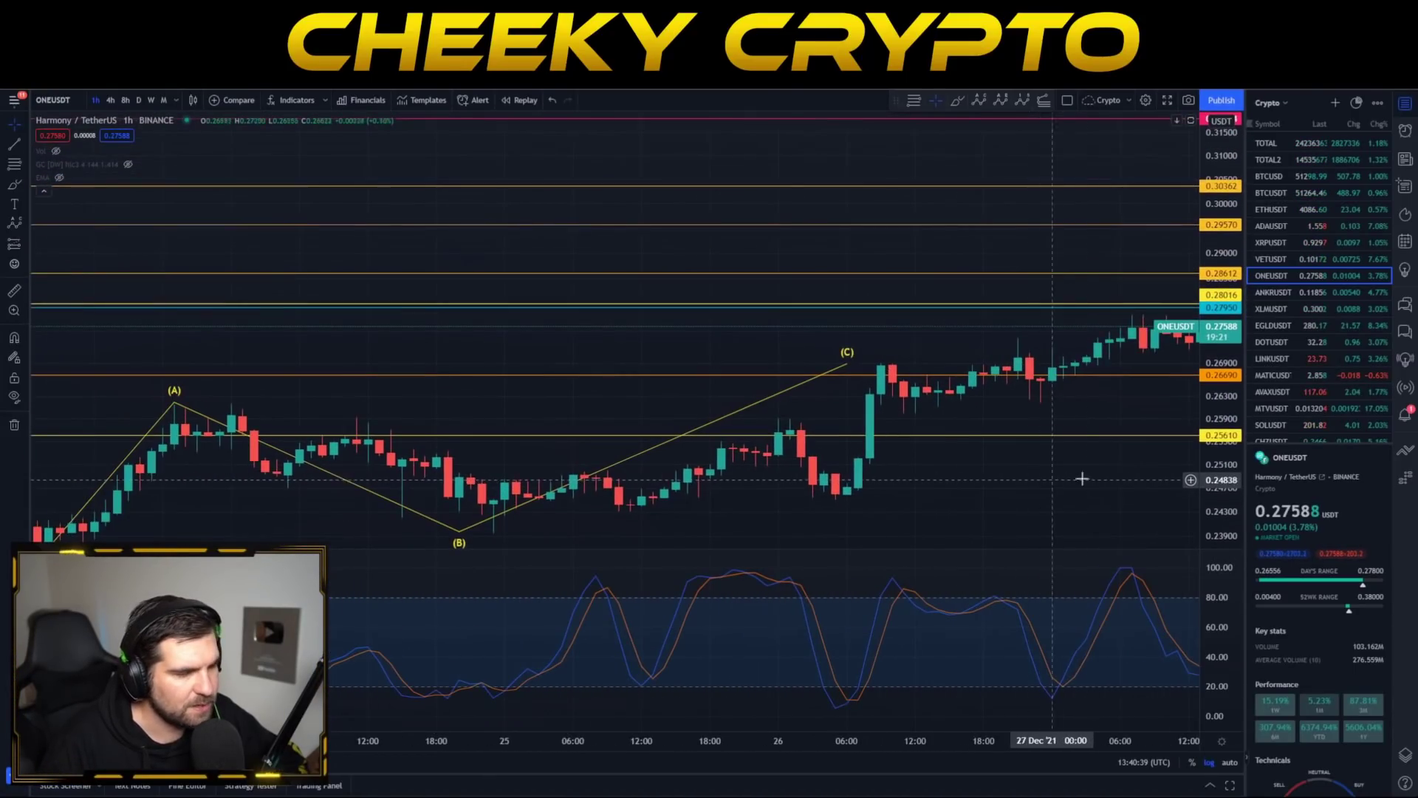
drag(1223, 488, 1222, 247)
drag(1115, 452, 817, 294)
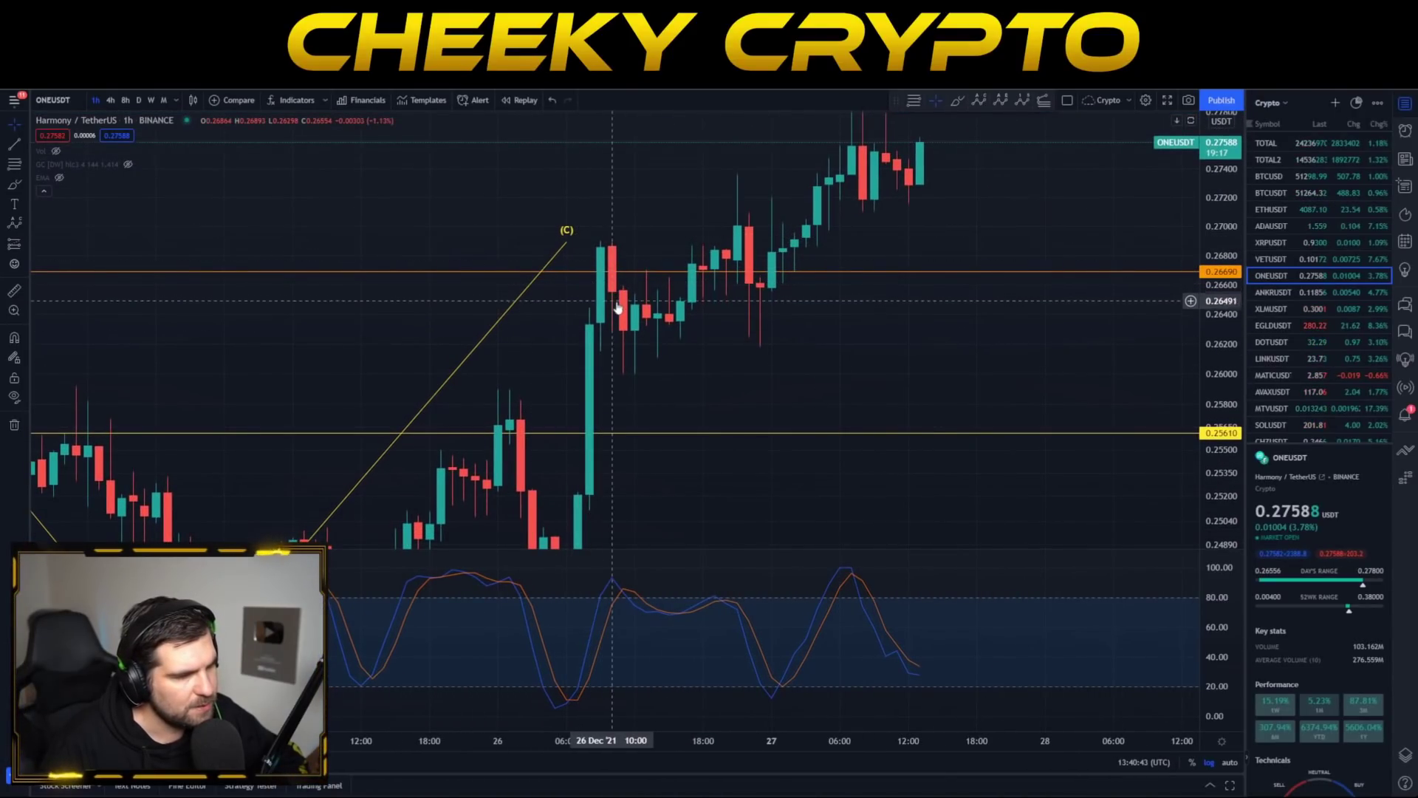
click(980, 101)
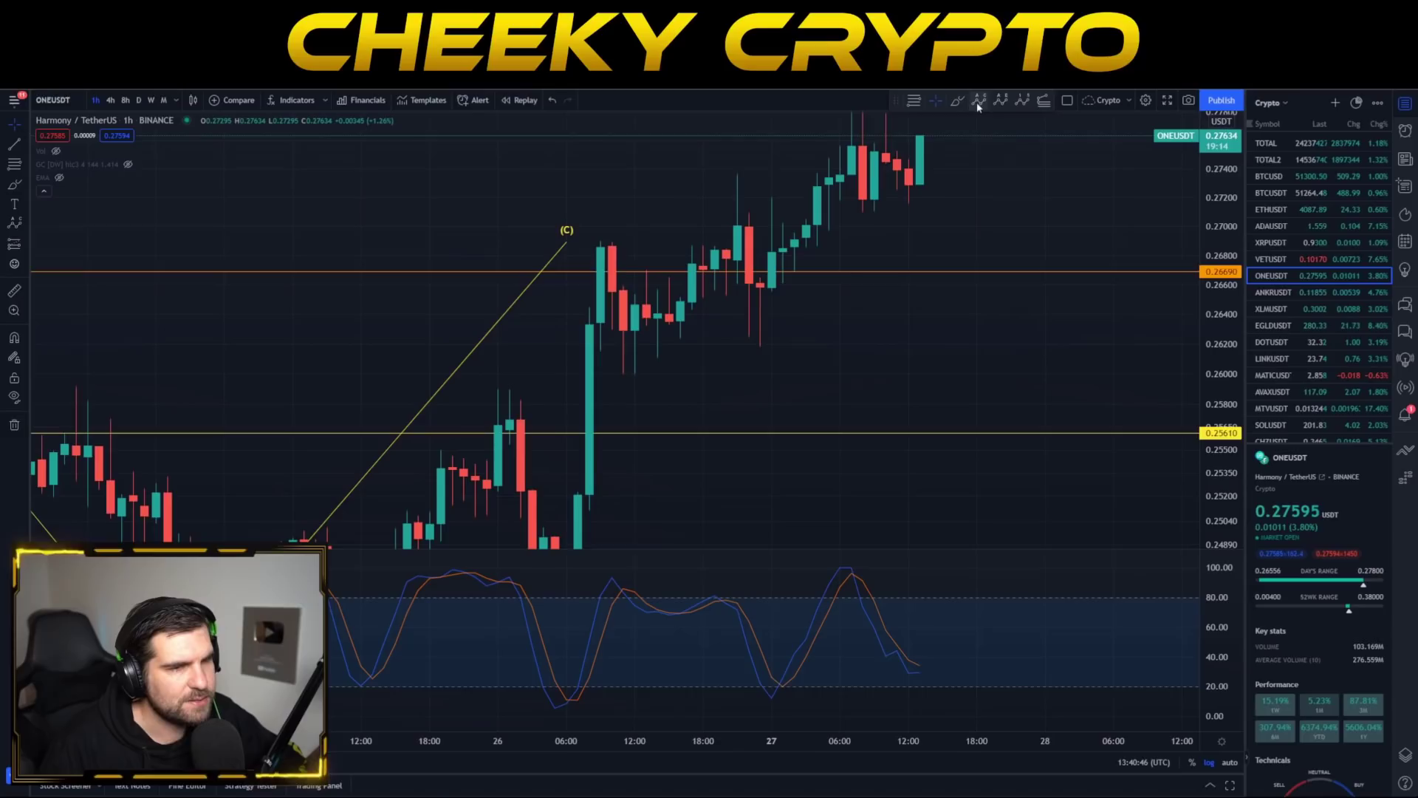
click(607, 243)
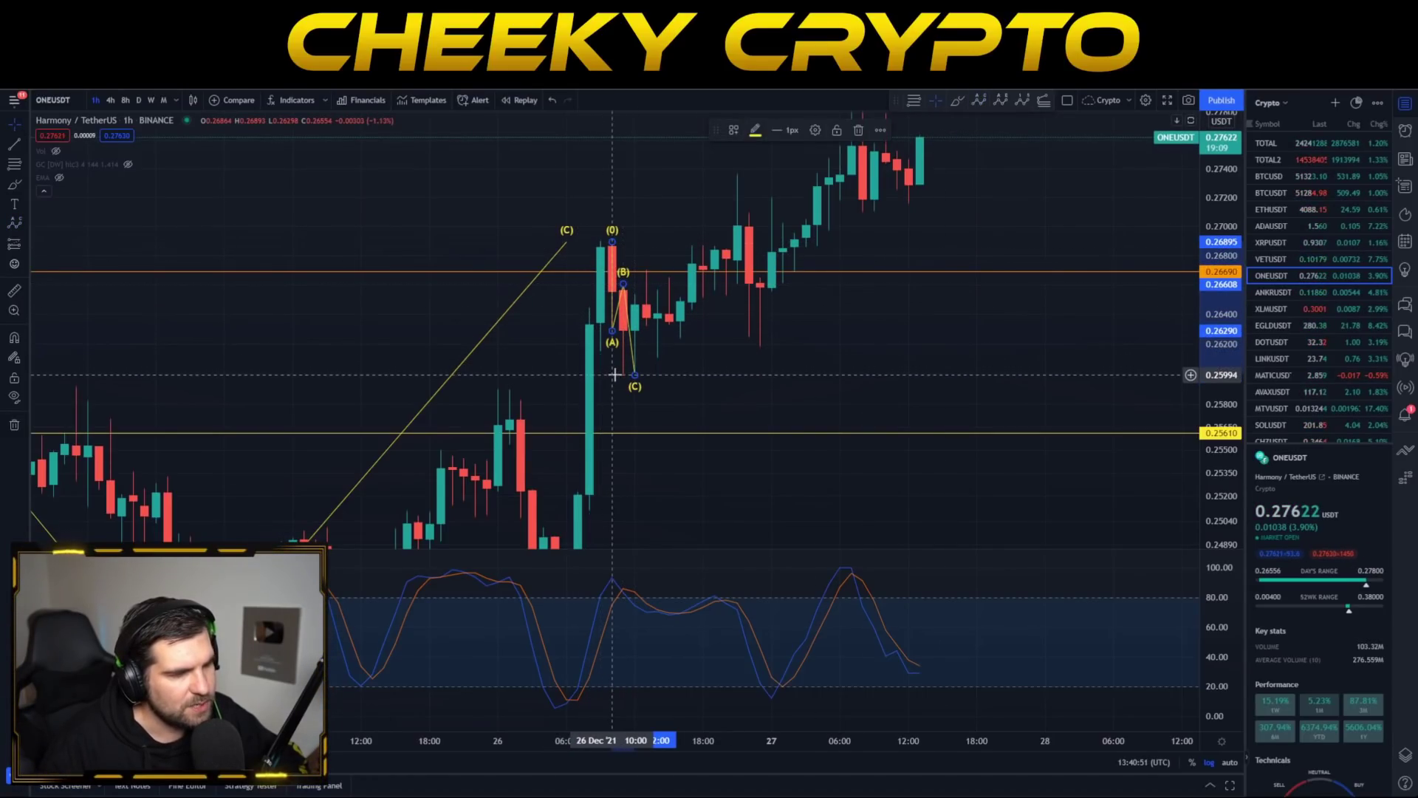
click(691, 383)
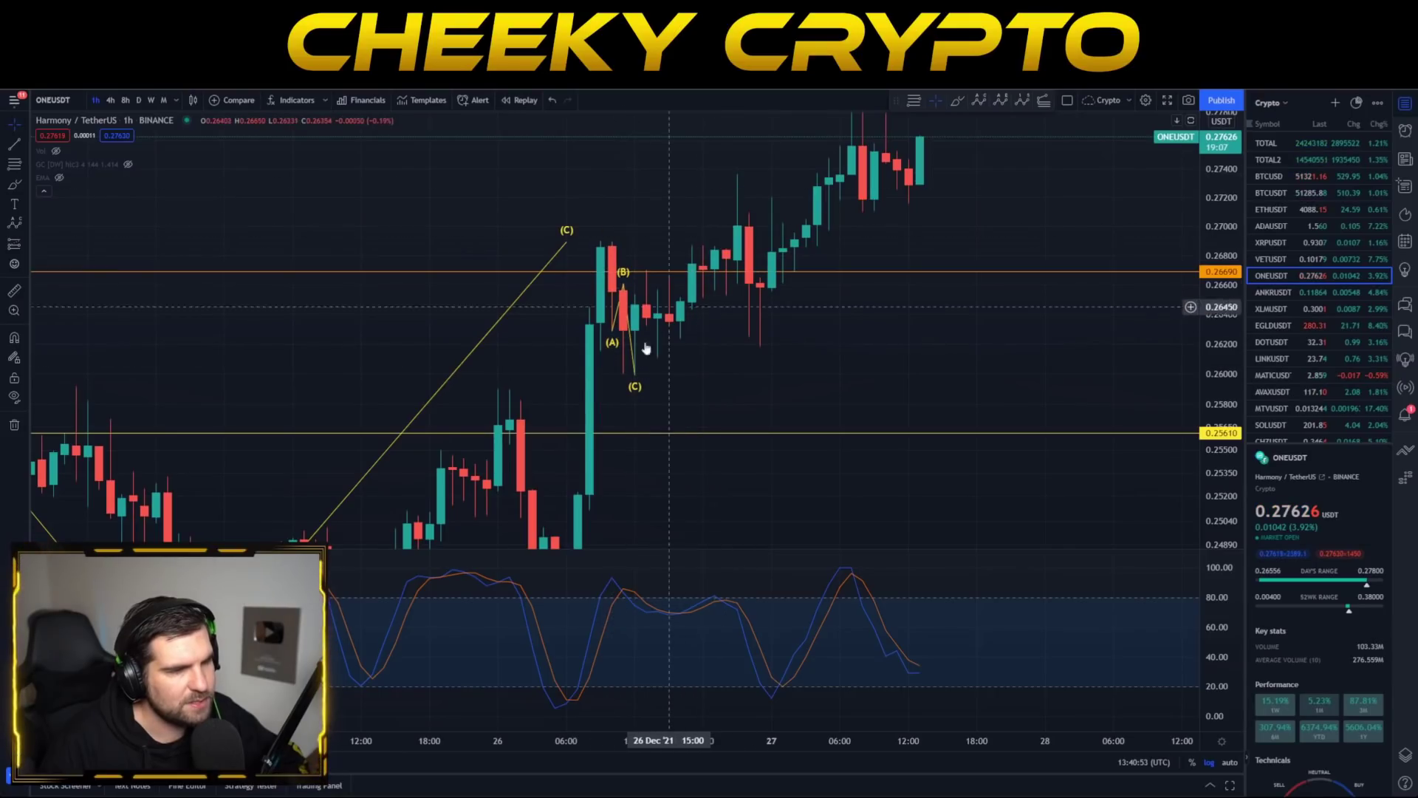
Draw a rising ABC wave from about 0.2601 on 26 Dec through (A) at 0.2738 and (B) at 0.2616, moving (C) to about 0.2779 on 27 Dec
drag(902, 347, 870, 436)
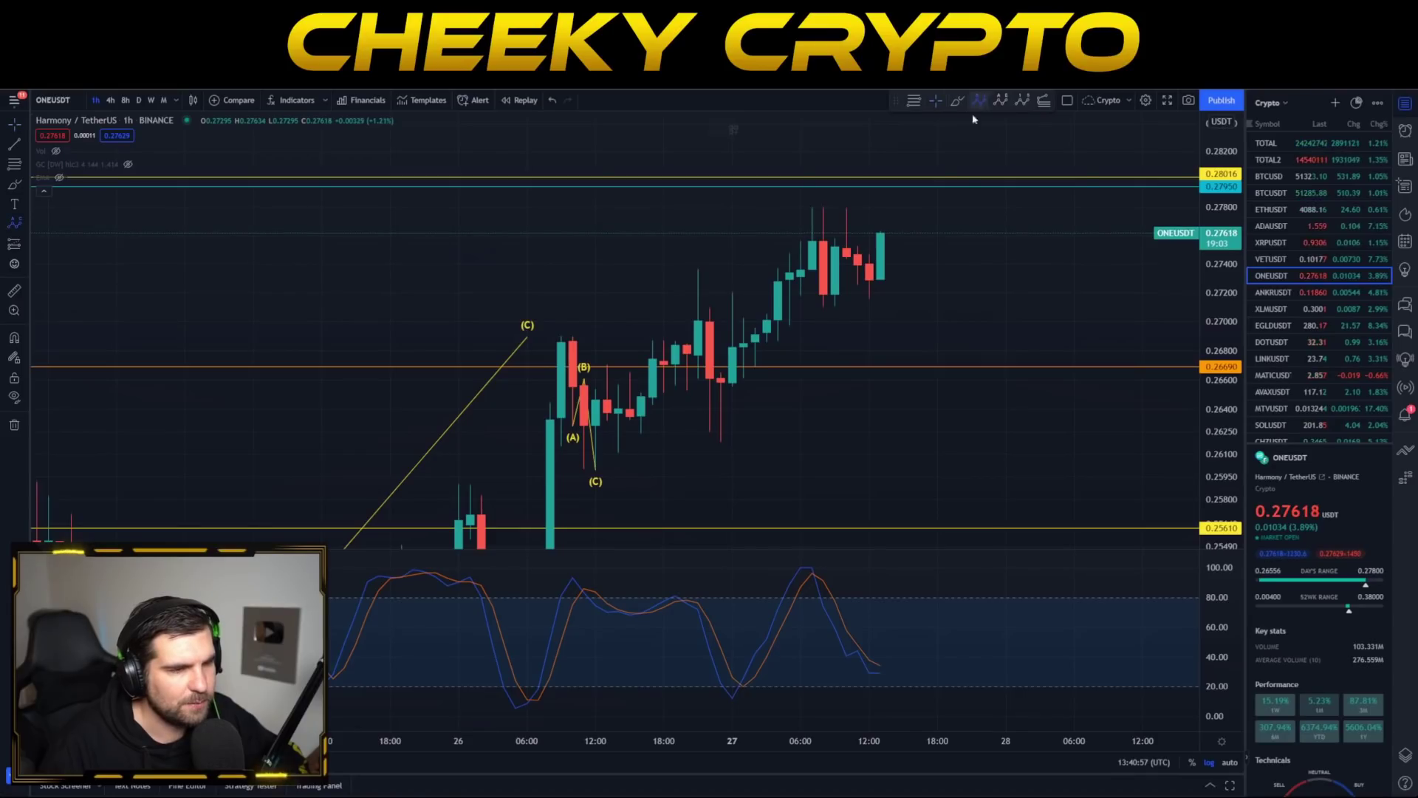
click(595, 467)
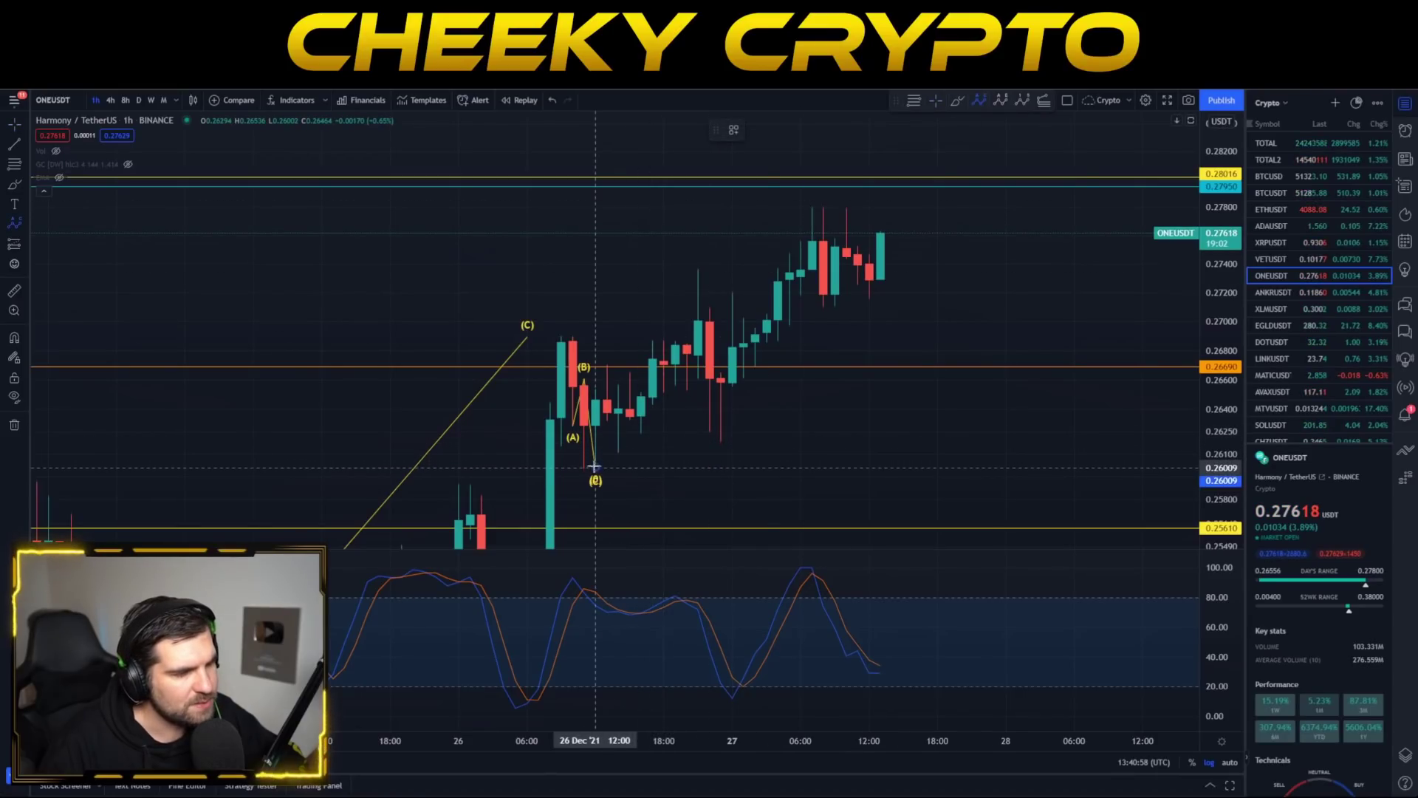
click(697, 266)
click(720, 446)
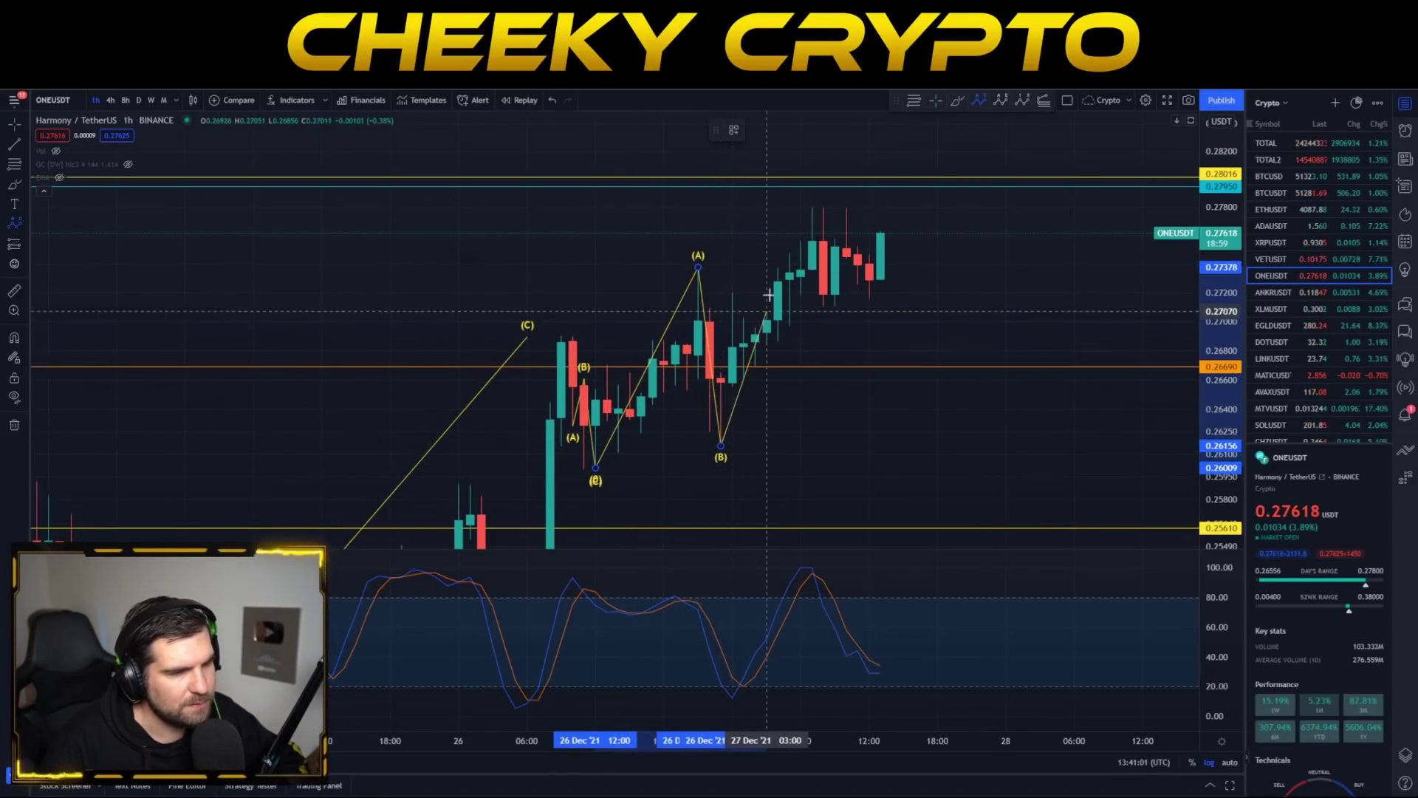
click(812, 207)
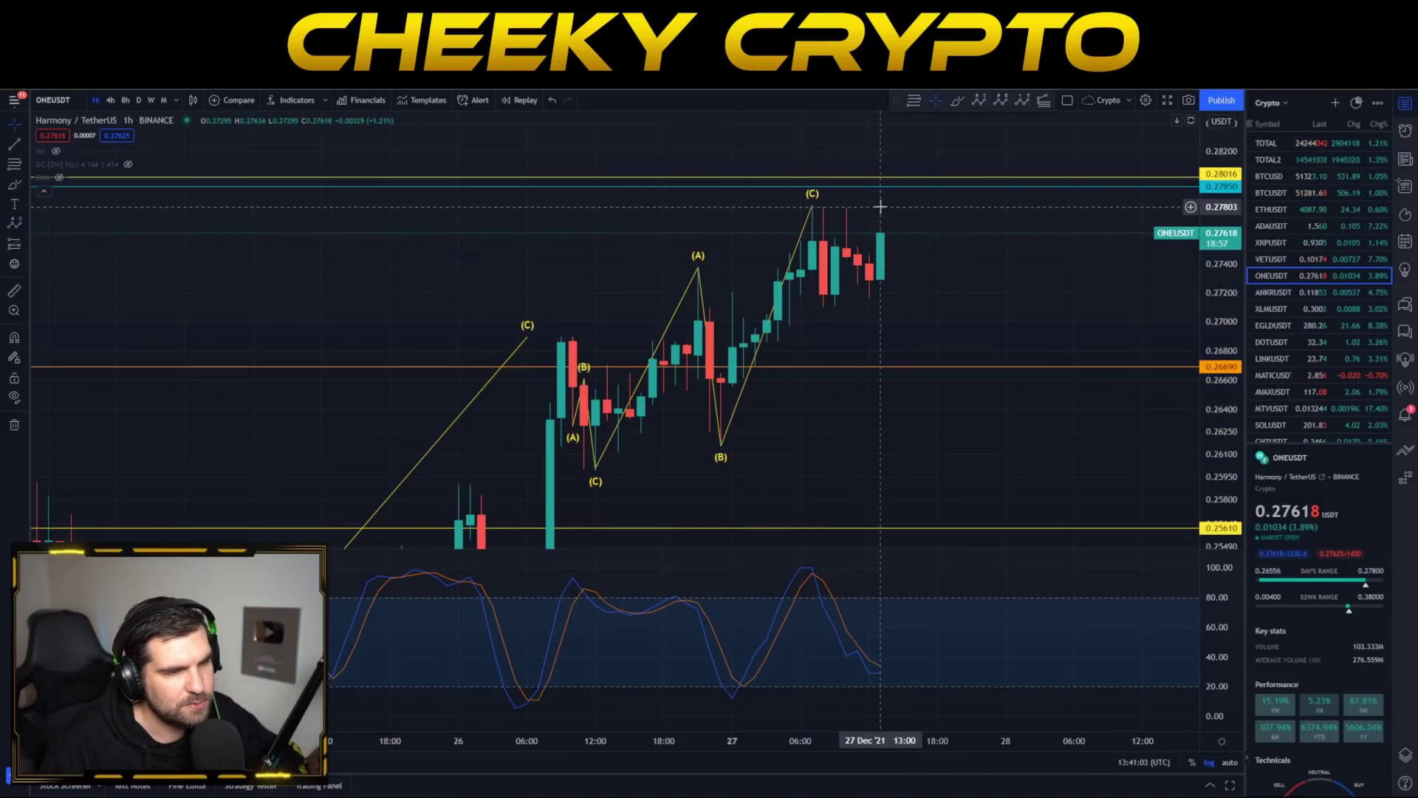
drag(812, 208, 808, 210)
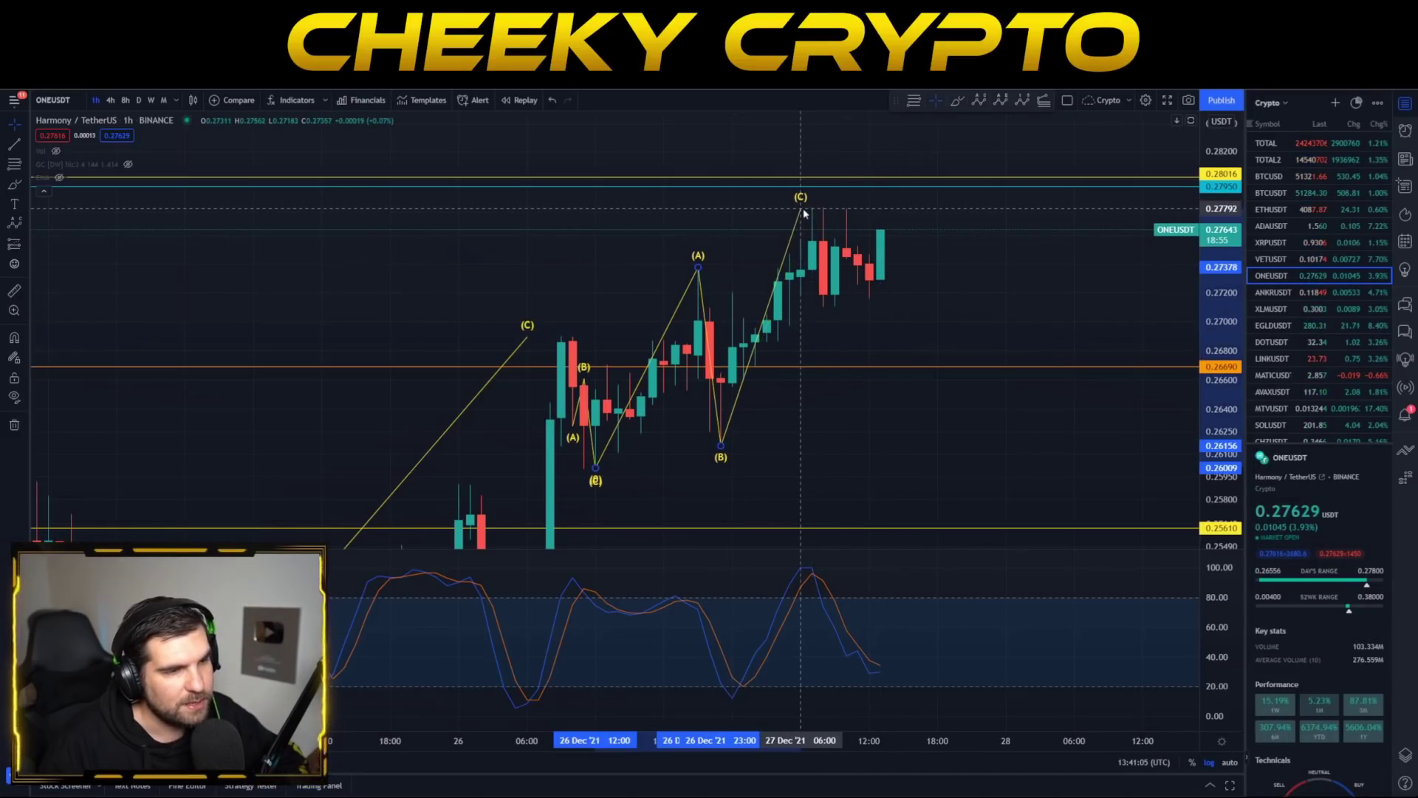
Draw a horizontal ray at about 0.27803 from the 27 Dec high, extending ahead of the latest hourly candles
click(853, 209)
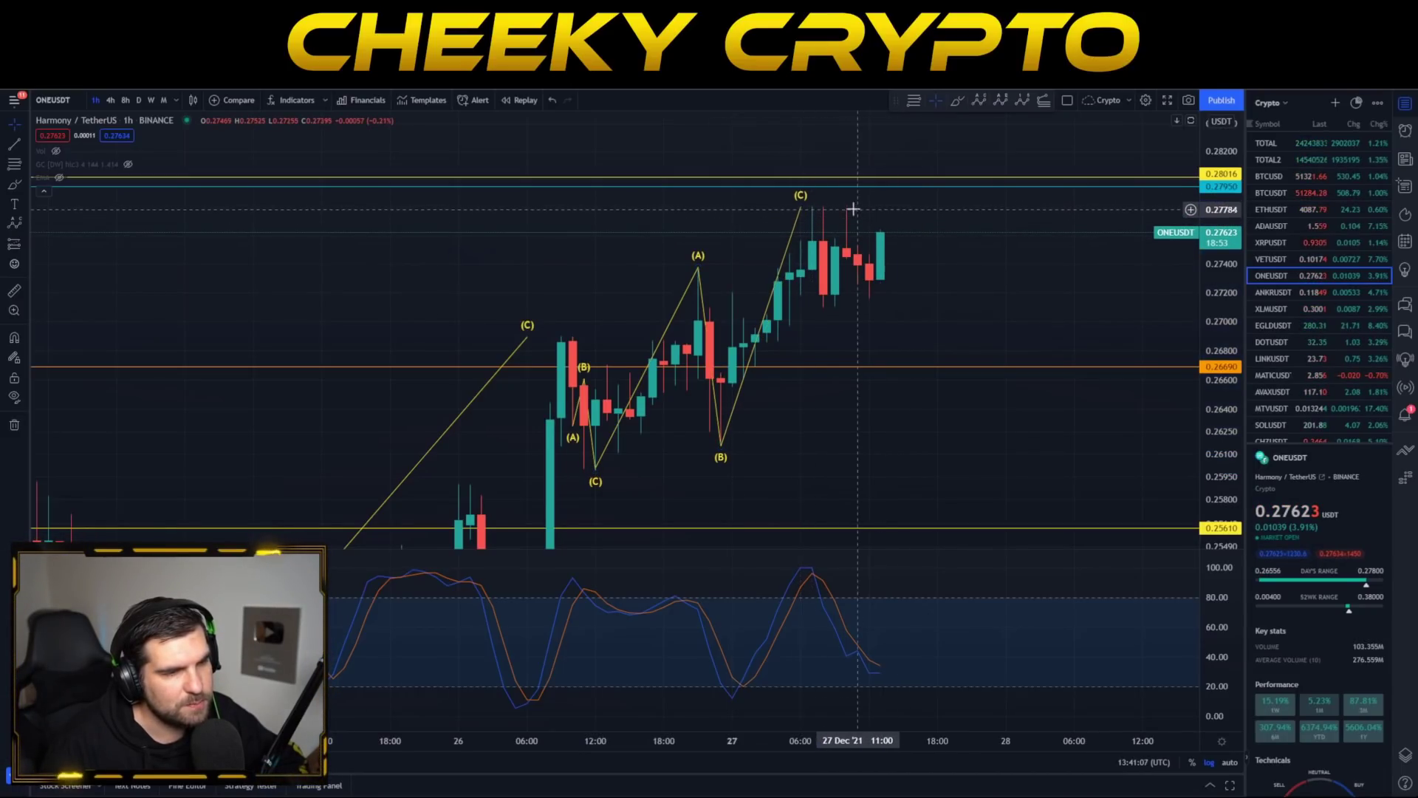
click(24, 148)
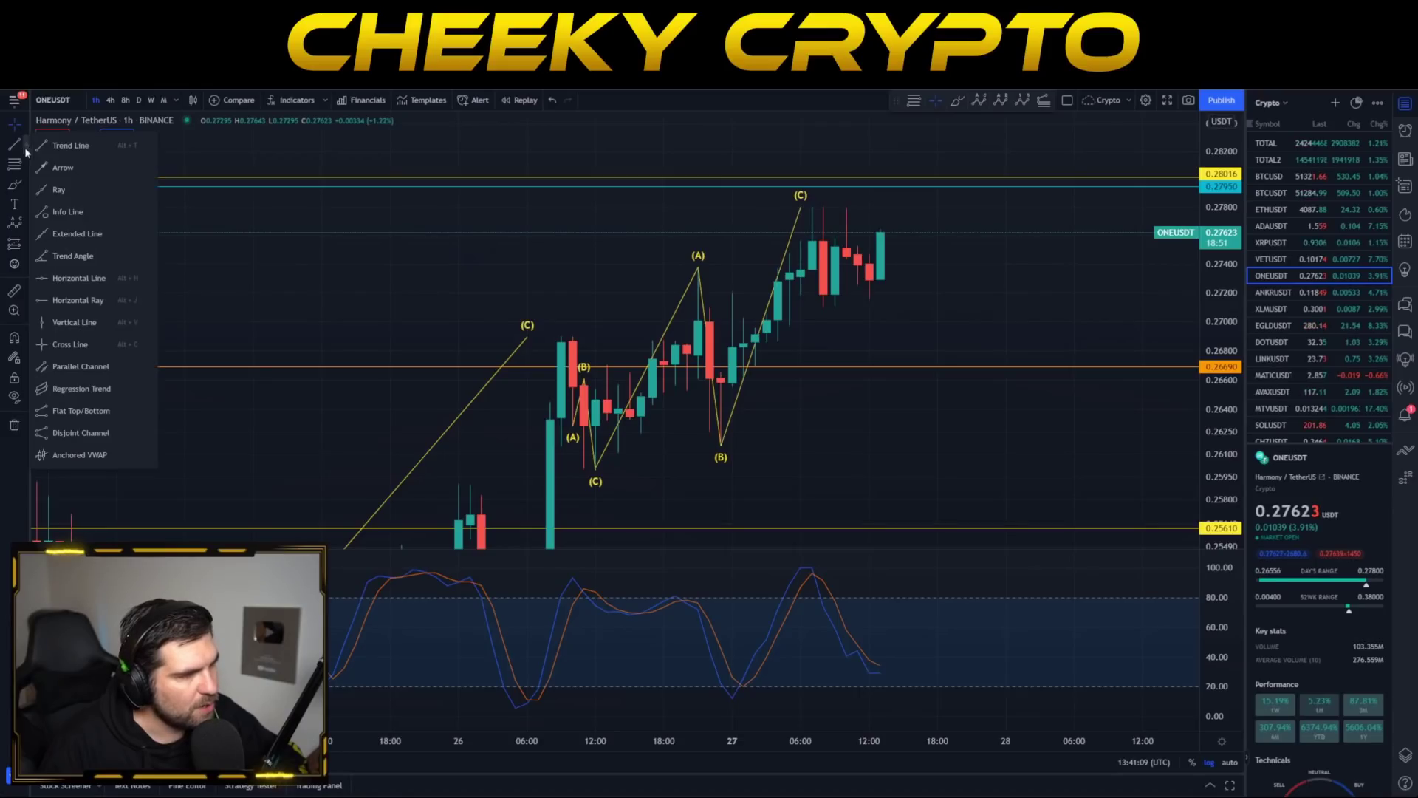
click(61, 302)
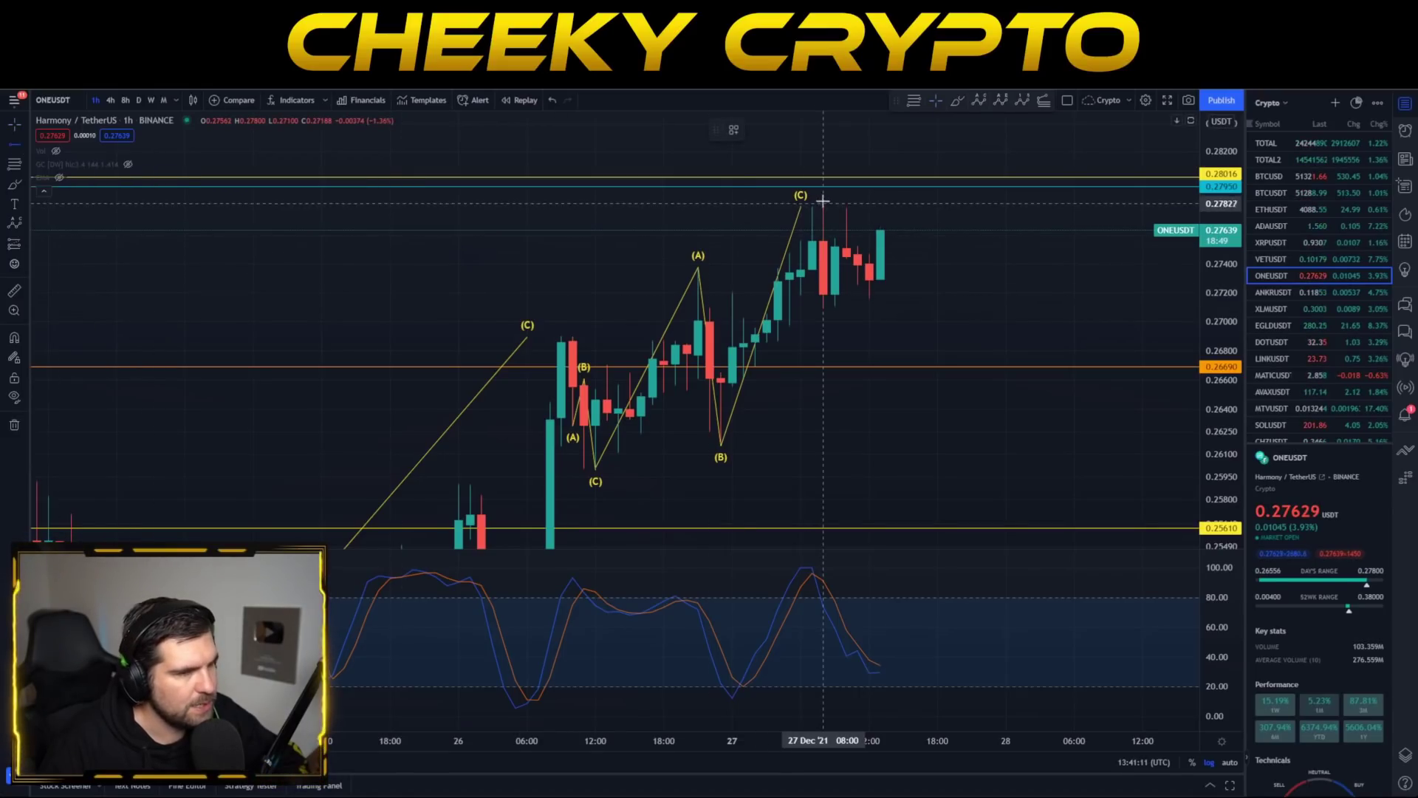
click(812, 207)
click(1047, 345)
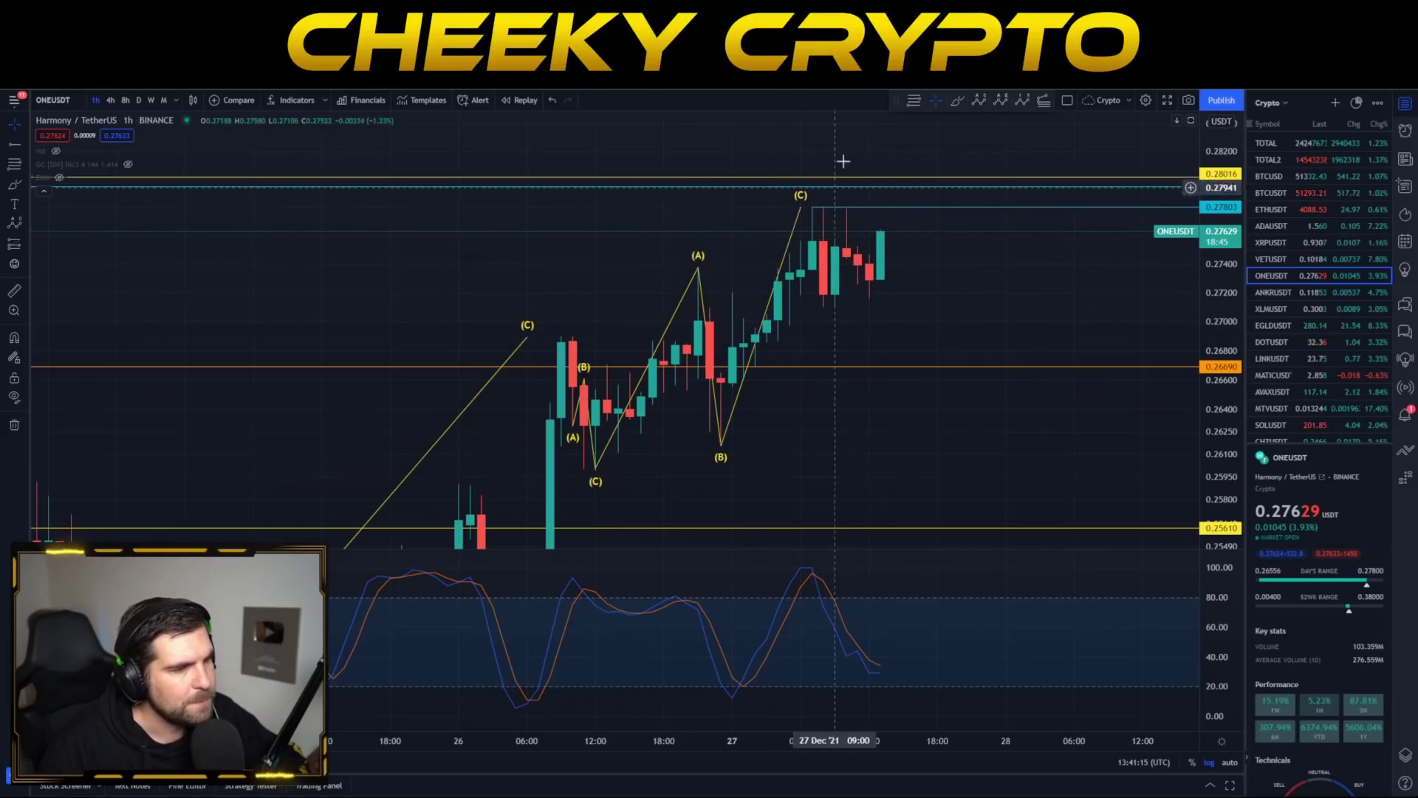
Try a Fibonacci retracement from the latest (B) low at about 0.26175 up to about 0.27547, and remove it
click(911, 104)
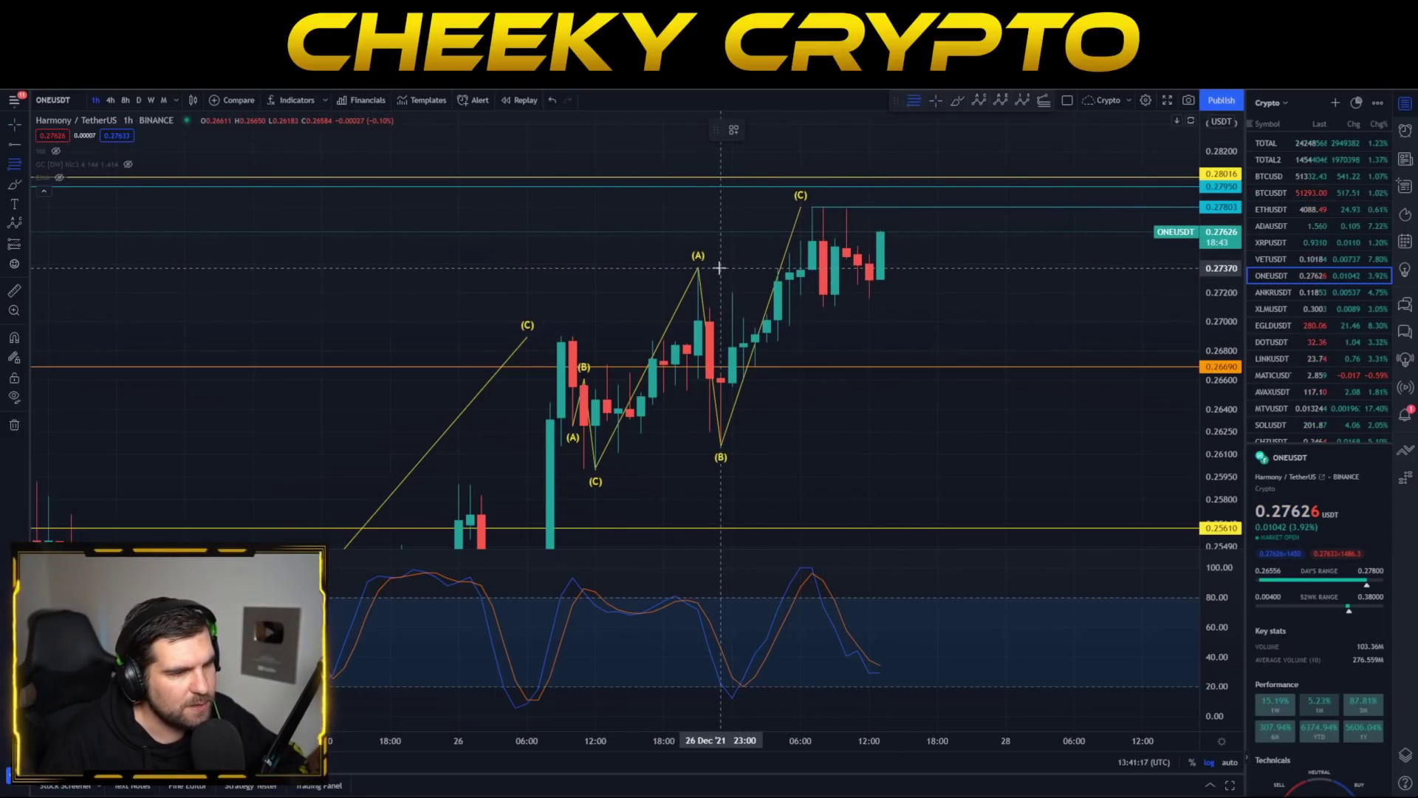
mouse_move(719, 267)
mouse_down()
mouse_move(555, 443)
mouse_move(573, 469)
mouse_move(748, 444)
mouse_up()
mouse_move(801, 212)
mouse_down()
mouse_move(801, 247)
mouse_move(825, 226)
mouse_move(815, 247)
mouse_move(840, 238)
mouse_move(885, 289)
mouse_move(802, 209)
mouse_up()
click(765, 243)
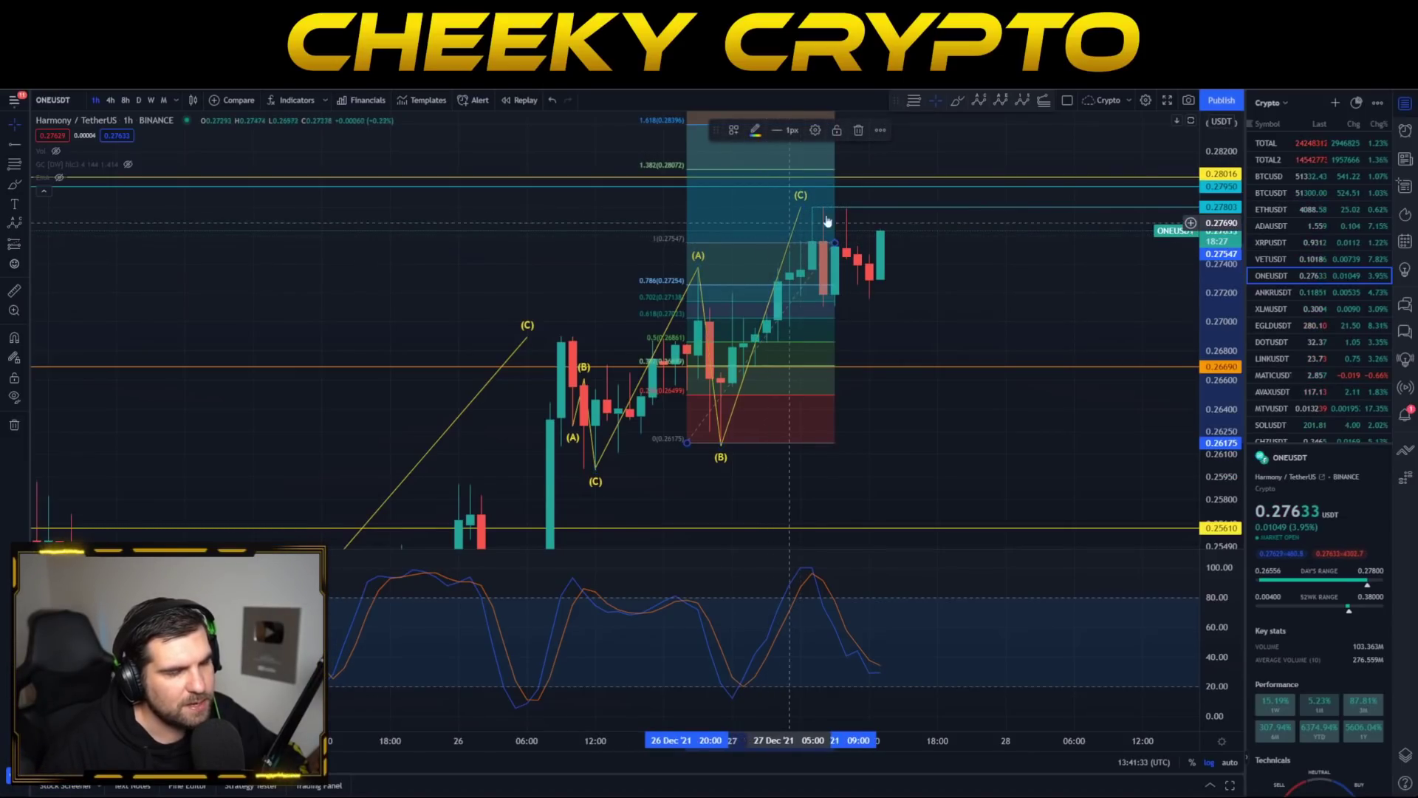
key(Delete)
Draw a descending ABC correction on 27 Dec from about 0.2781 through (A) at 0.2711 and (B) at 0.2780 to (C) at about 0.2716
drag(875, 657, 812, 669)
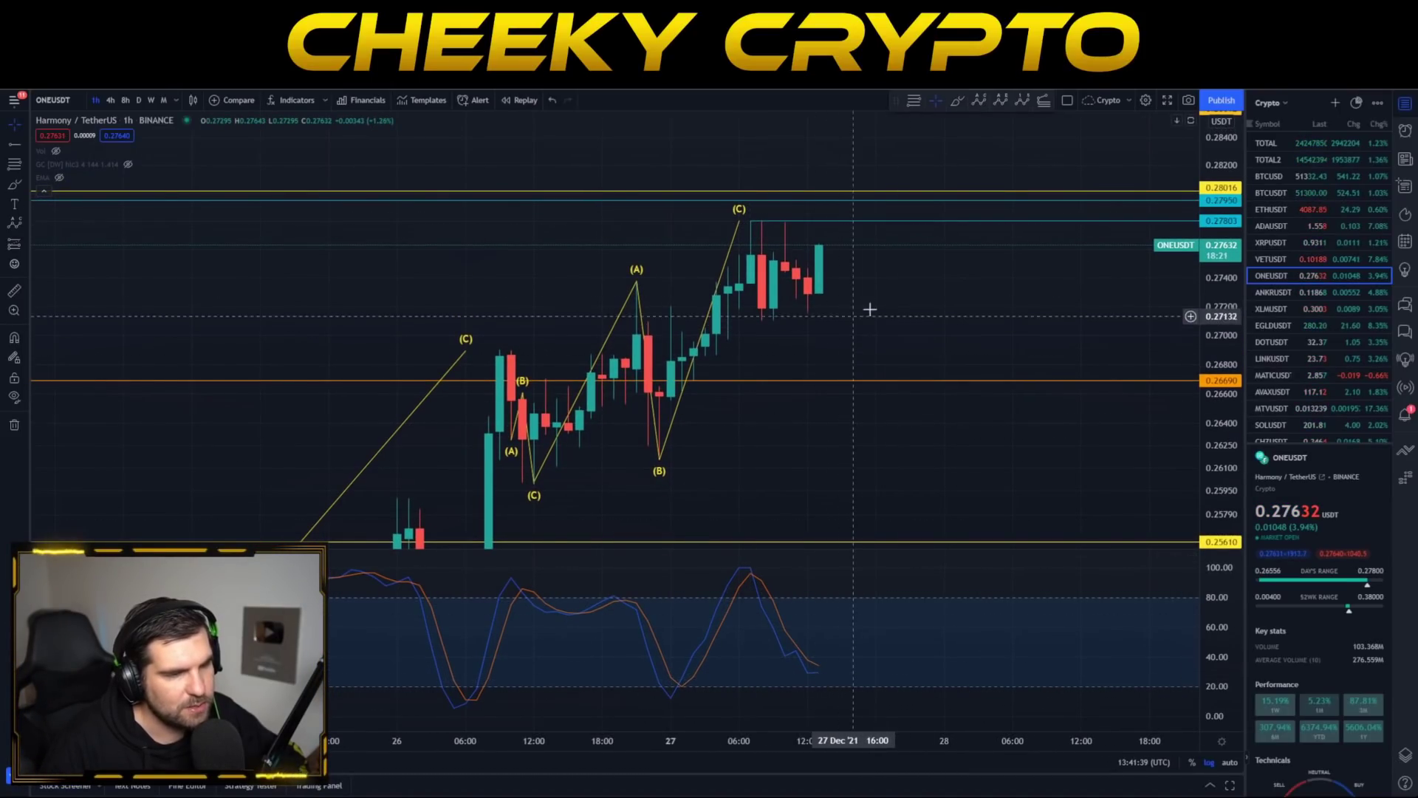
drag(869, 309, 839, 340)
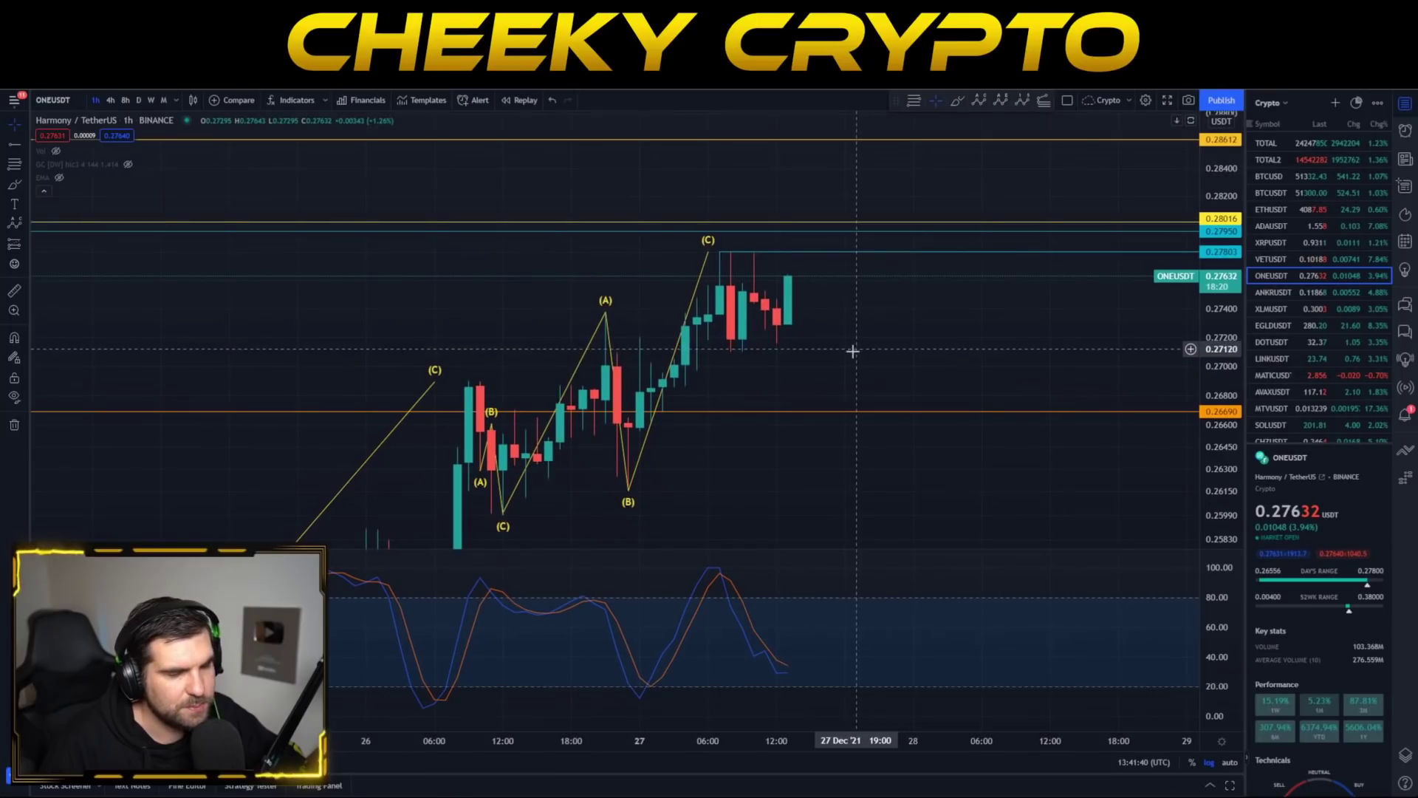
click(979, 99)
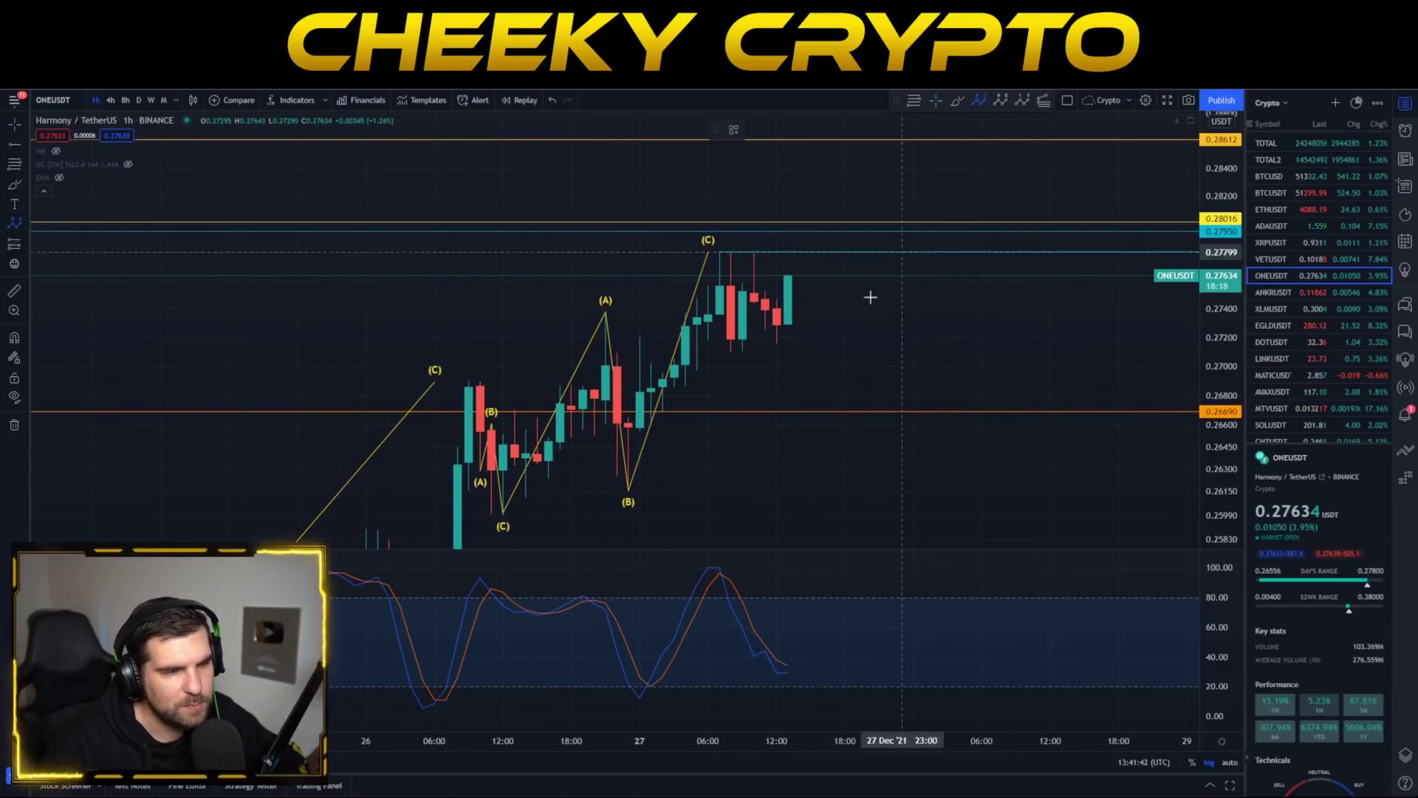
click(719, 251)
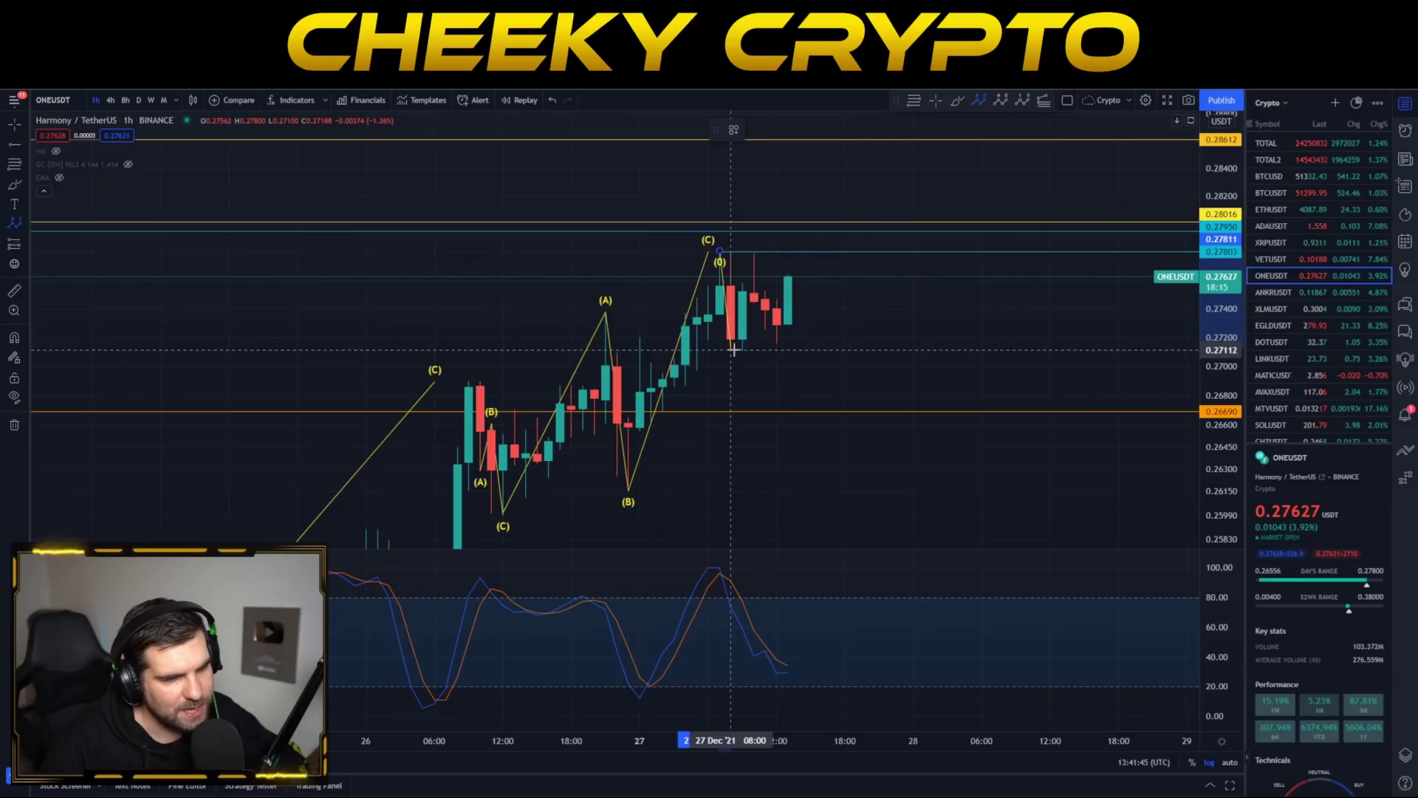
click(731, 351)
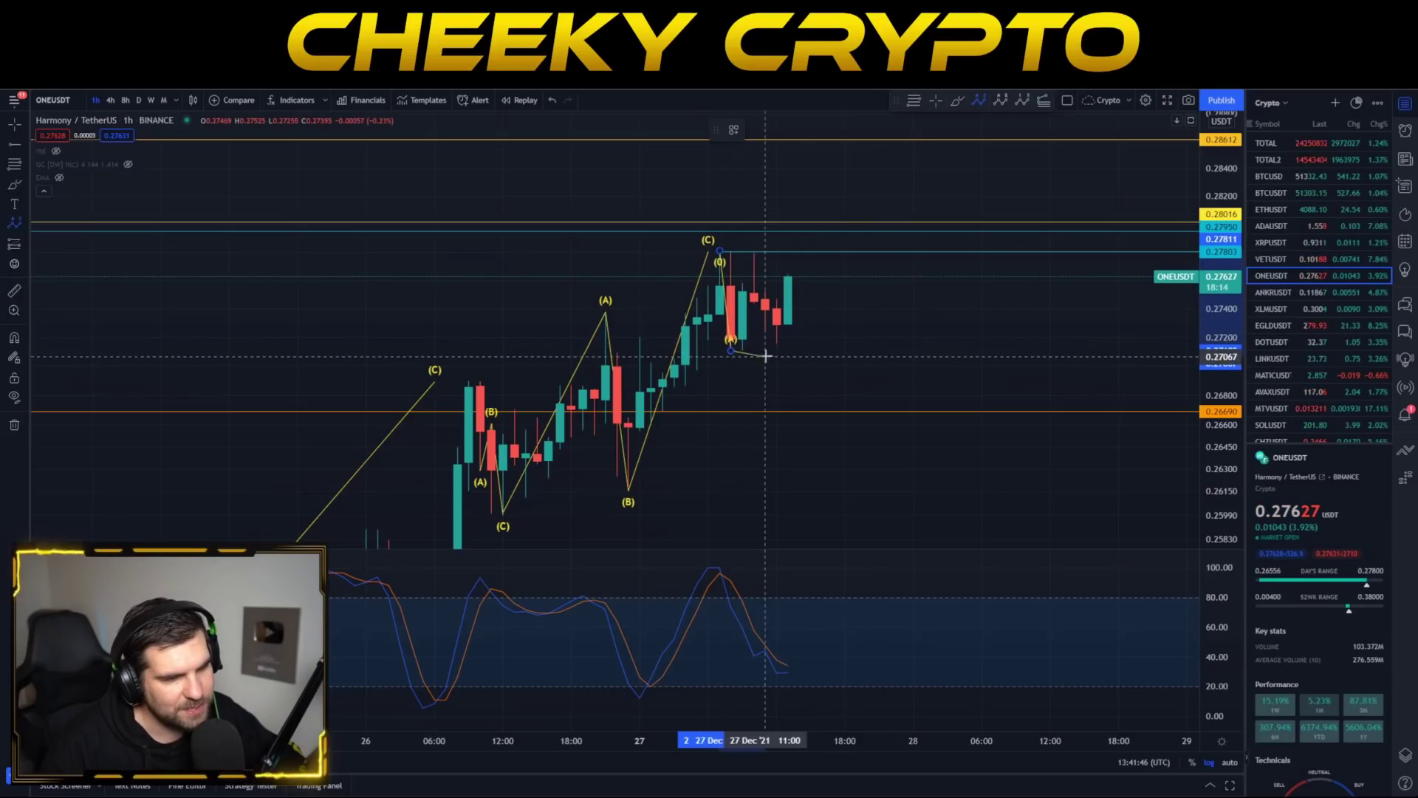
click(753, 252)
click(776, 344)
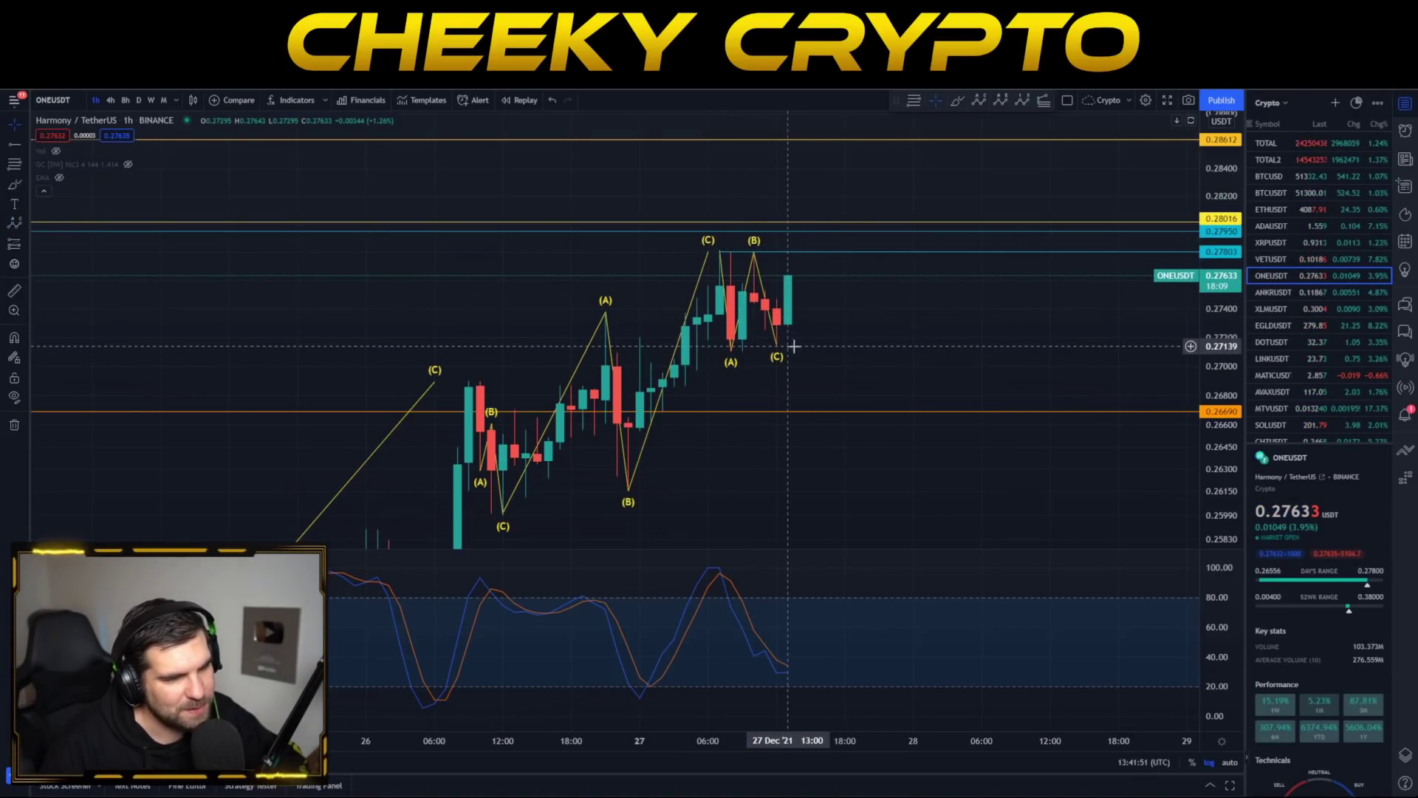
Delete the descending ABC correction drawn over the latest 27 Dec candles
drag(794, 346, 903, 340)
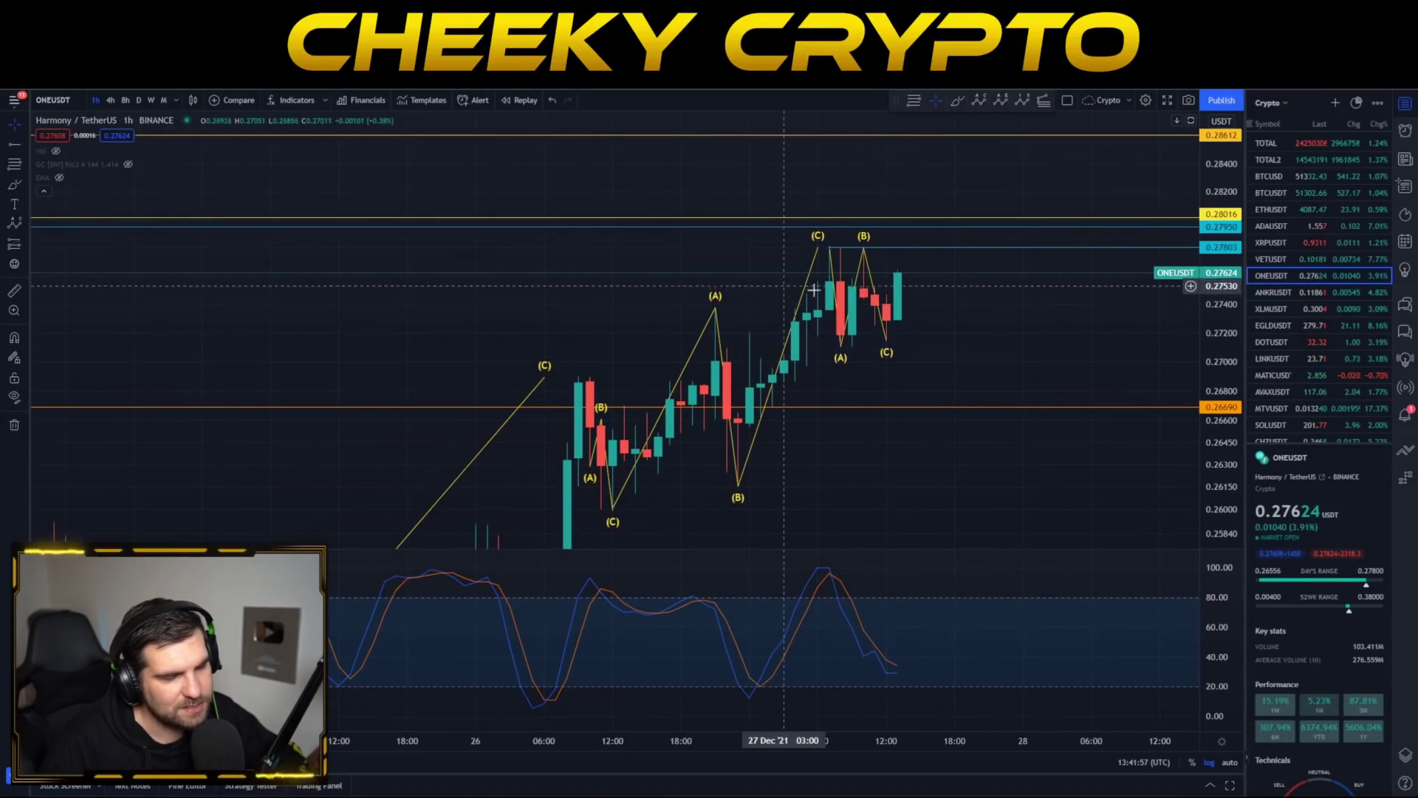
scroll(982, 380, up, 5)
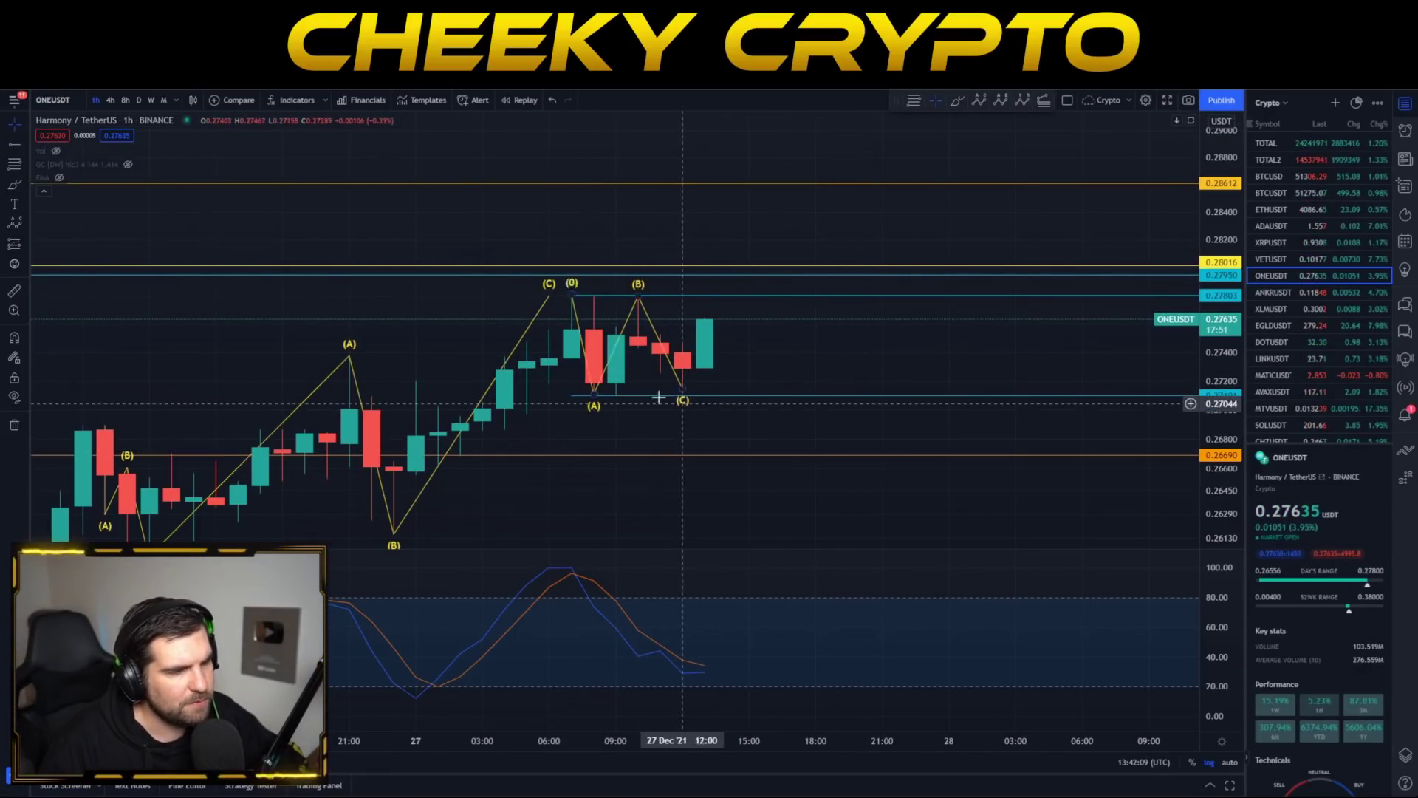
scroll(890, 371, down, 2)
drag(918, 427, 748, 438)
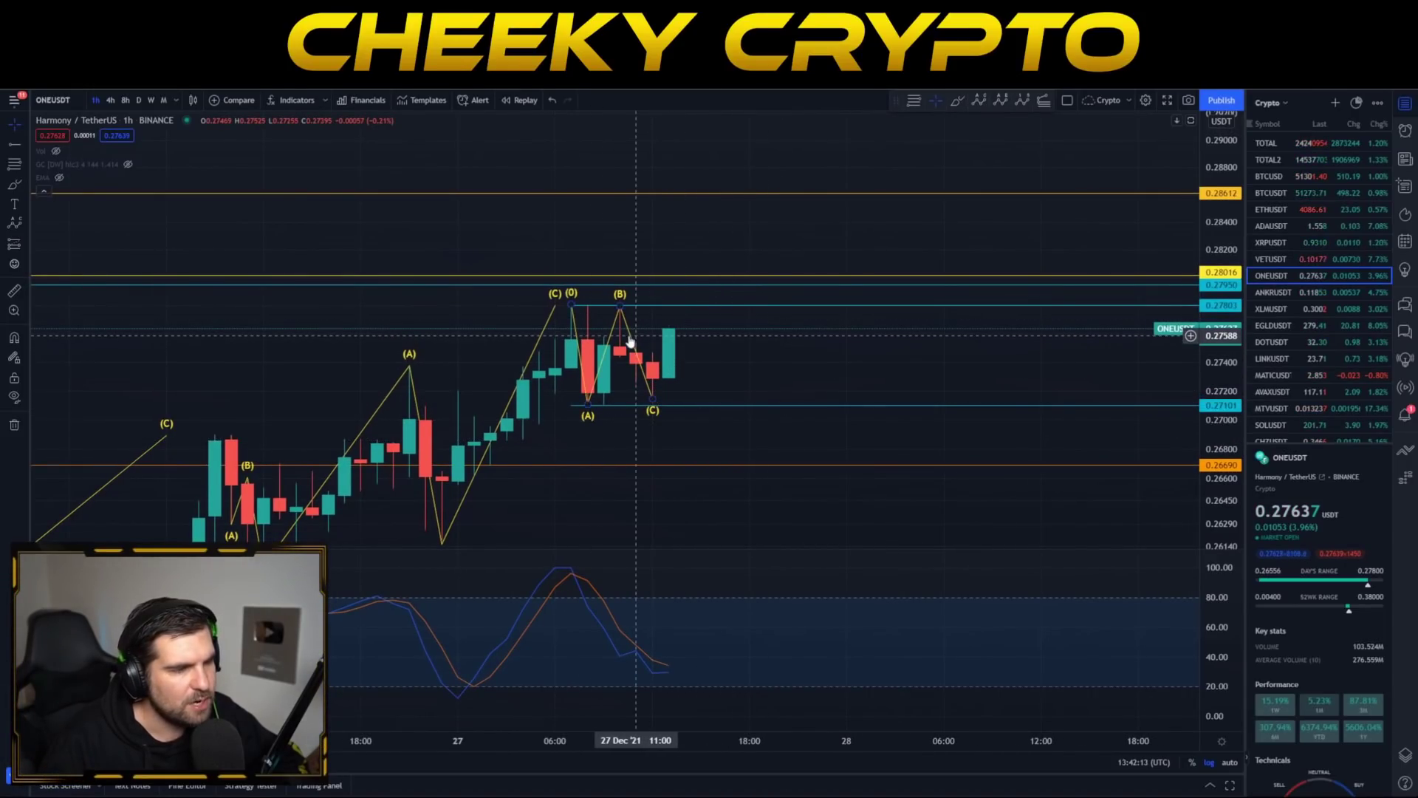
key(Delete)
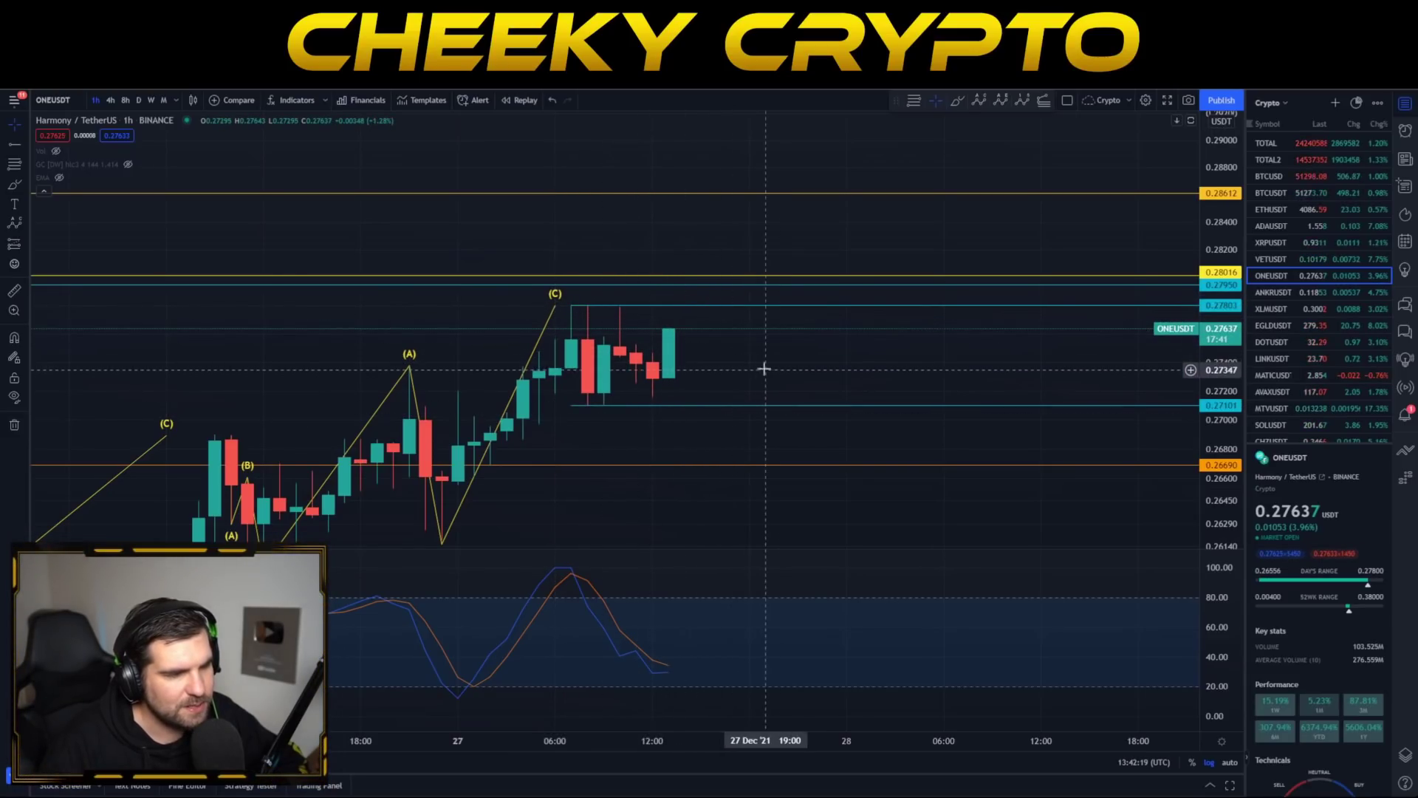
Sketch a projected rising ABC wave from about 0.2722 through (A) at 0.2852 and (B) at 0.2788 to (C) near 0.2916, and delete it
drag(664, 314, 548, 304)
drag(619, 353, 606, 396)
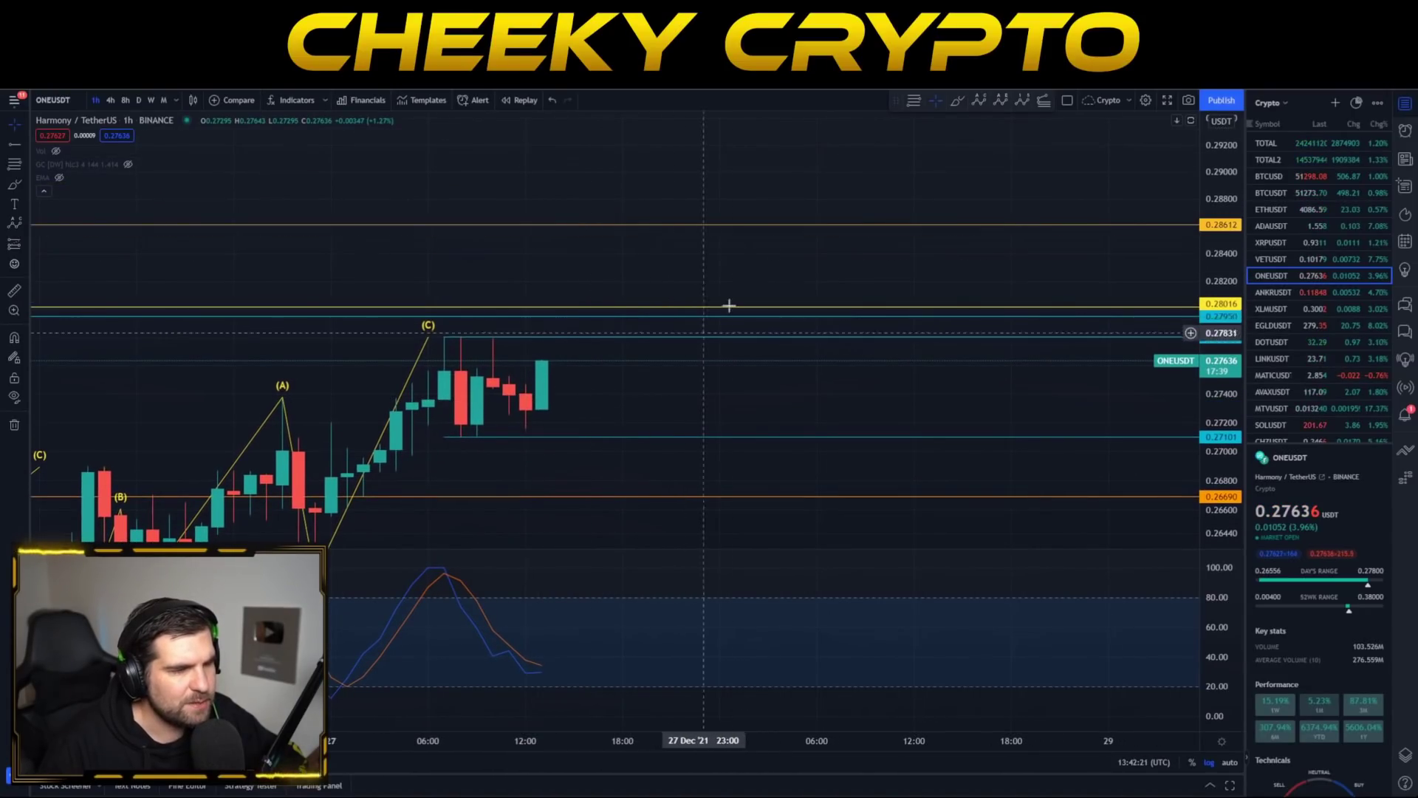
click(703, 237)
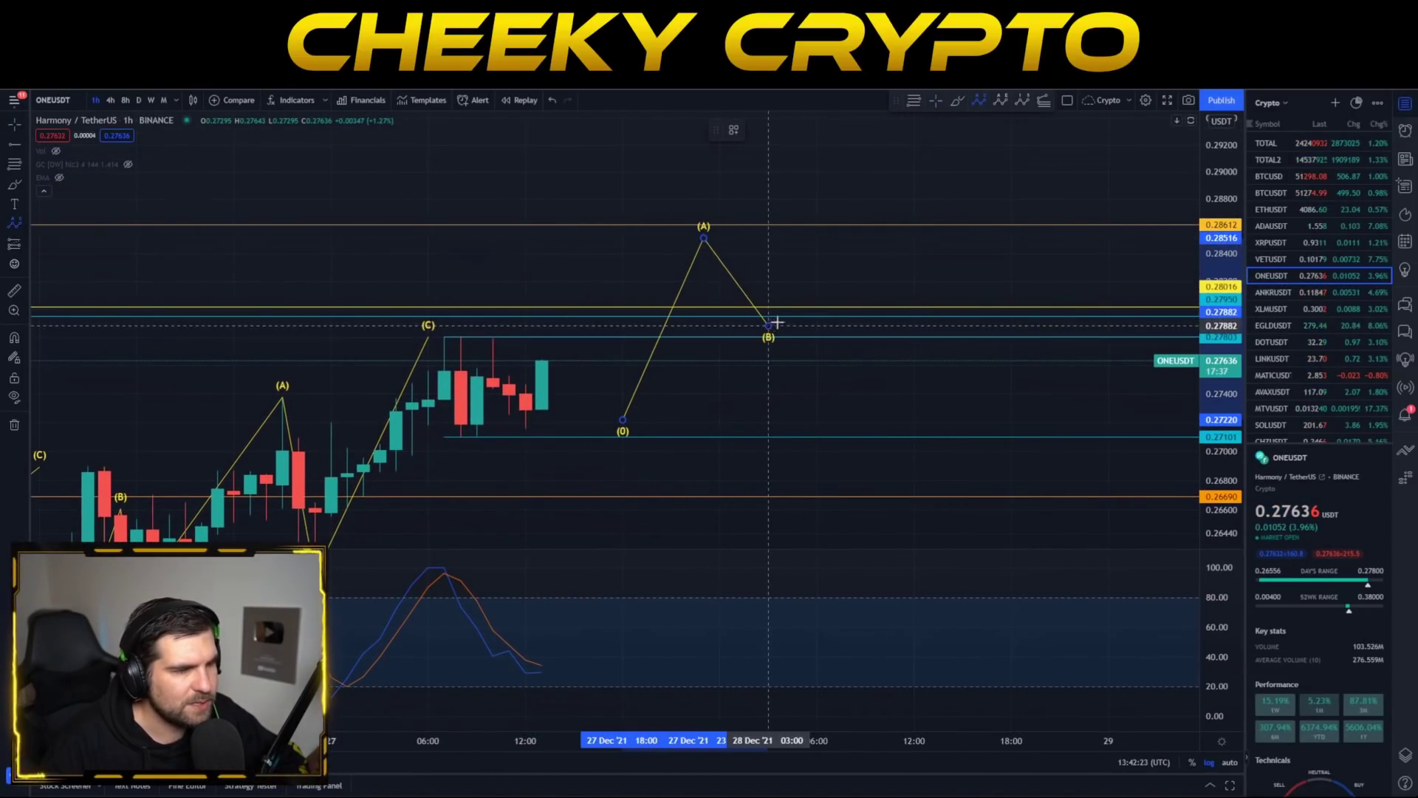
click(768, 325)
click(881, 149)
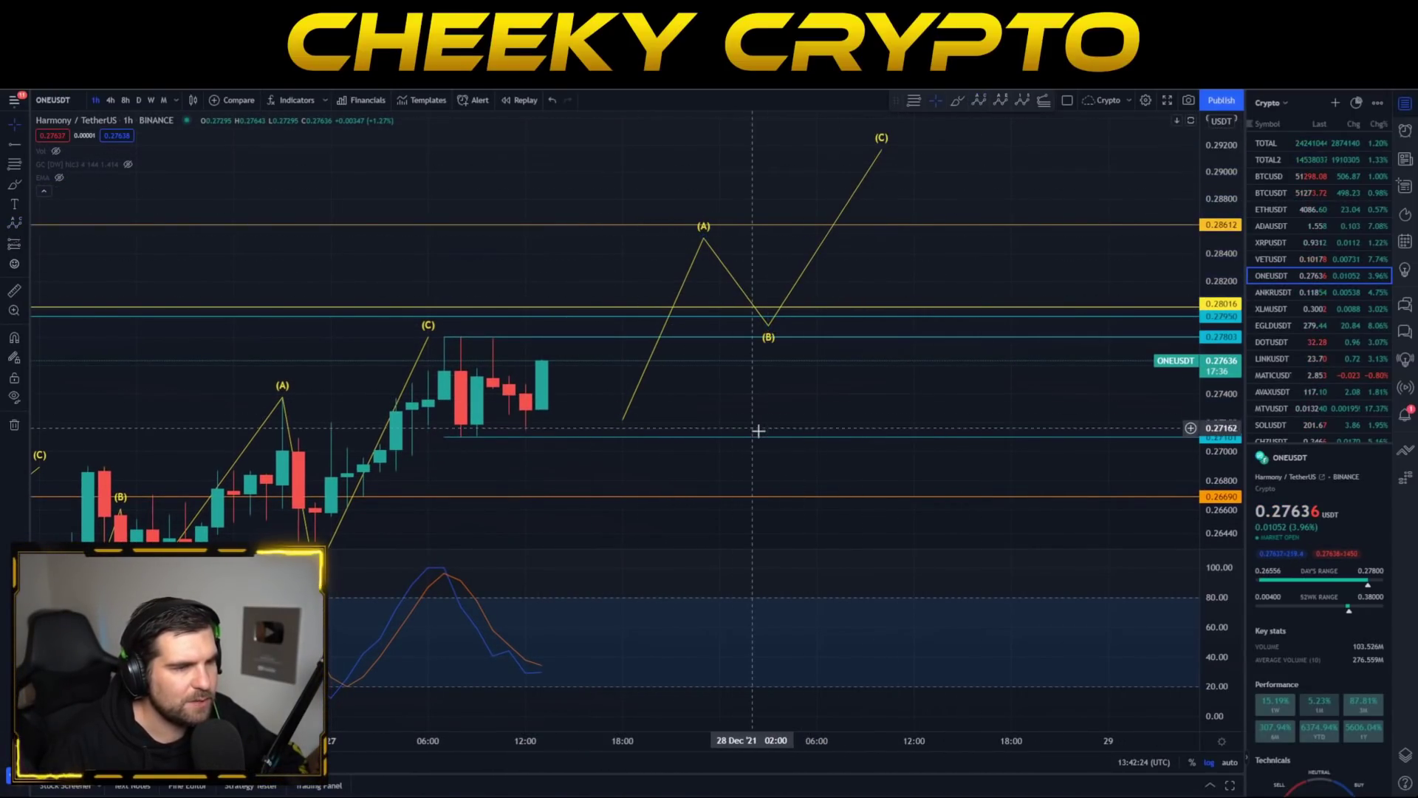
click(793, 288)
key(Delete)
Examine the hourly wave count from the latest 27 Dec candles back to the A–E triangle of early December
mouse_move(695, 406)
mouse_down()
mouse_move(781, 370)
mouse_move(973, 225)
mouse_up()
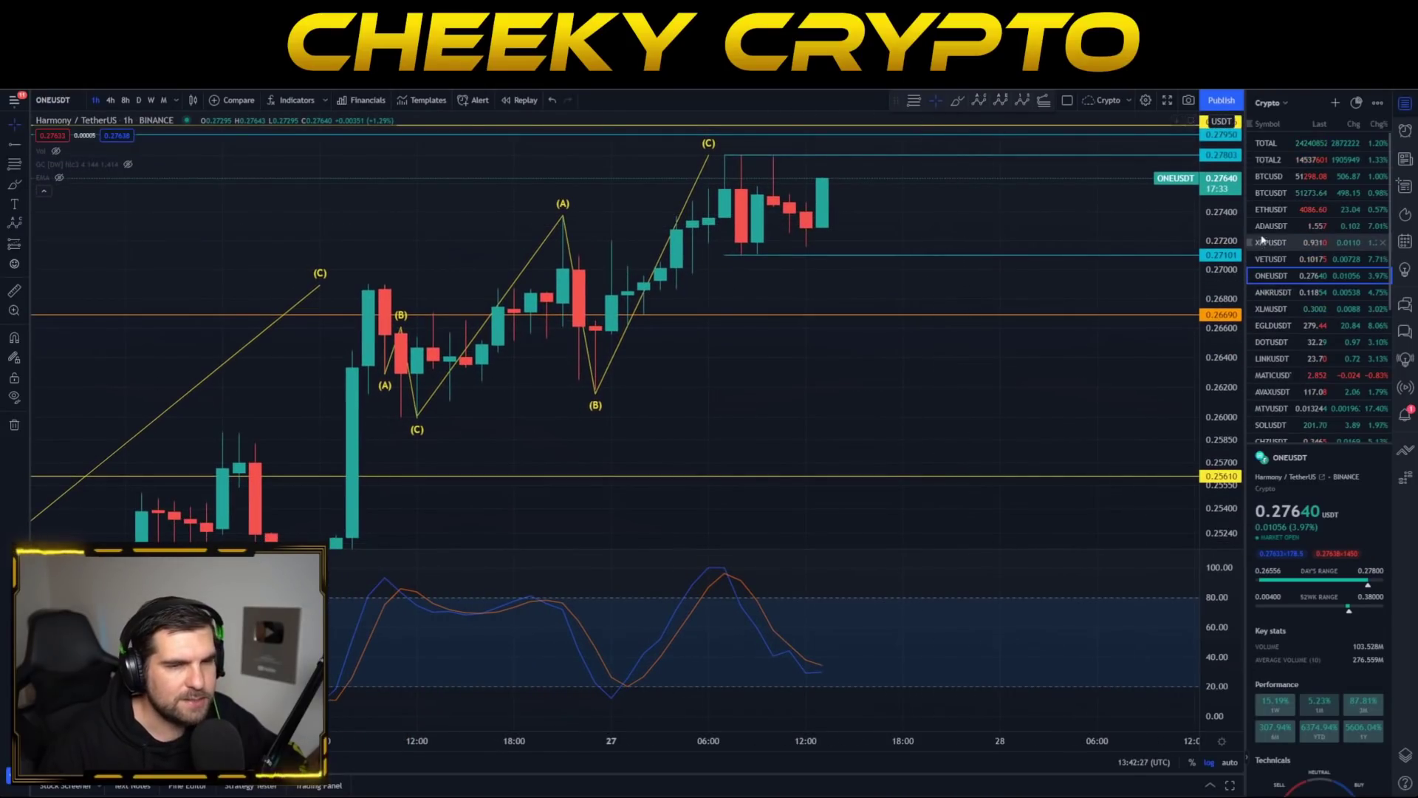
scroll(1079, 485, down, 5)
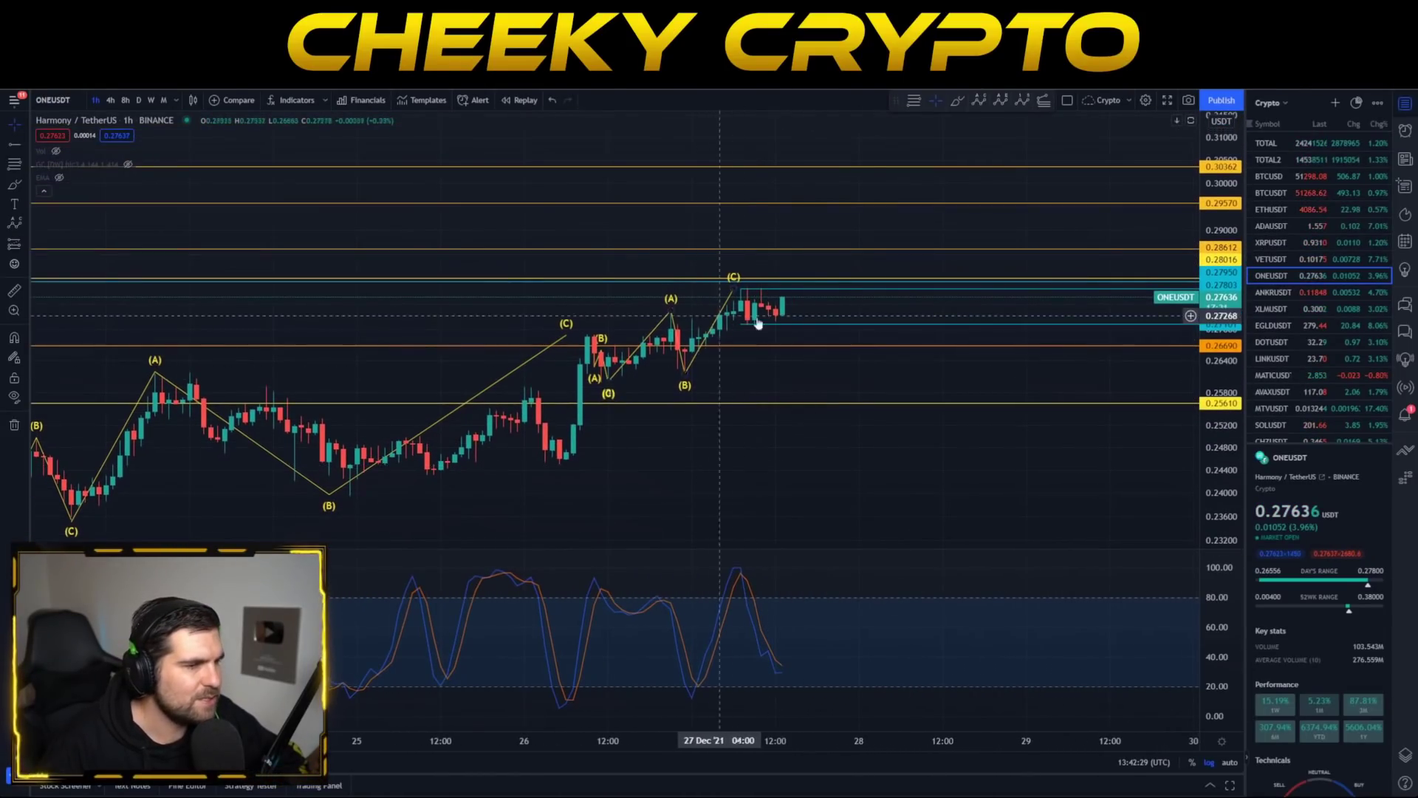
scroll(801, 469, down, 5)
drag(879, 491, 801, 418)
drag(721, 436, 1101, 291)
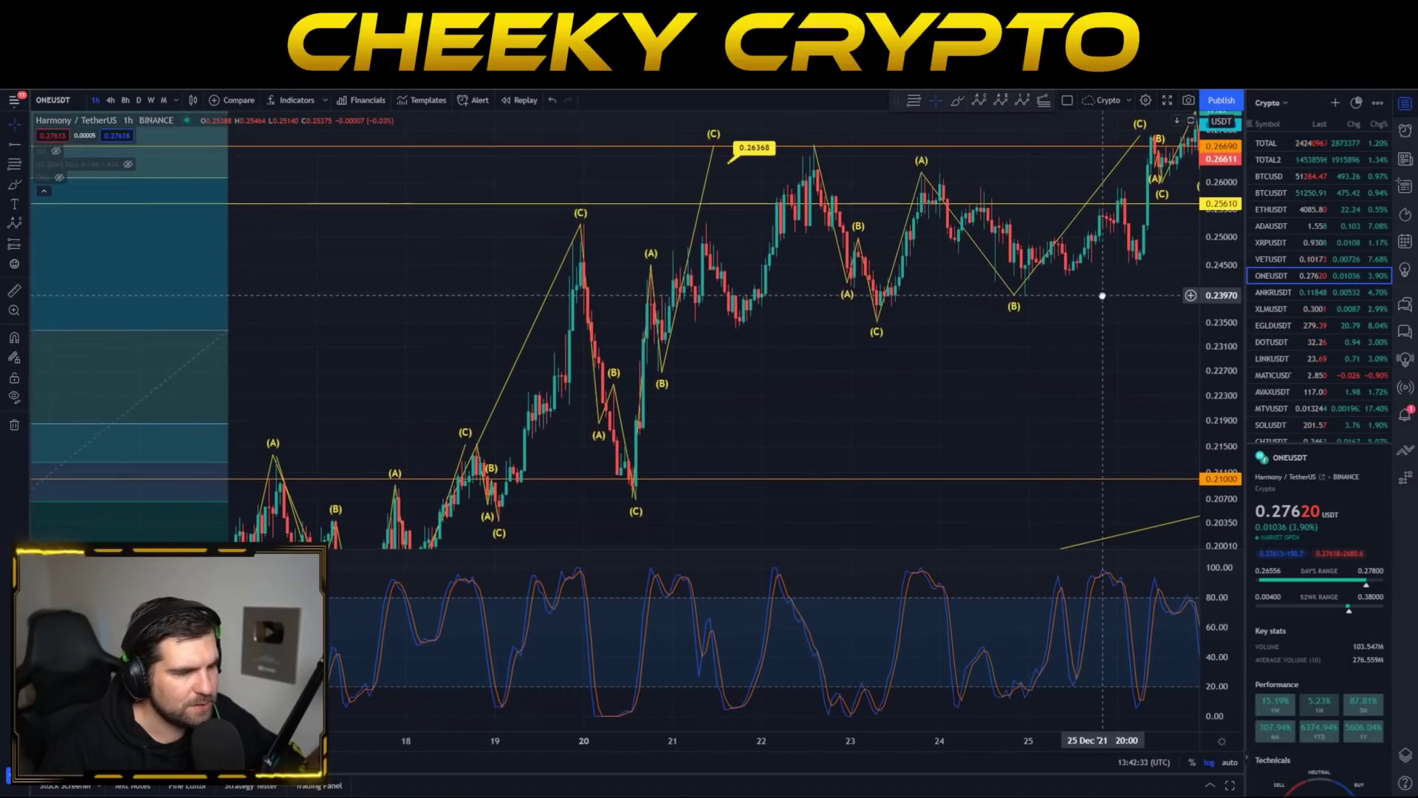
drag(804, 418, 874, 376)
drag(669, 530, 769, 421)
drag(640, 460, 1014, 277)
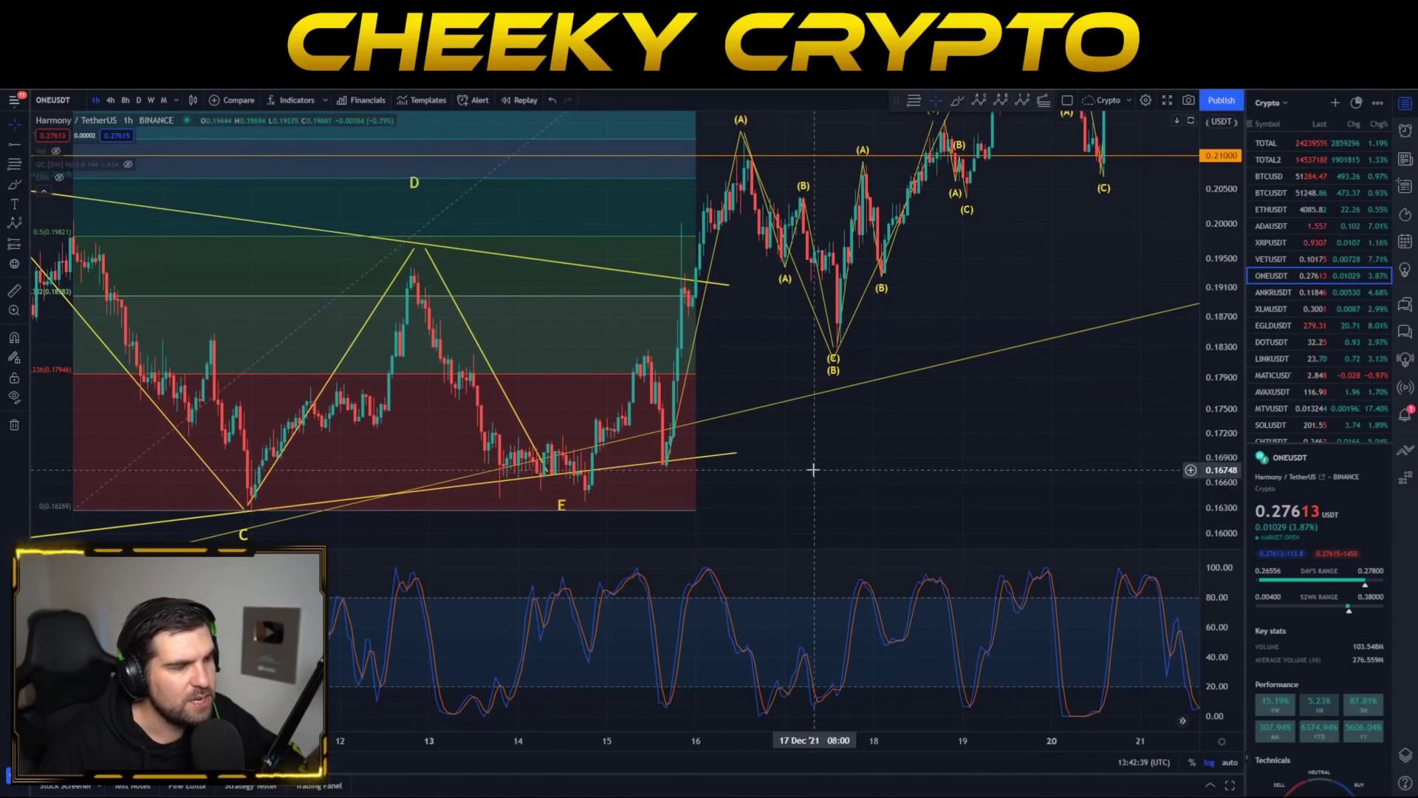
scroll(813, 468, down, 3)
drag(902, 470, 928, 398)
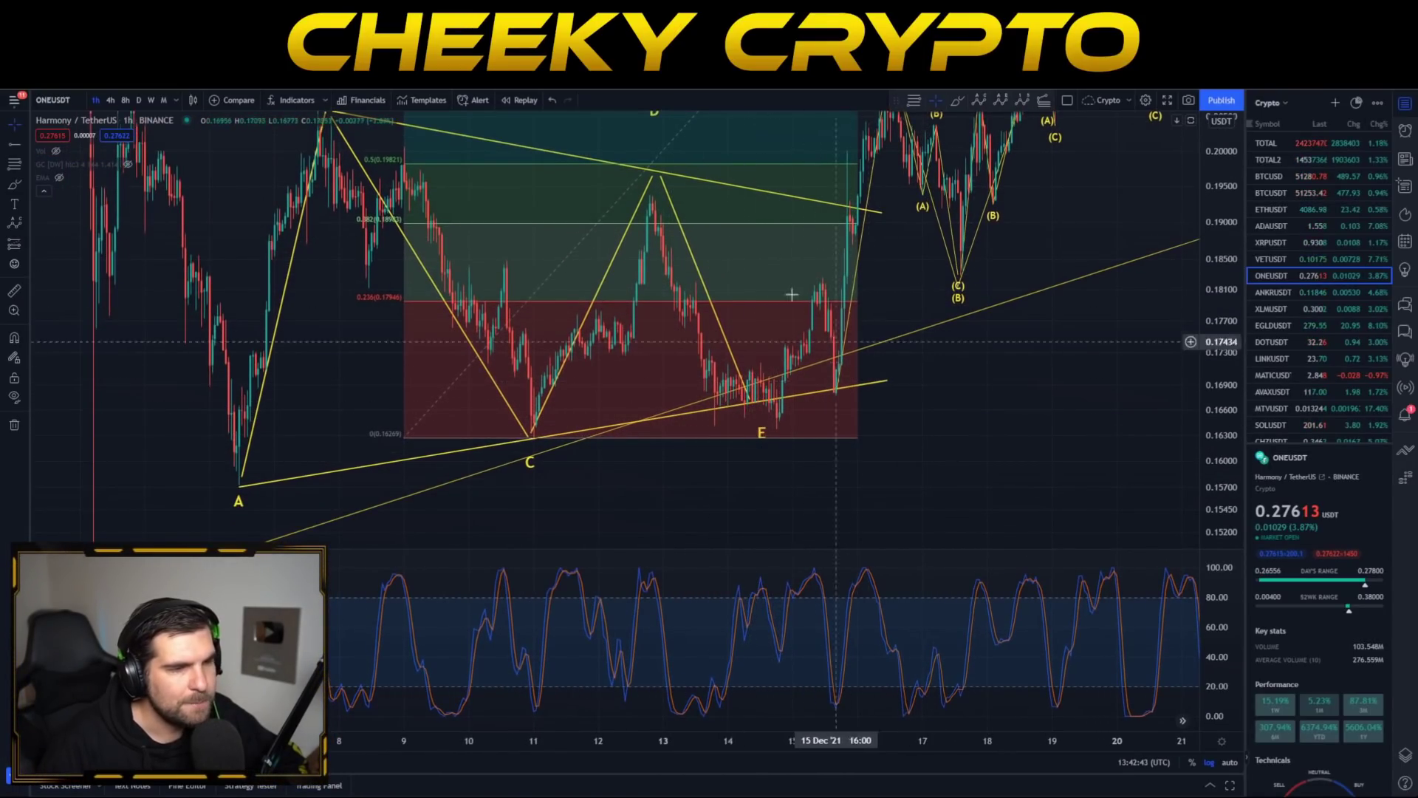
drag(971, 401, 1013, 457)
scroll(1015, 454, down, 4)
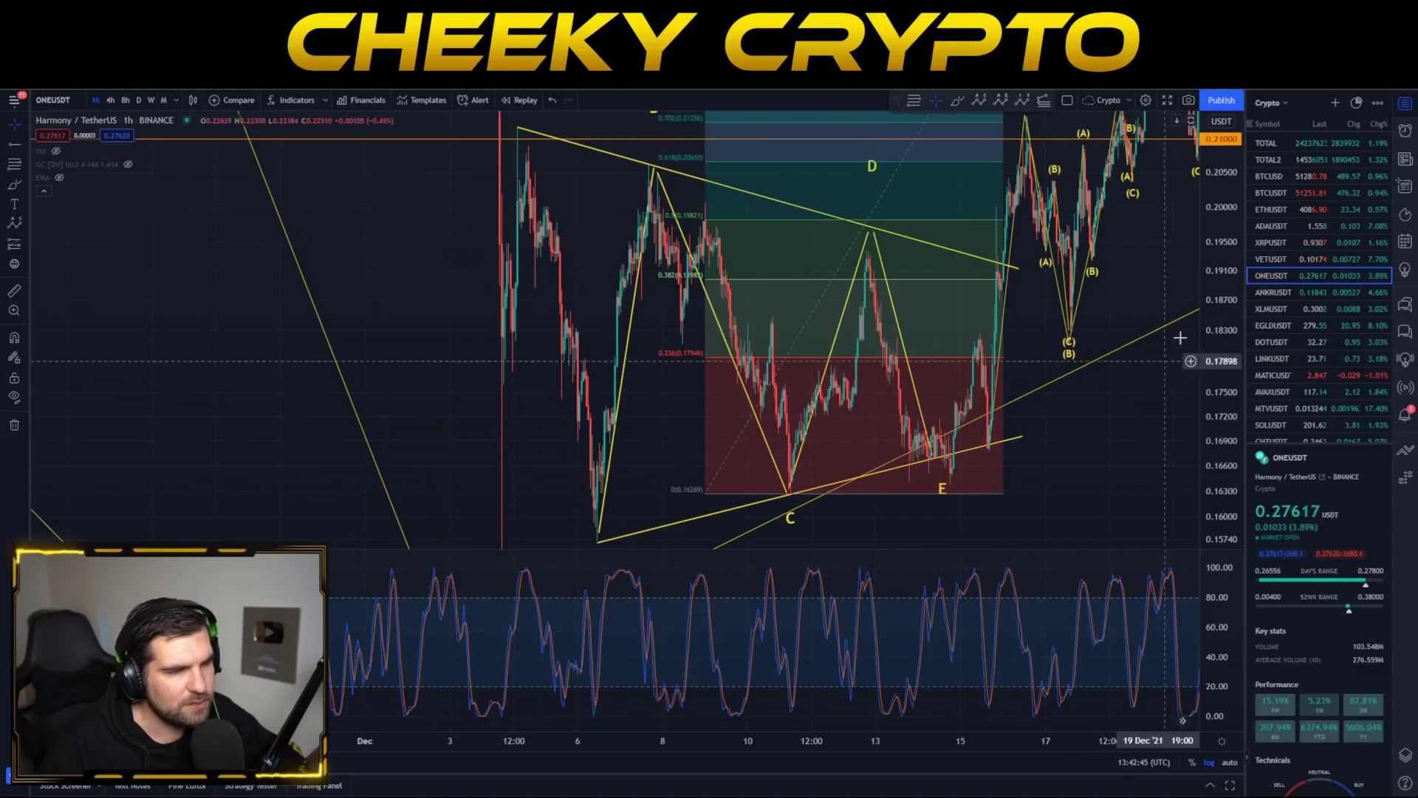
drag(1231, 316, 1020, 474)
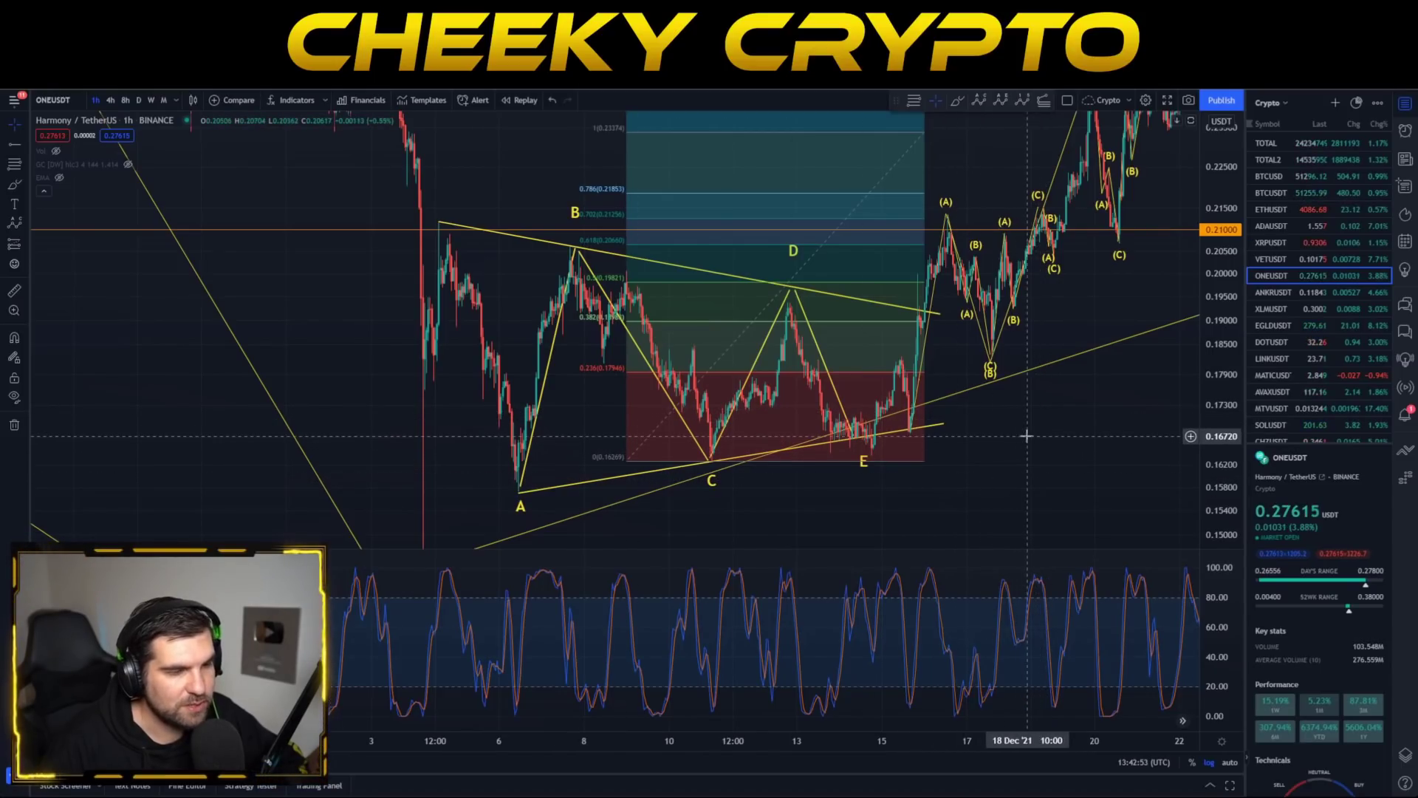
drag(1026, 435, 1023, 429)
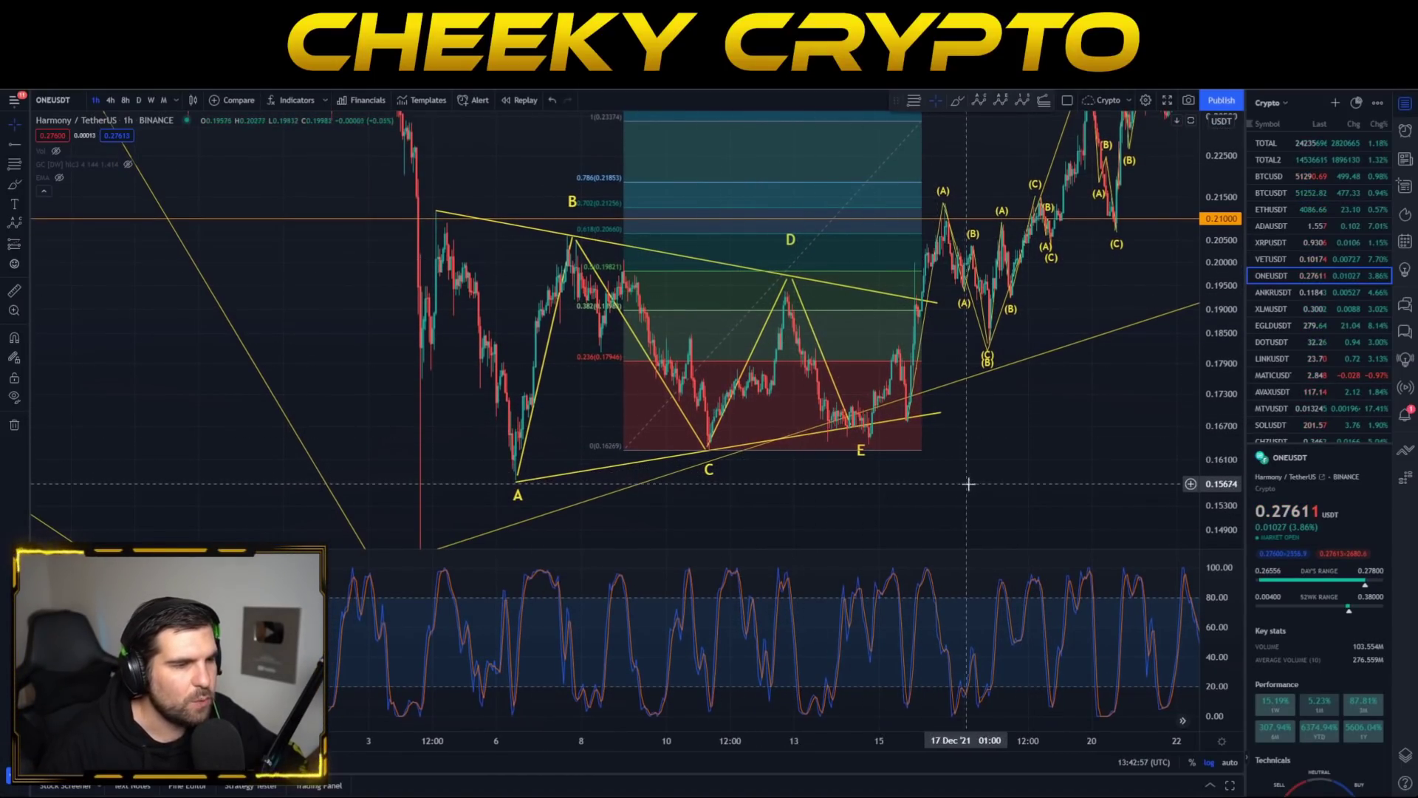
Examine the rise from the triangle breakout to the 27 Dec consolidation and the horizontal levels around it
drag(1028, 415, 563, 478)
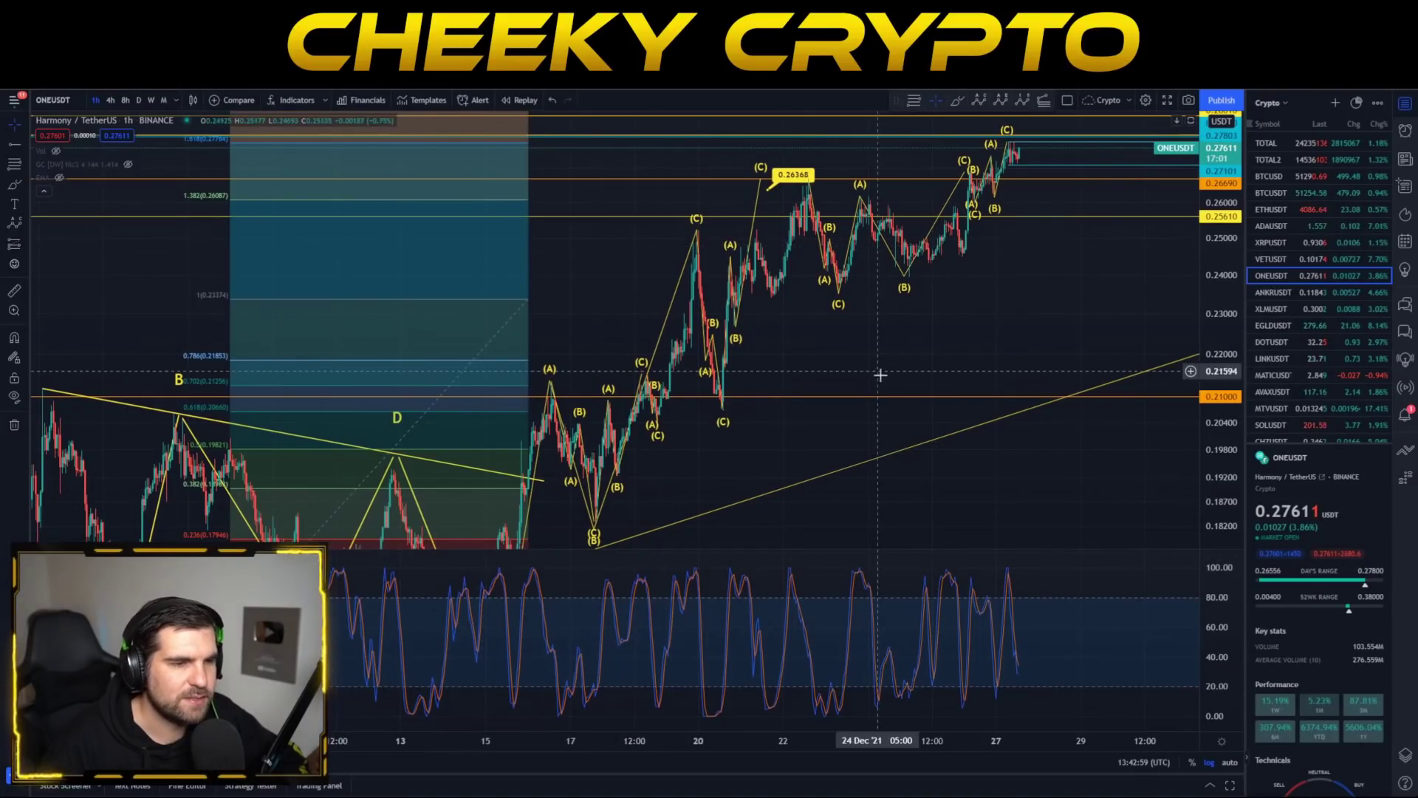
drag(997, 317, 956, 434)
scroll(975, 424, up, 5)
drag(1215, 421, 1217, 243)
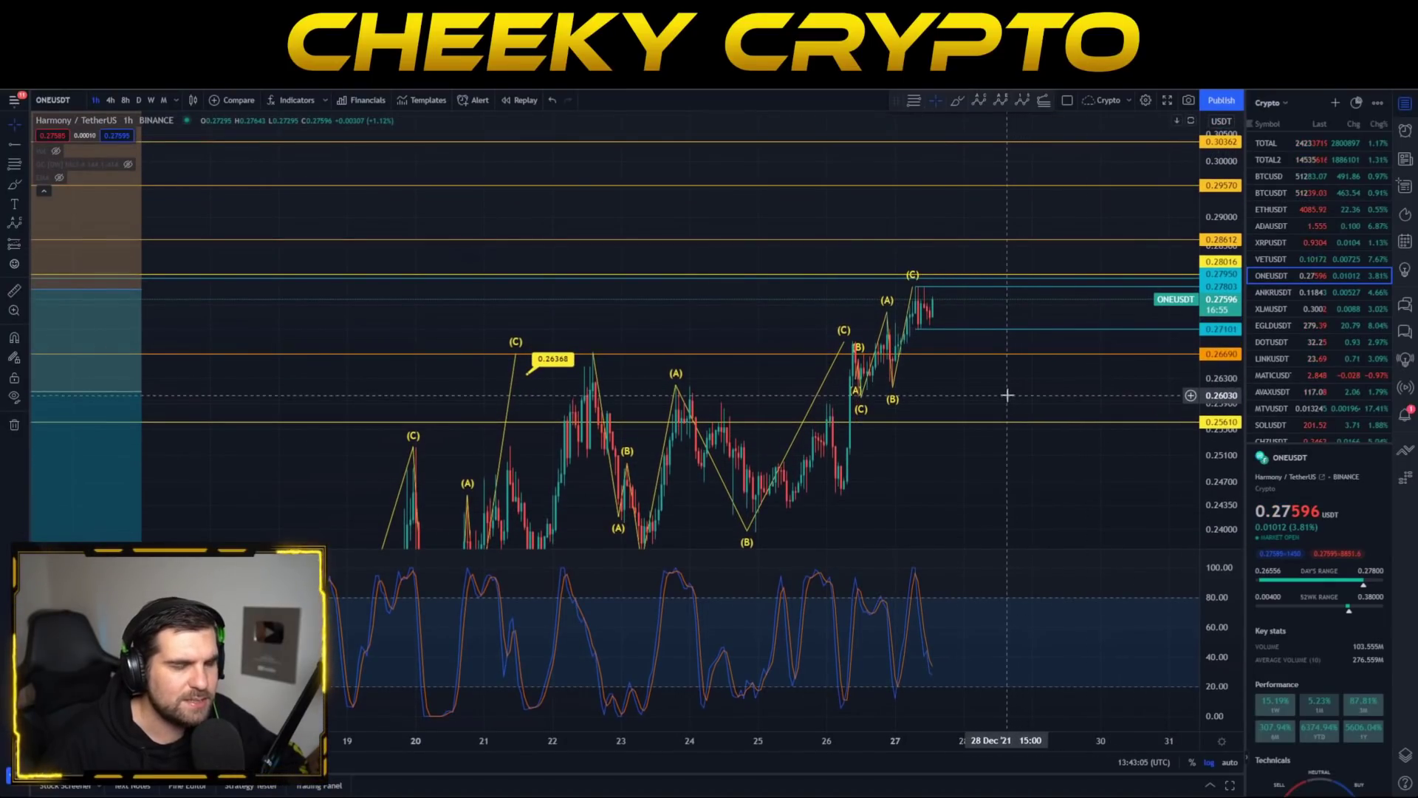
drag(1009, 396, 1074, 373)
scroll(974, 432, up, 5)
drag(905, 443, 940, 406)
drag(925, 434, 941, 446)
drag(1227, 471, 1222, 370)
drag(1047, 336, 1019, 375)
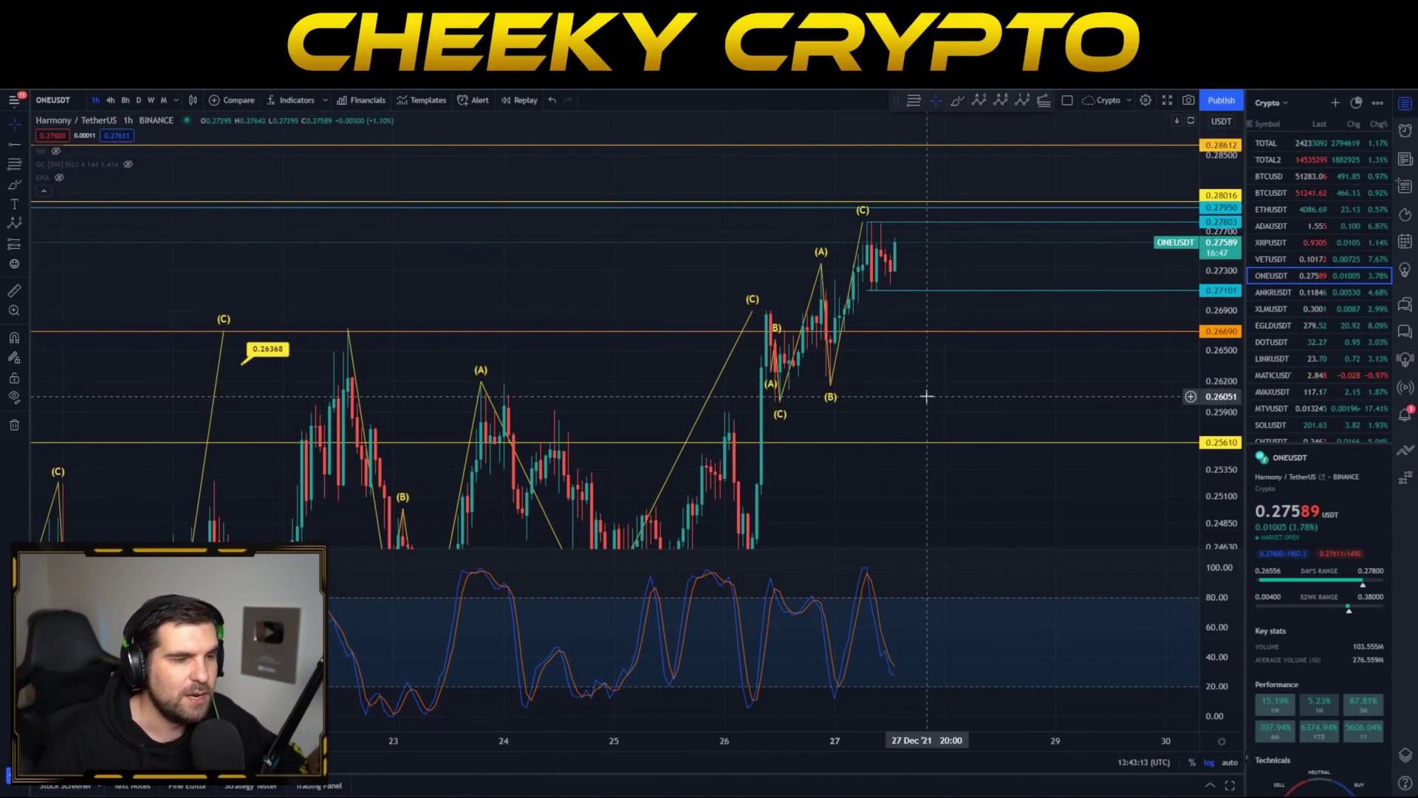
Review the successive ABC waves from 20 to 27 Dec against the horizontal levels at 0.26690, 0.25610 and 0.21000
drag(926, 397, 998, 325)
drag(1213, 320, 1202, 446)
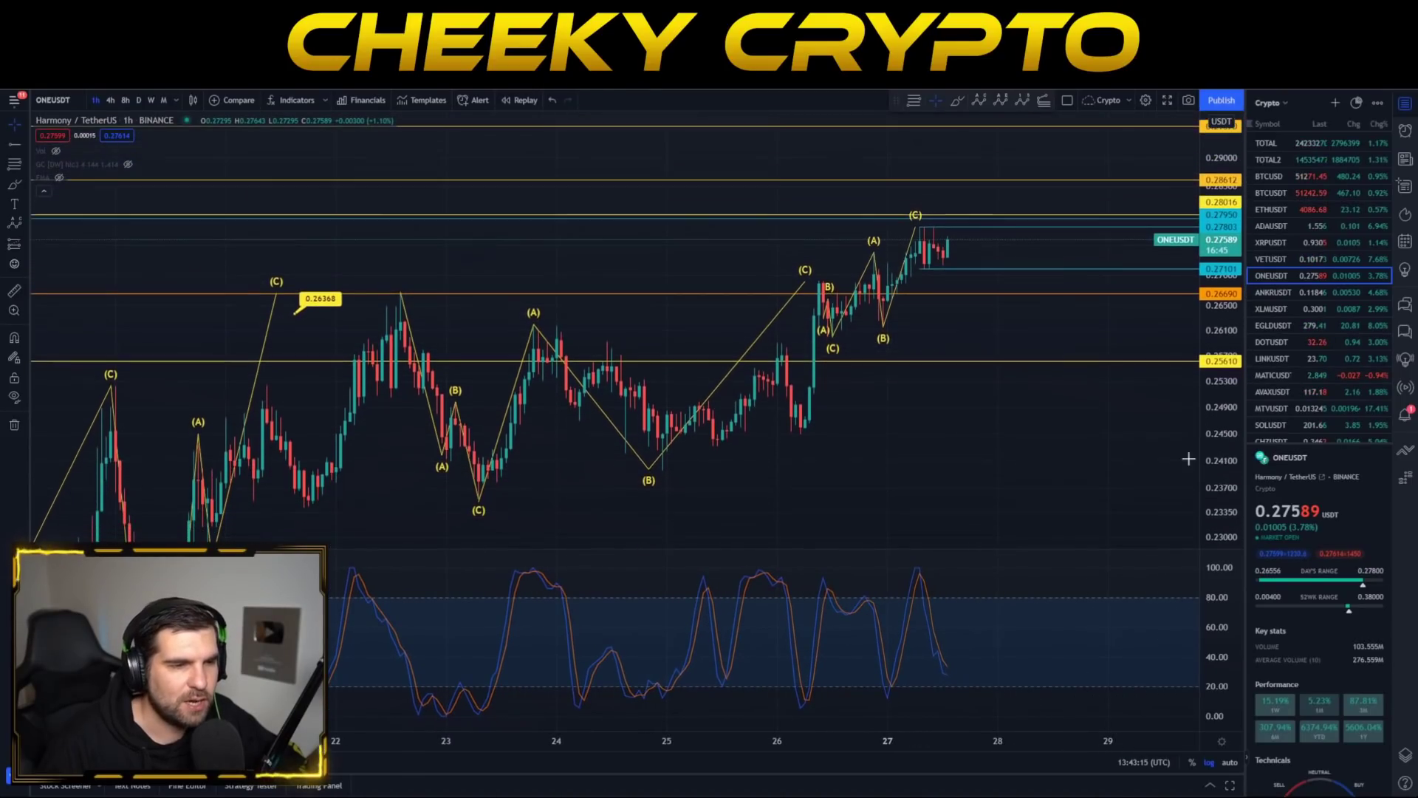
drag(1035, 453, 1053, 420)
scroll(1054, 446, down, 3)
drag(1062, 471, 1028, 443)
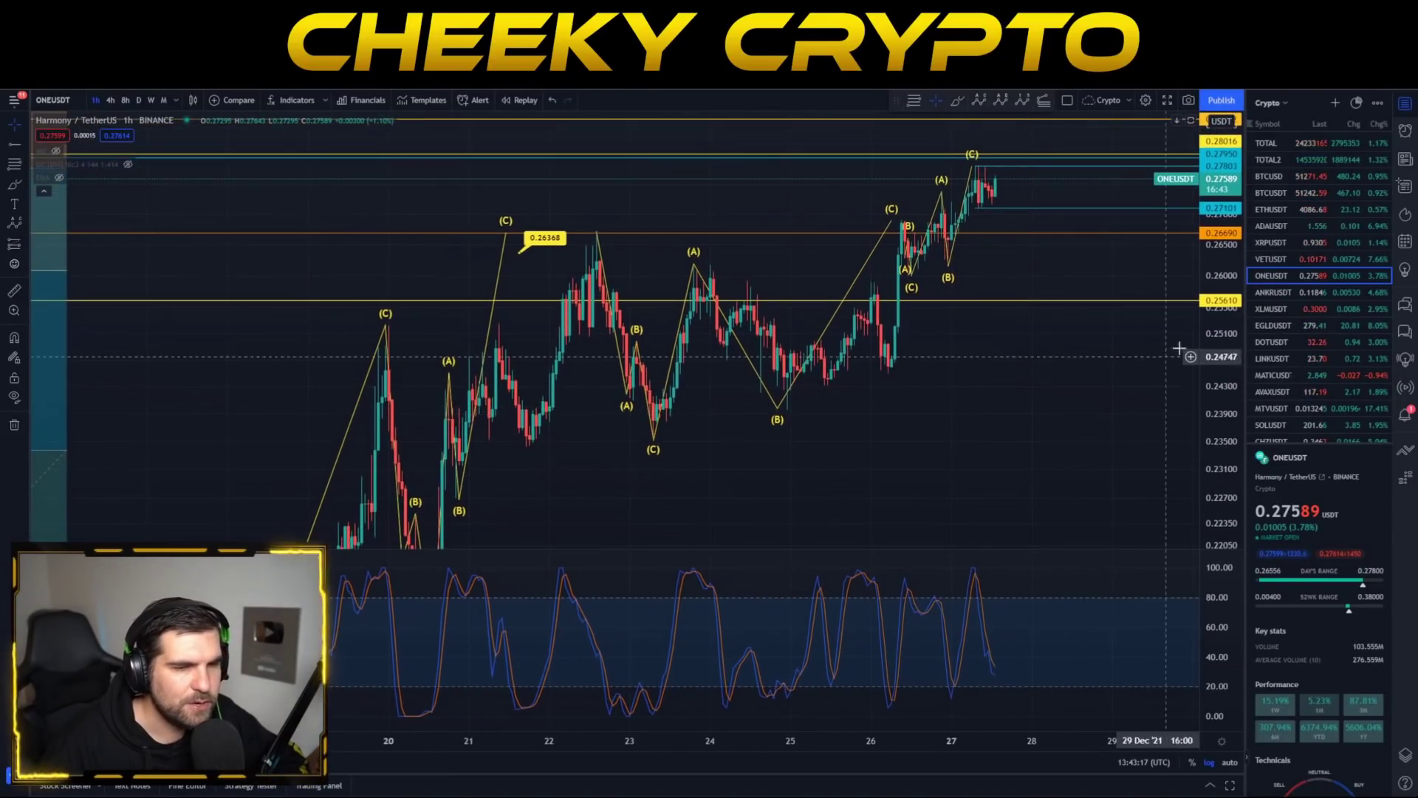
drag(1216, 356, 1217, 438)
drag(1077, 390, 1057, 377)
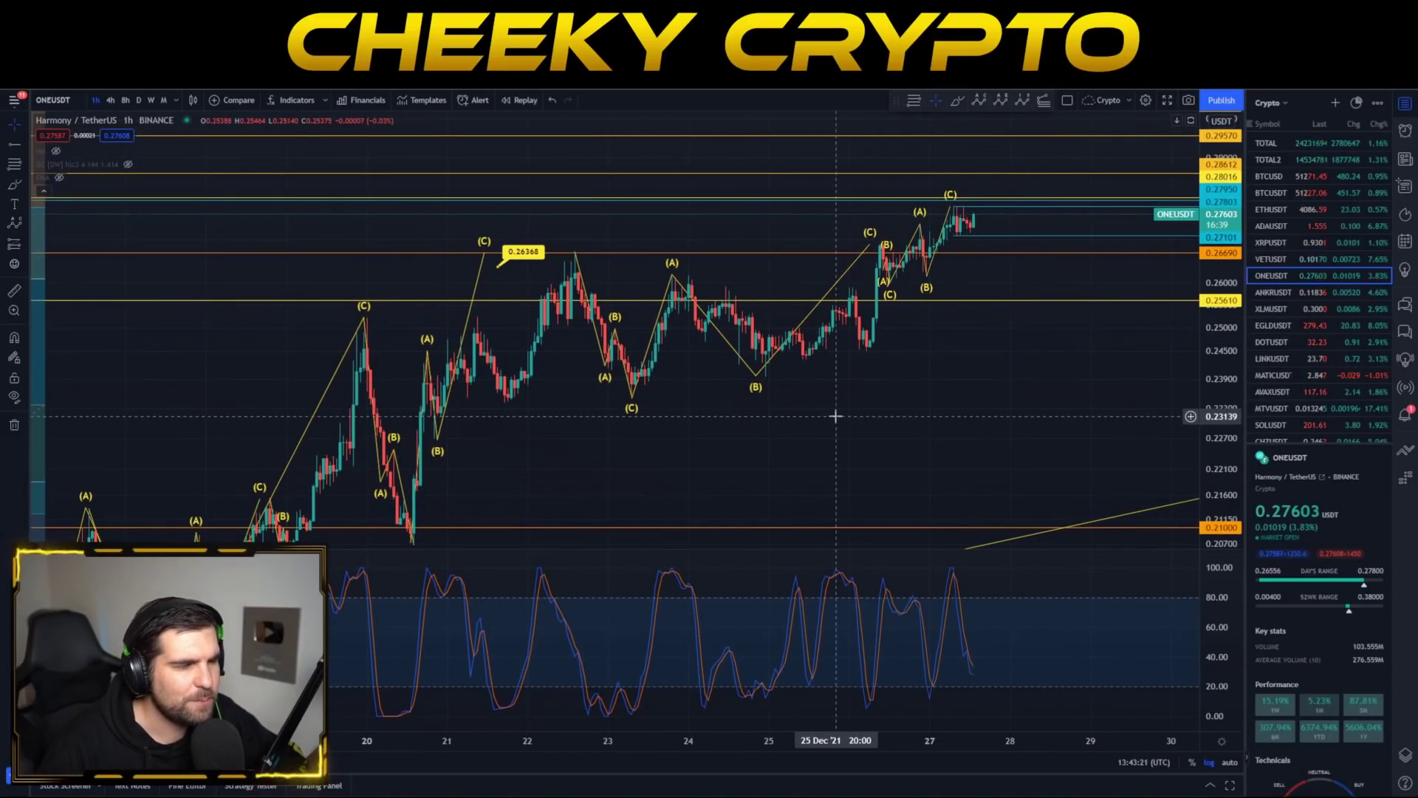
drag(832, 412, 902, 319)
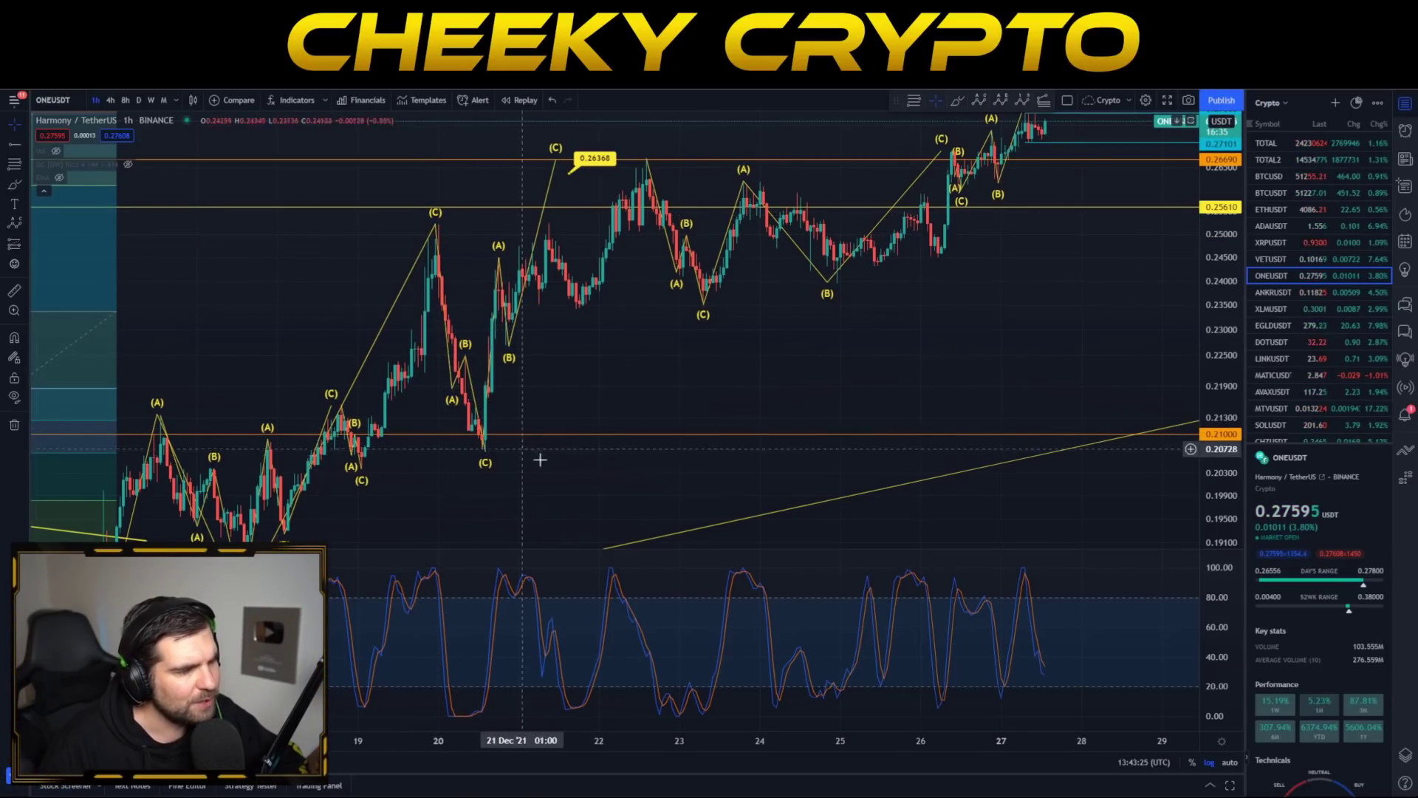
drag(983, 320, 740, 362)
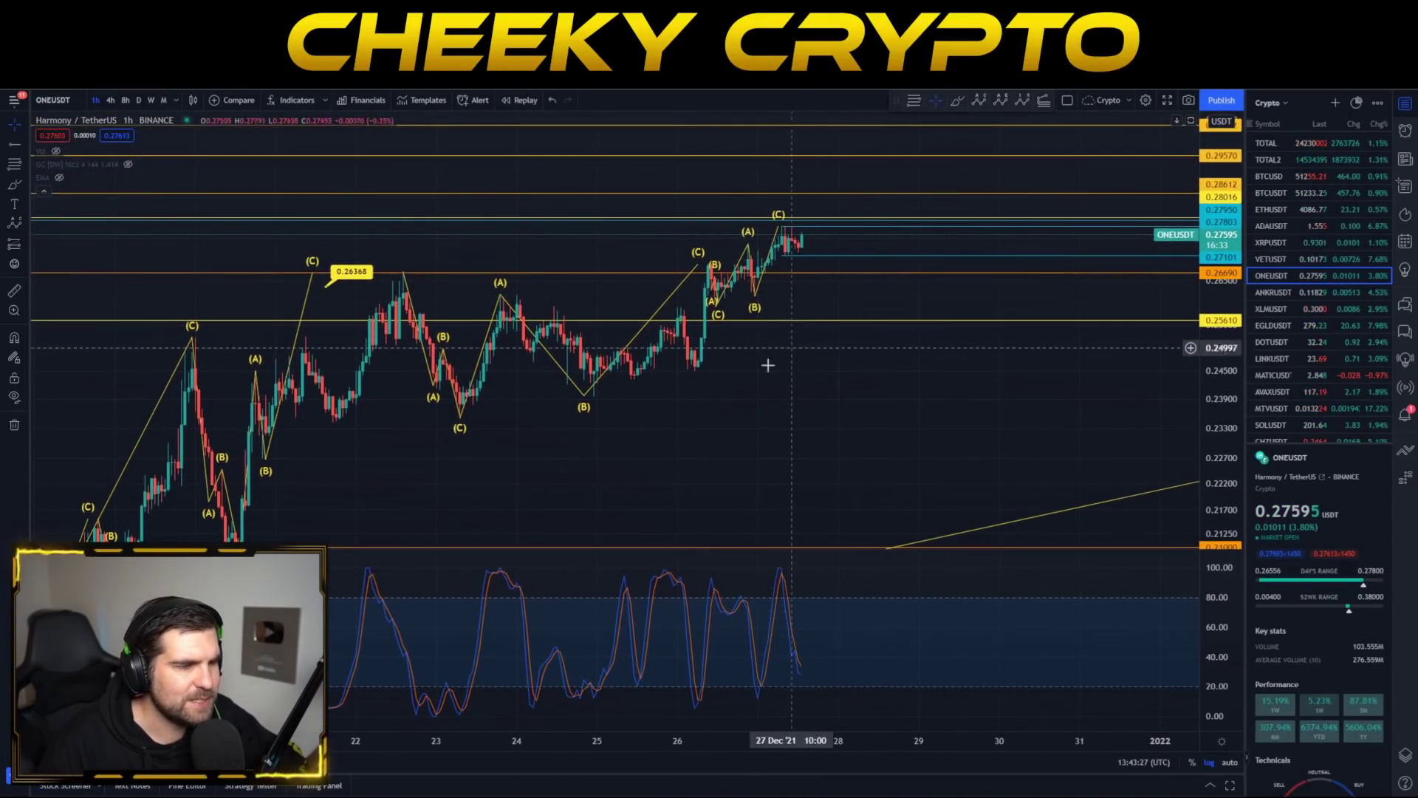
drag(824, 390, 914, 347)
scroll(1023, 380, down, 5)
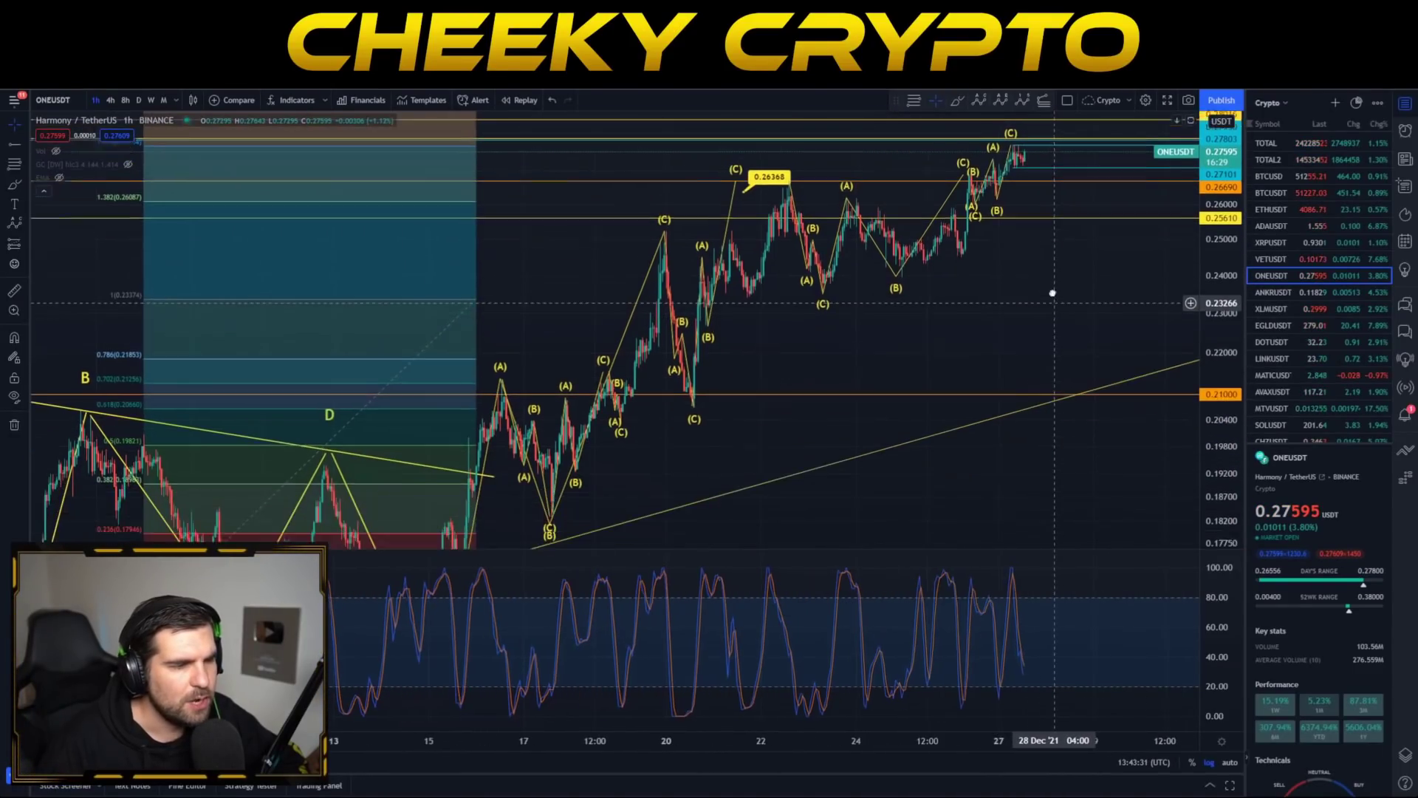